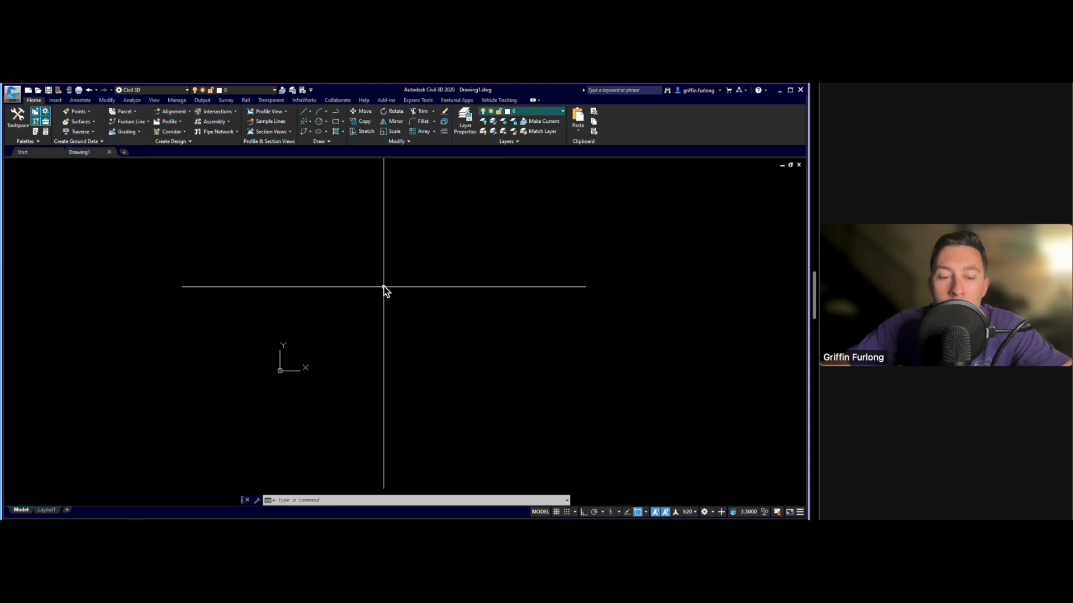
Open the External References manager with the XREF command and check the current drawing's entry.
{"action": "mouse_move", "coordinate": [379, 333]}
{"action": "middle_mouse_down"}
{"action": "mouse_move", "coordinate": [338, 481]}
{"action": "mouse_move", "coordinate": [310, 531]}
{"action": "middle_mouse_up"}
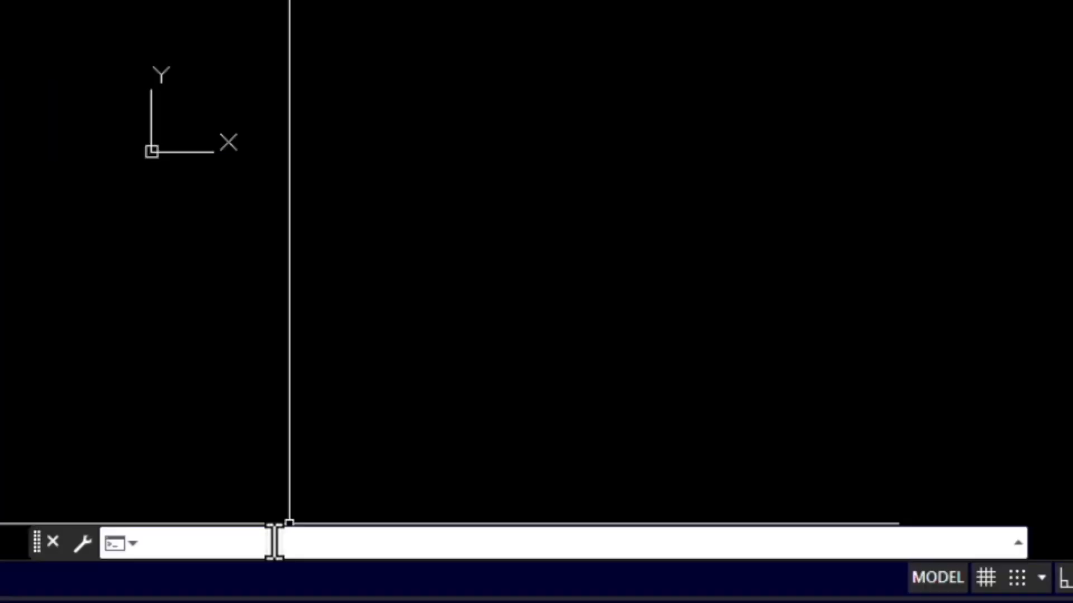
{"action": "type", "text": "XREf"}
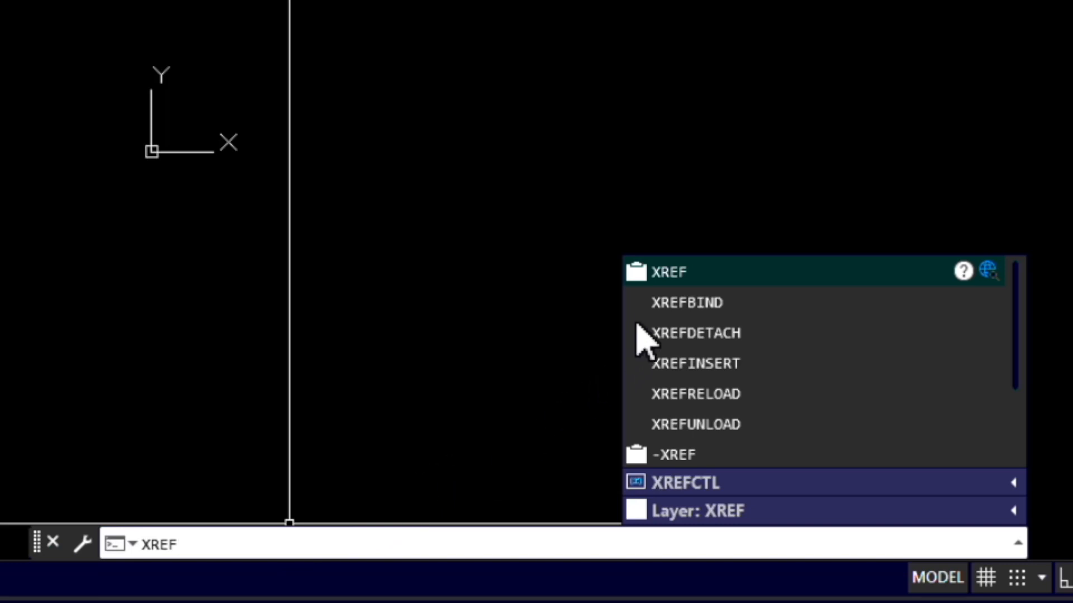
{"action": "left_click", "coordinate": [686, 274]}
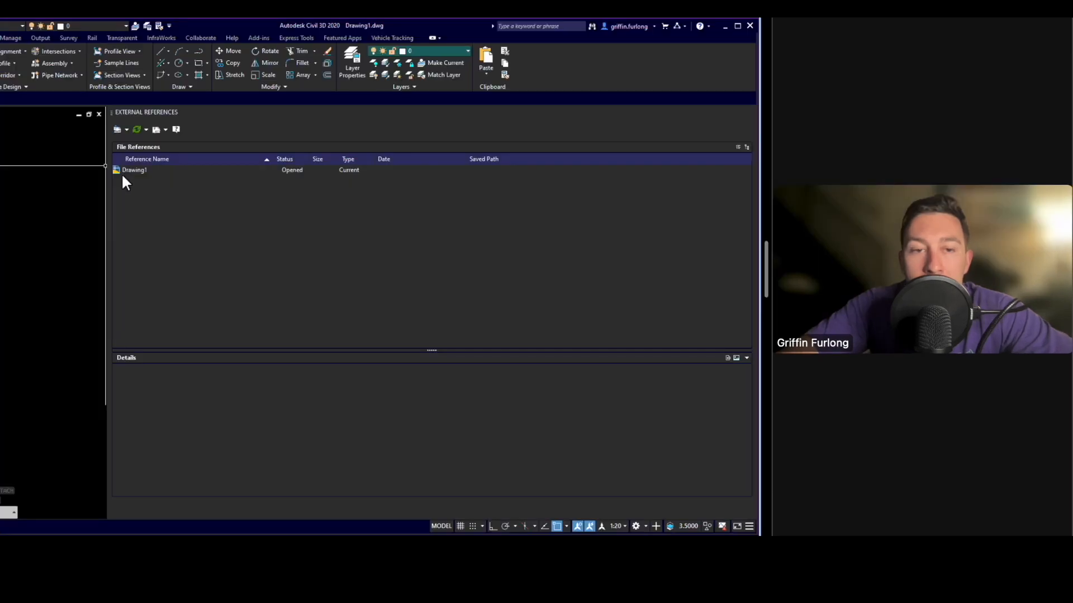
{"action": "left_click", "coordinate": [137, 170]}
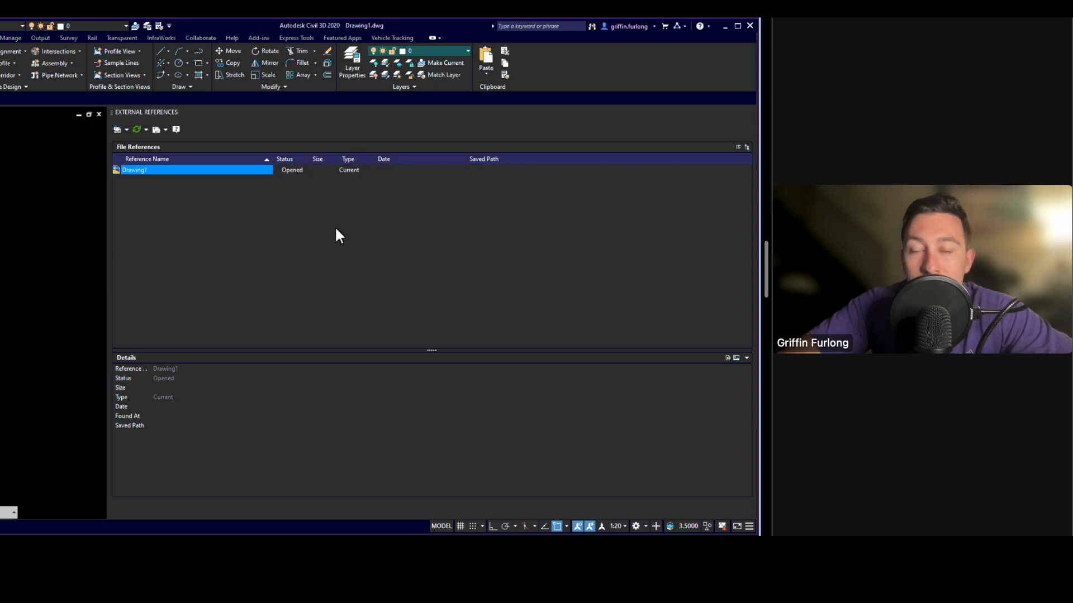
{"action": "left_click", "coordinate": [273, 241]}
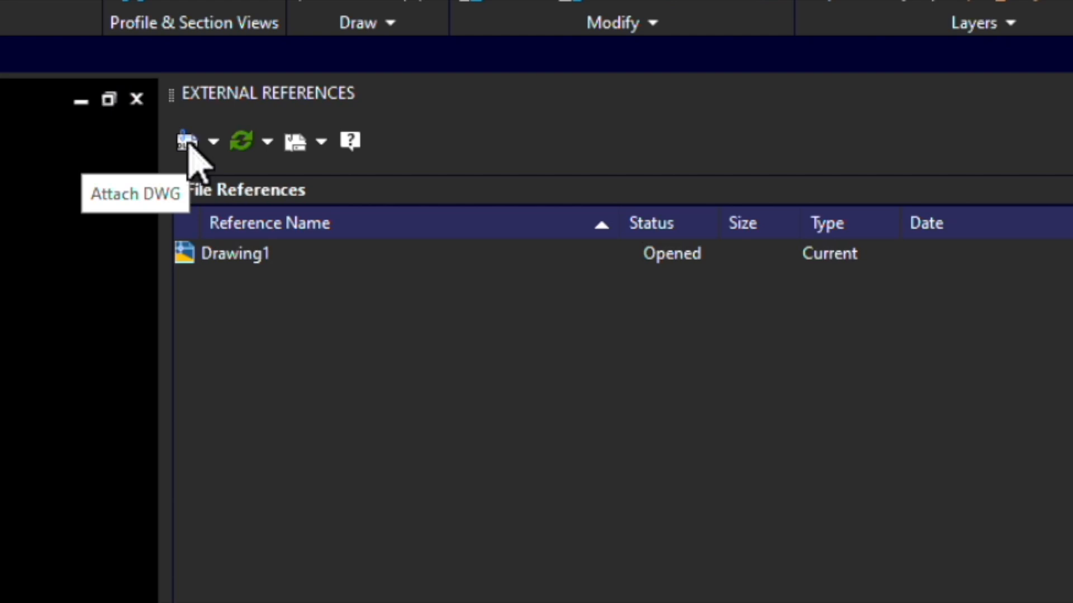
Start attaching a DWG reference and choose the PGD drawing as the source file.
{"action": "left_click", "coordinate": [213, 142]}
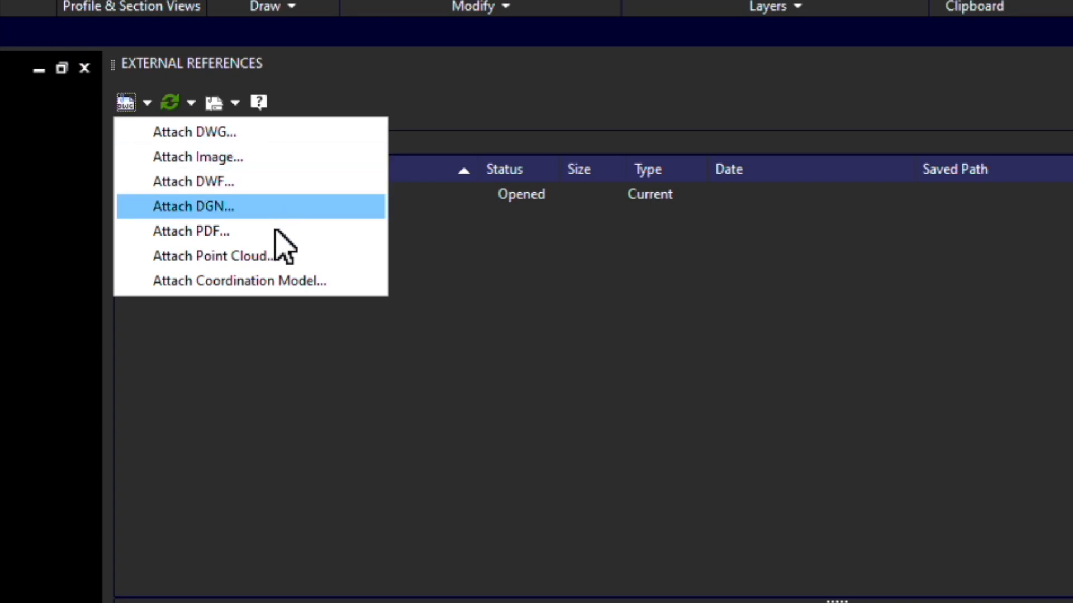
{"action": "left_click", "coordinate": [262, 132]}
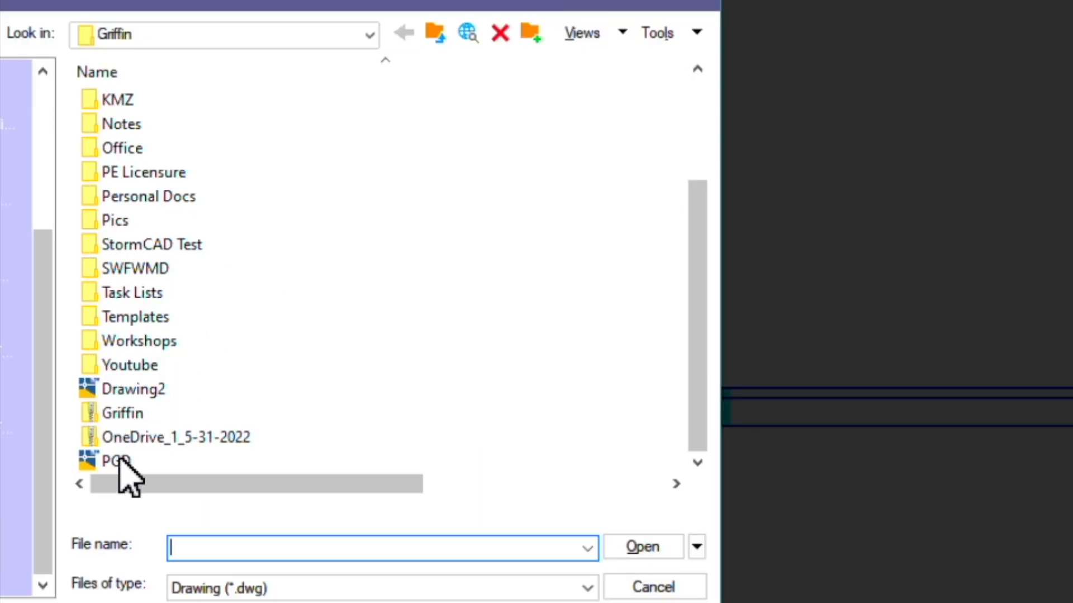
{"action": "left_click", "coordinate": [124, 461]}
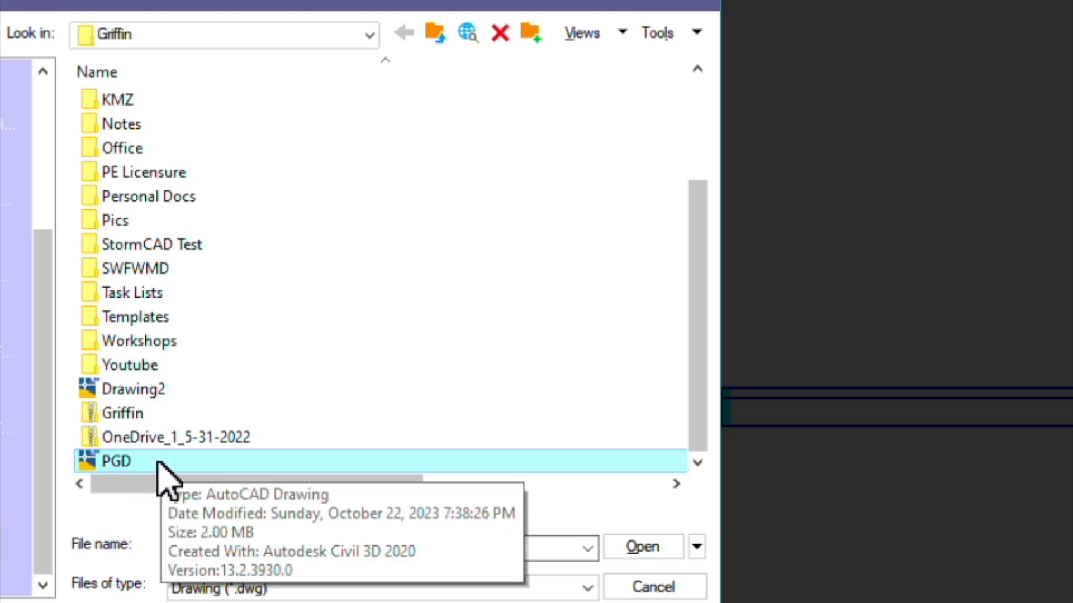
{"action": "left_click", "coordinate": [636, 545]}
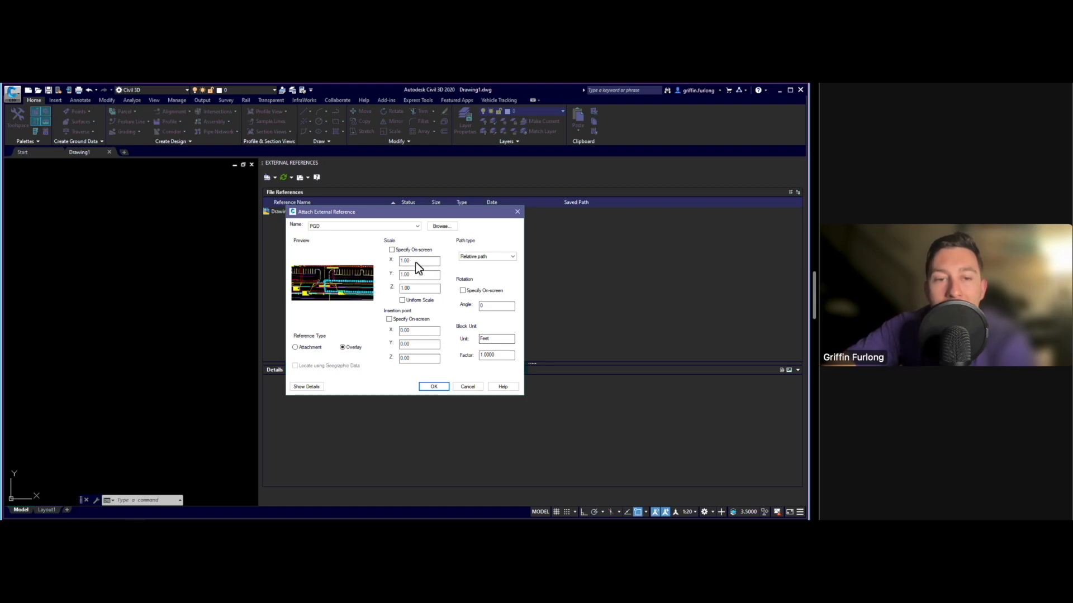
Attach PGD as an overlay with a relative path, and close the External References manager.
{"action": "left_click_drag", "start_coordinate": [380, 218], "coordinate": [384, 231]}
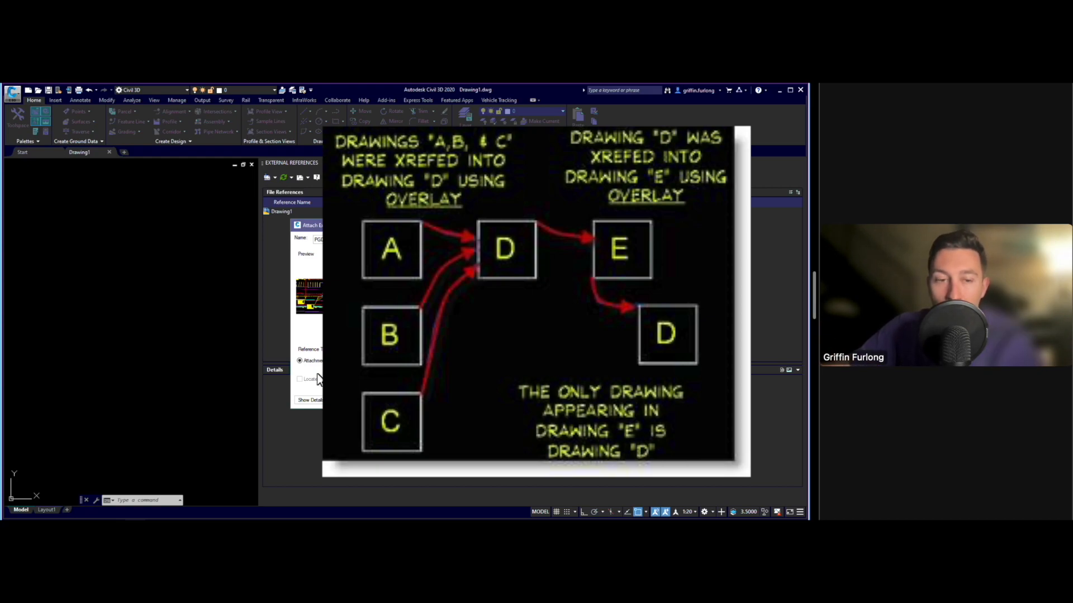
{"action": "left_click", "coordinate": [342, 361]}
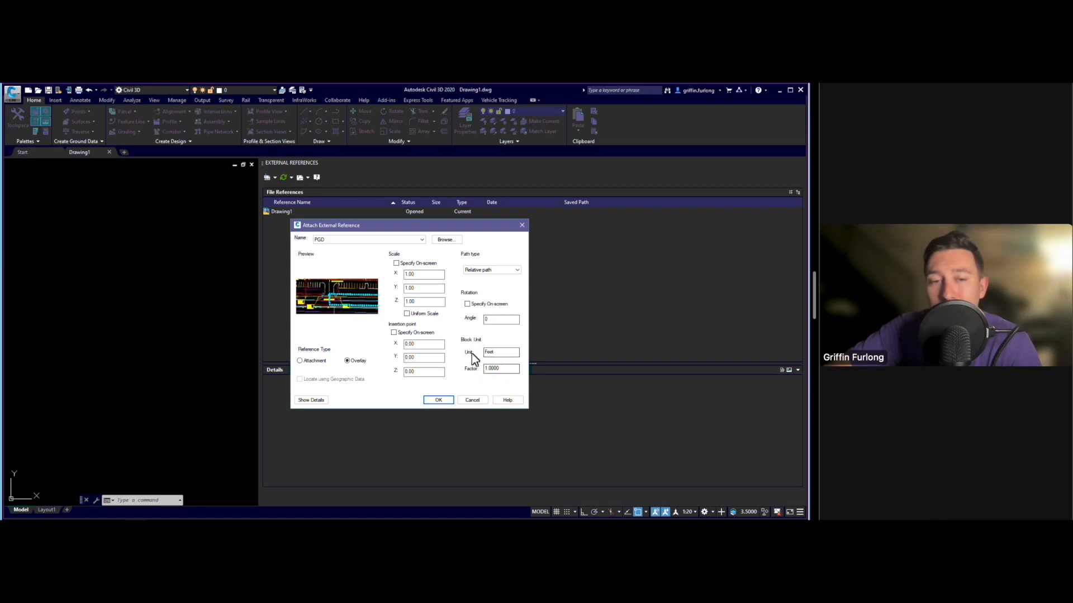
{"action": "left_click", "coordinate": [508, 272]}
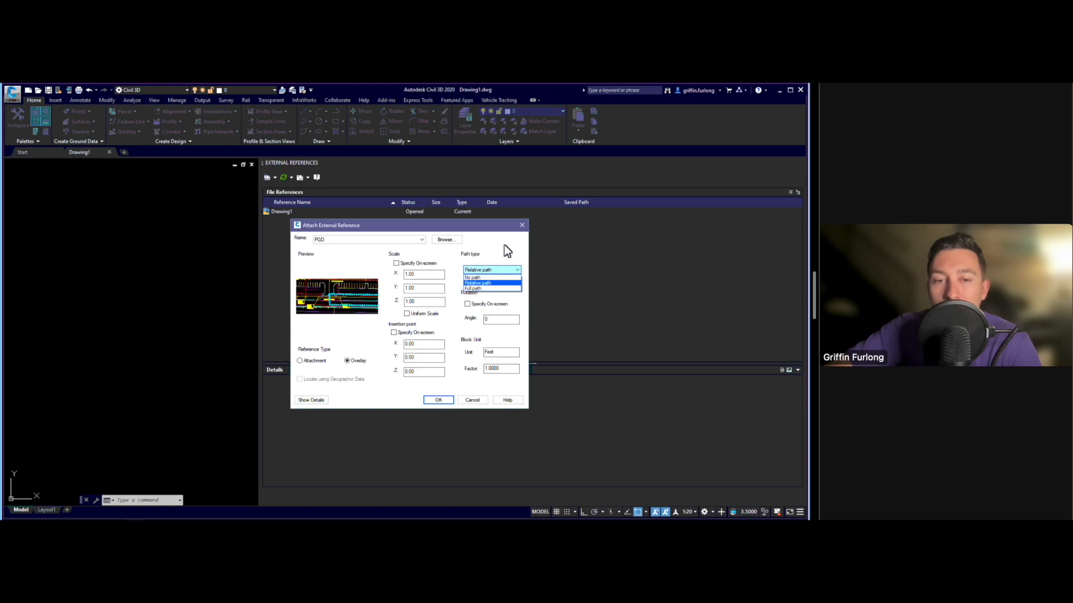
{"action": "left_click", "coordinate": [492, 283]}
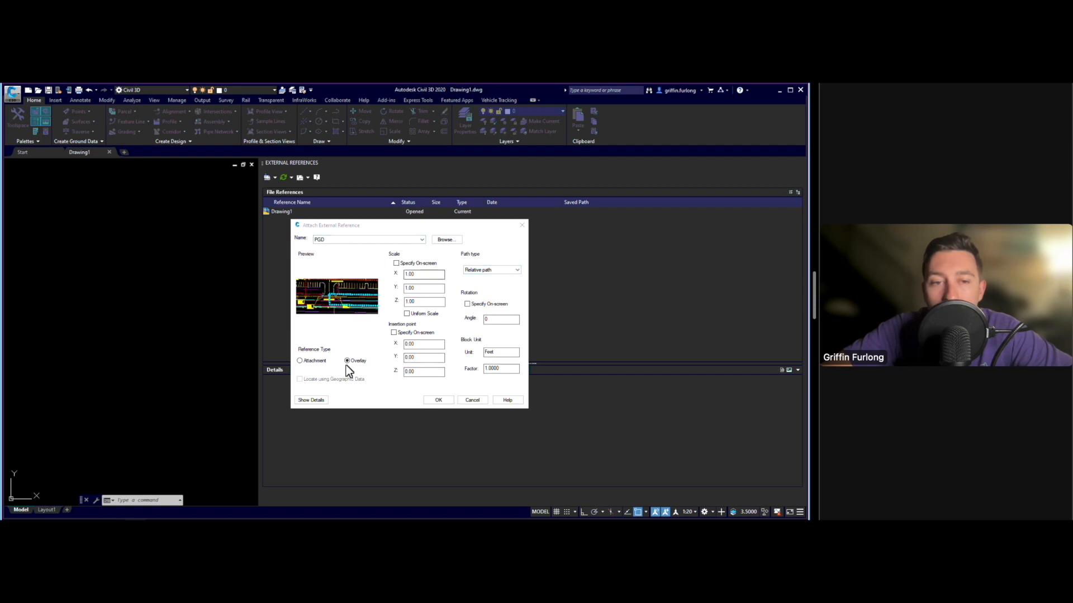
{"action": "left_click", "coordinate": [438, 400]}
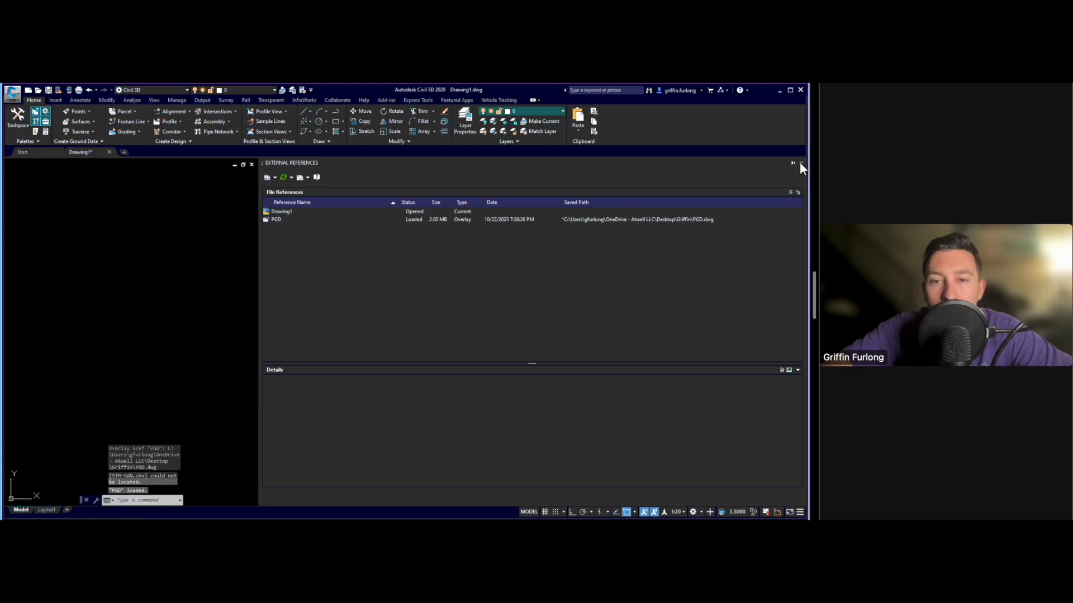
{"action": "left_click", "coordinate": [800, 164]}
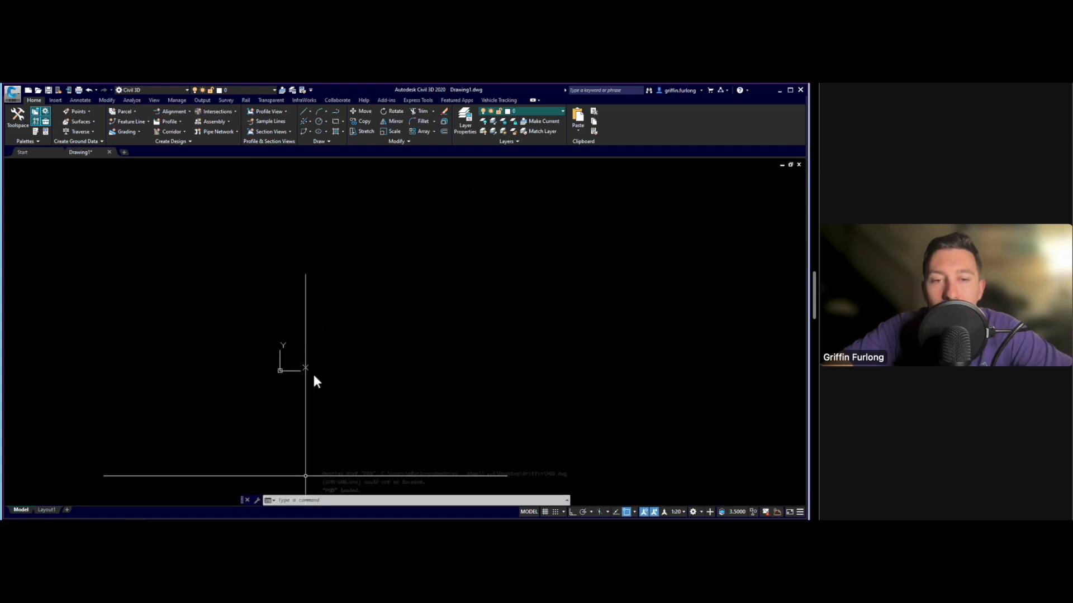
Zoom to the drawing's extents to locate the attached reference.
{"action": "left_click", "coordinate": [476, 344]}
{"action": "key", "text": "Escape"}
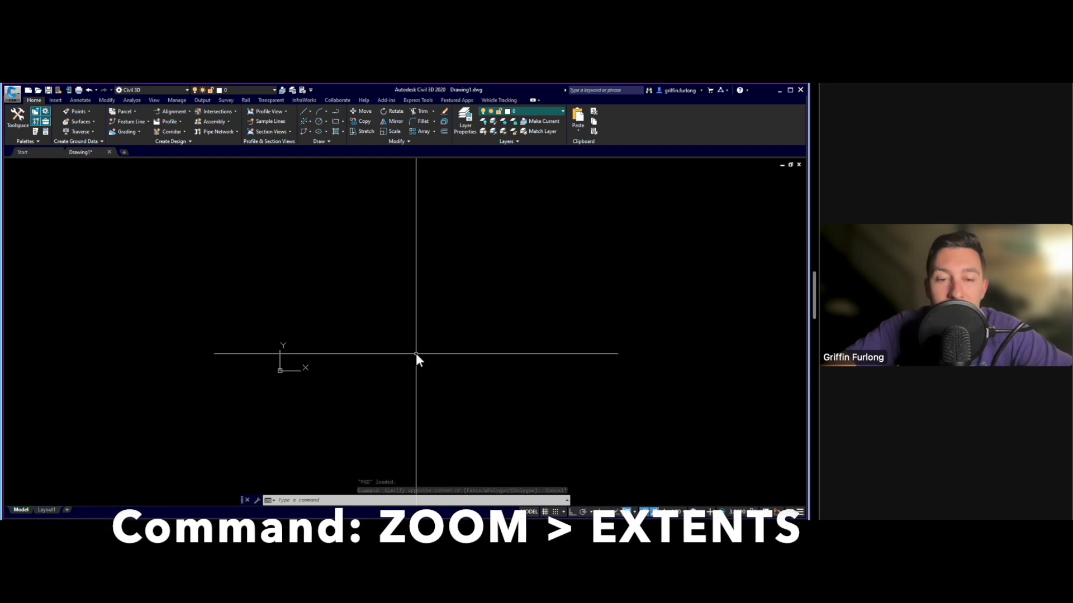
{"action": "type", "text": "z"}
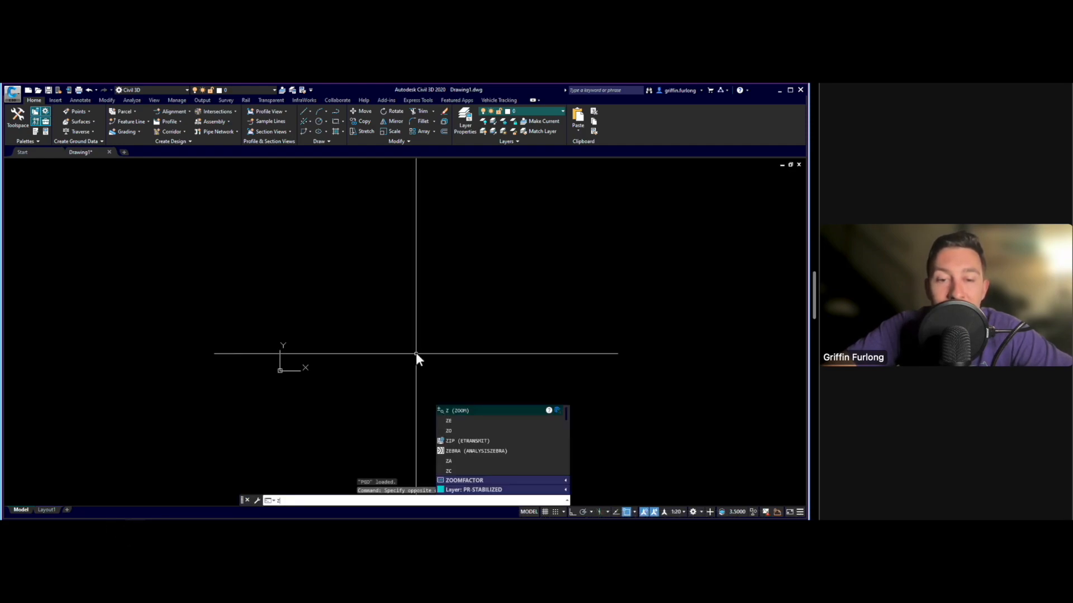
{"action": "key", "text": "Return"}
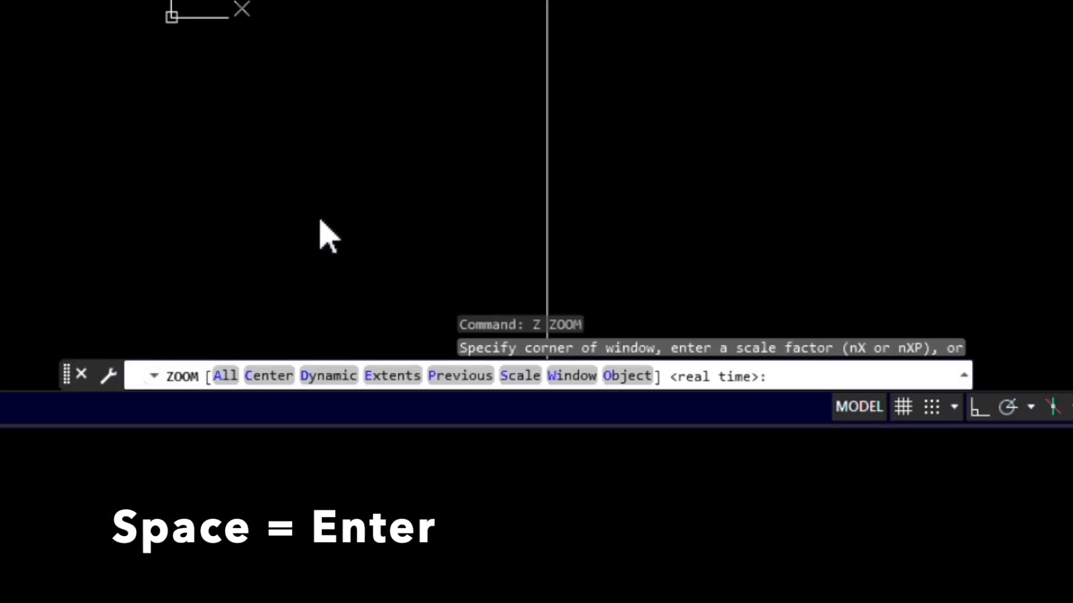
{"action": "left_click", "coordinate": [391, 376]}
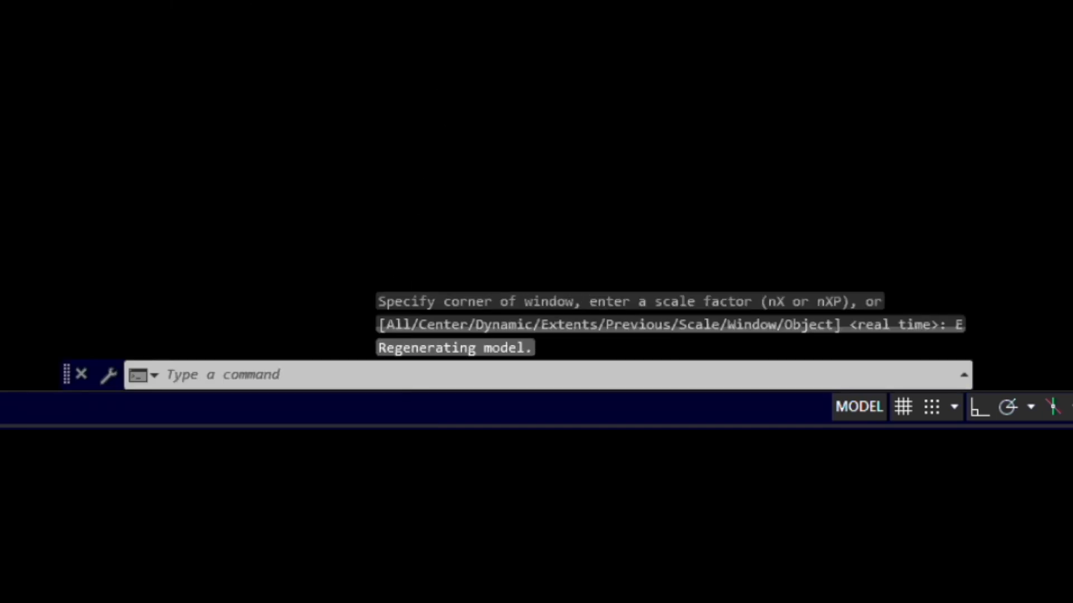
Pan and zoom in on the long blue outline in the attached PGD reference.
{"action": "type", "text": "PAN"}
{"action": "key", "text": "Return"}
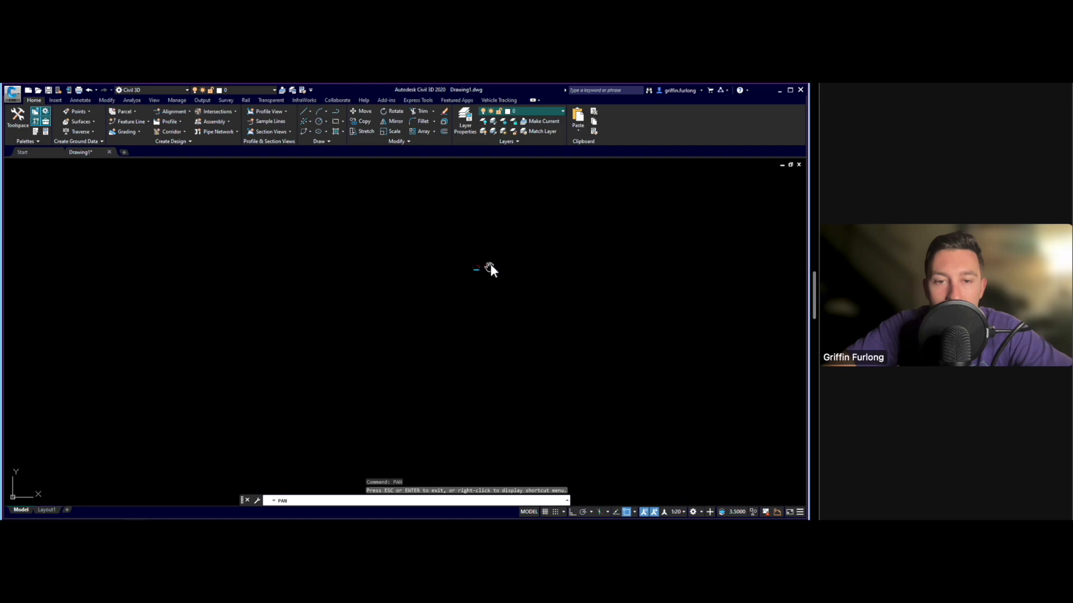
{"action": "scroll", "coordinate": [488, 261], "scroll_direction": "up", "scroll_amount": 10}
{"action": "left_click_drag", "start_coordinate": [438, 282], "coordinate": [438, 323]}
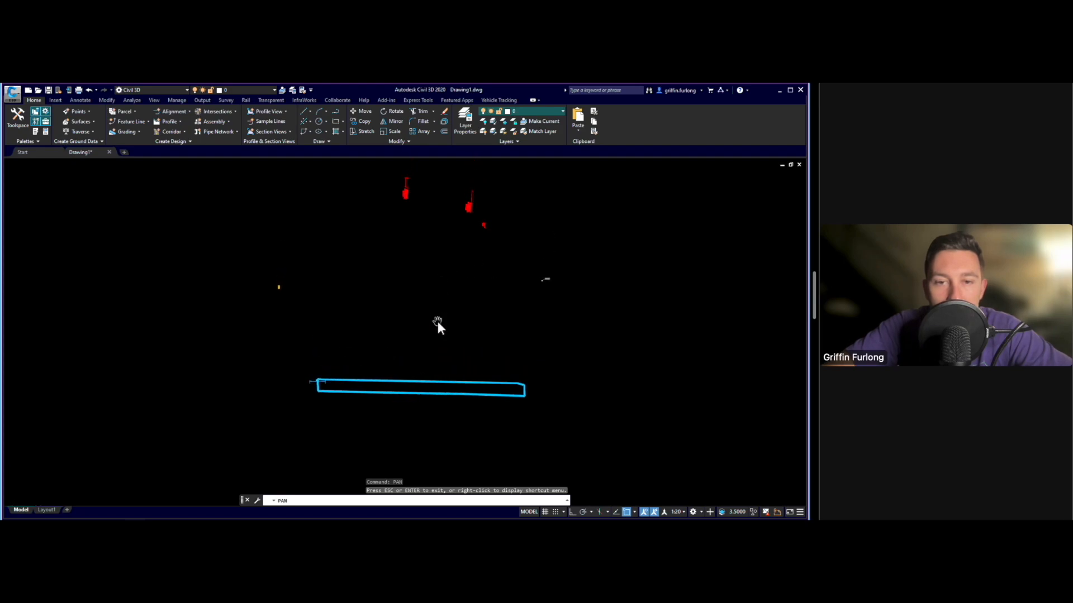
{"action": "key", "text": "Escape"}
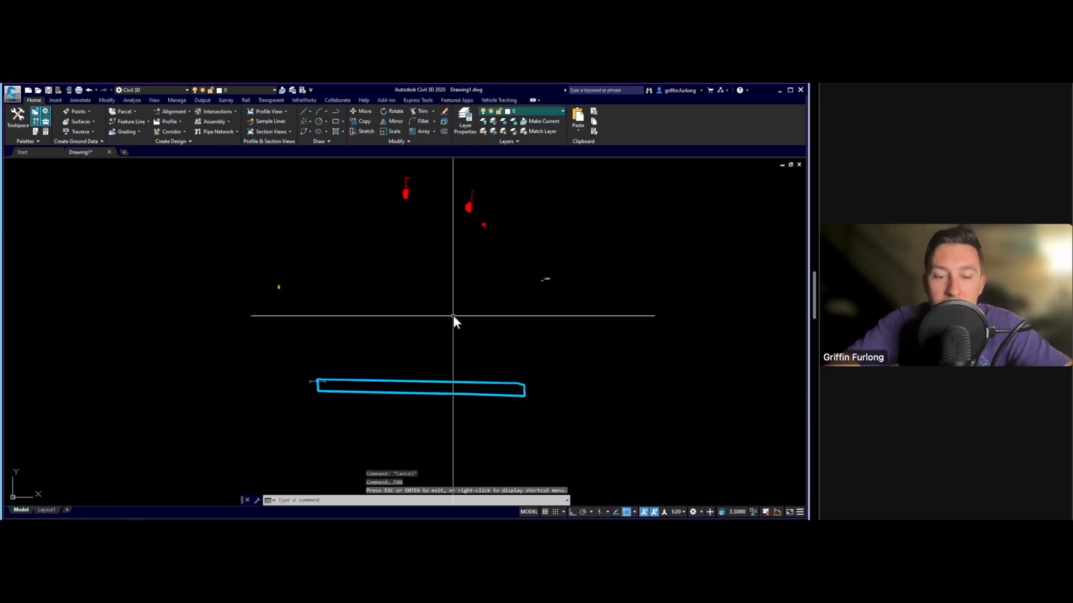
{"action": "key", "text": "Return"}
{"action": "left_click_drag", "start_coordinate": [483, 330], "coordinate": [444, 328]}
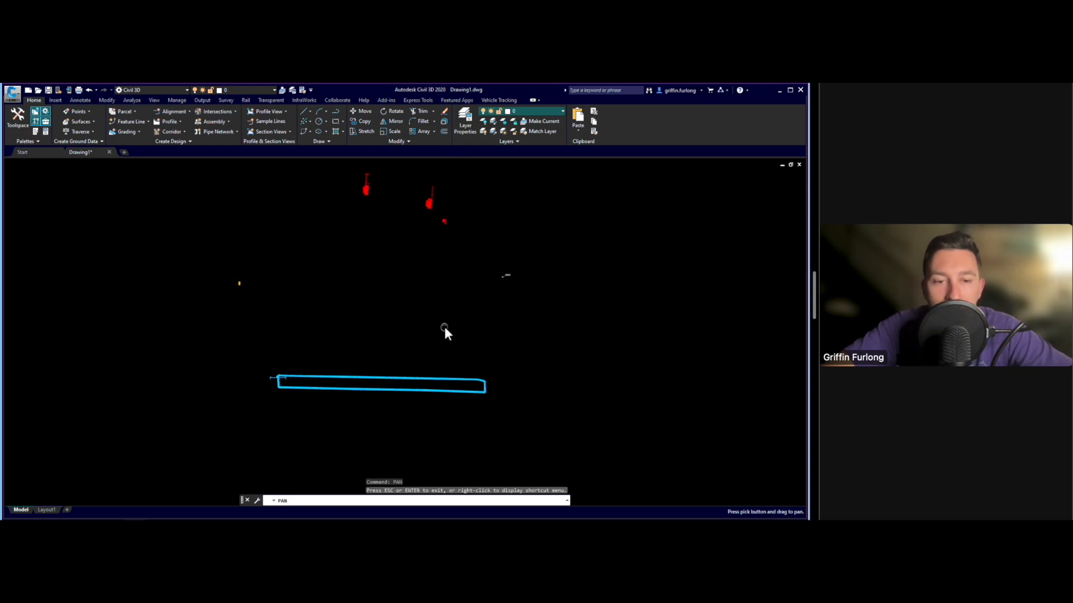
{"action": "key", "text": "Return"}
{"action": "left_click", "coordinate": [414, 378]}
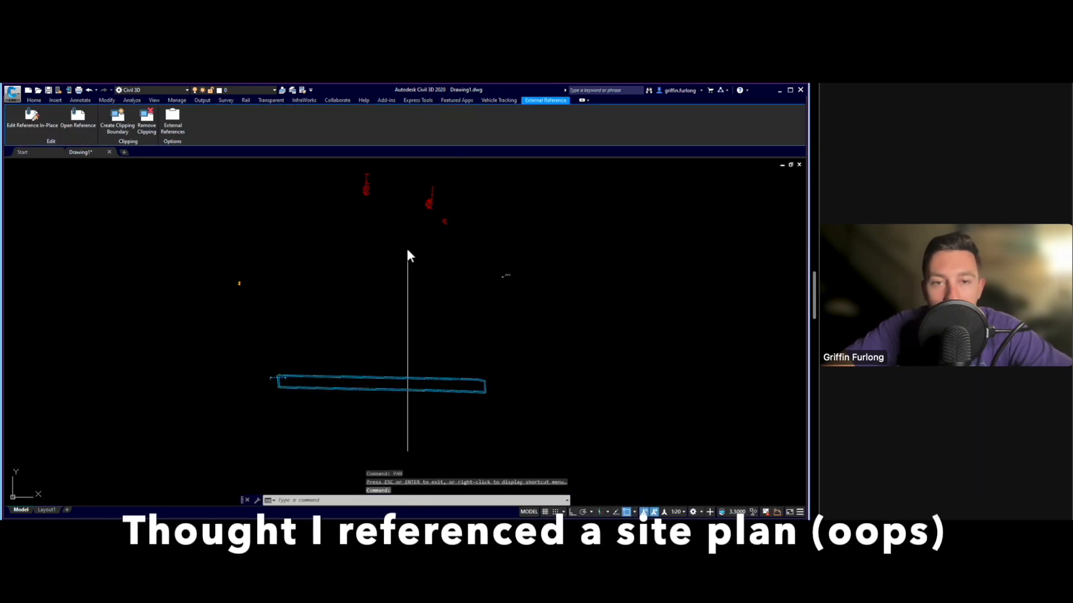
{"action": "key", "text": "Escape"}
{"action": "key", "text": "Return"}
{"action": "scroll", "coordinate": [391, 245], "scroll_direction": "up", "scroll_amount": 4}
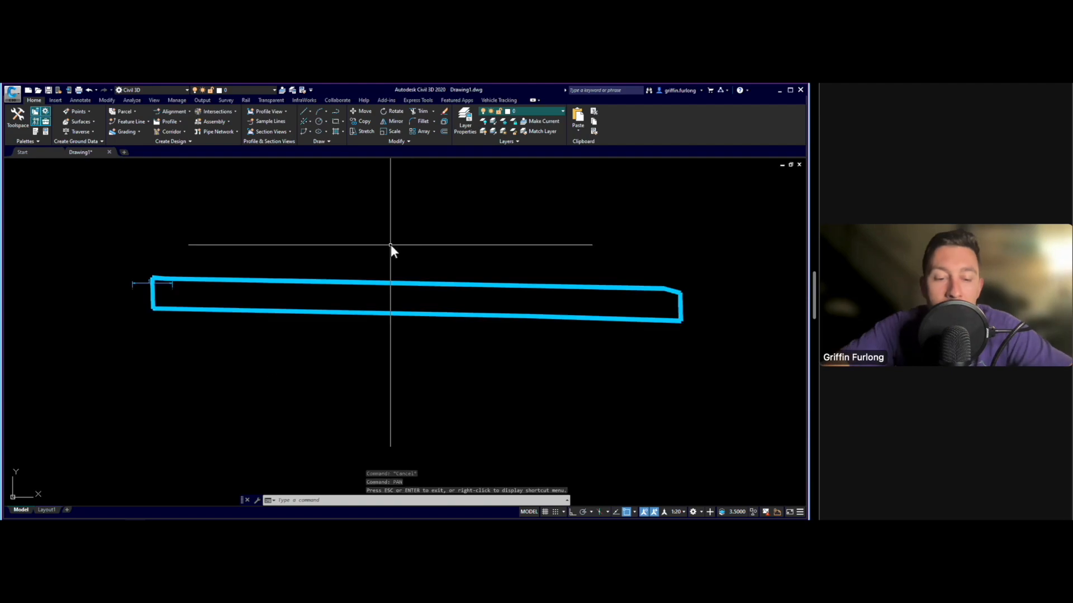
Reopen the External References manager and check the status of the PGD reference.
{"action": "type", "text": "xref"}
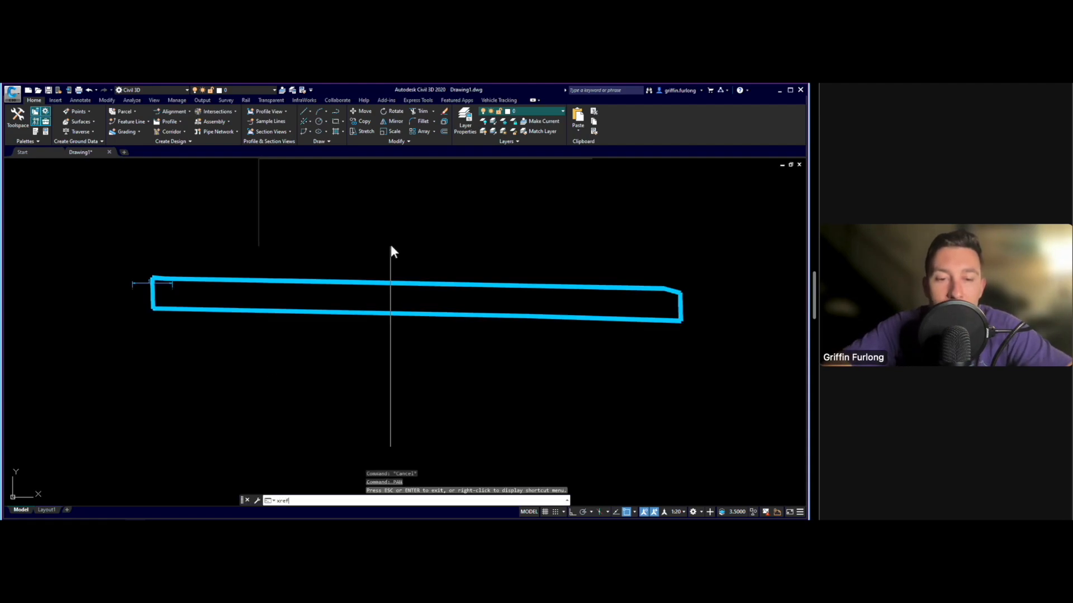
{"action": "key", "text": "Return"}
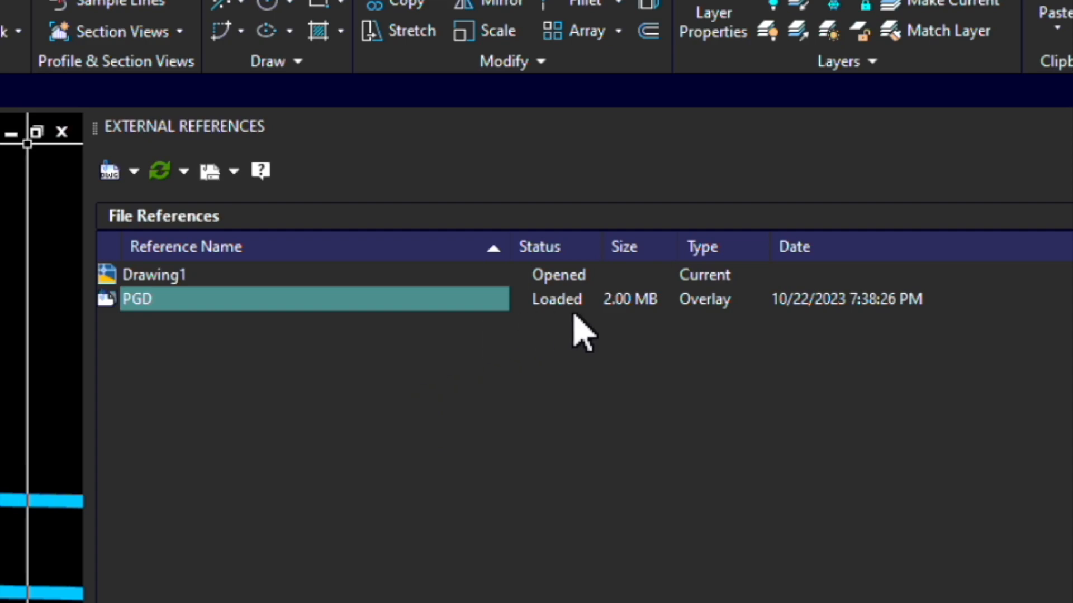
{"action": "mouse_move", "coordinate": [564, 315]}
{"action": "mouse_move", "coordinate": [104, 314]}
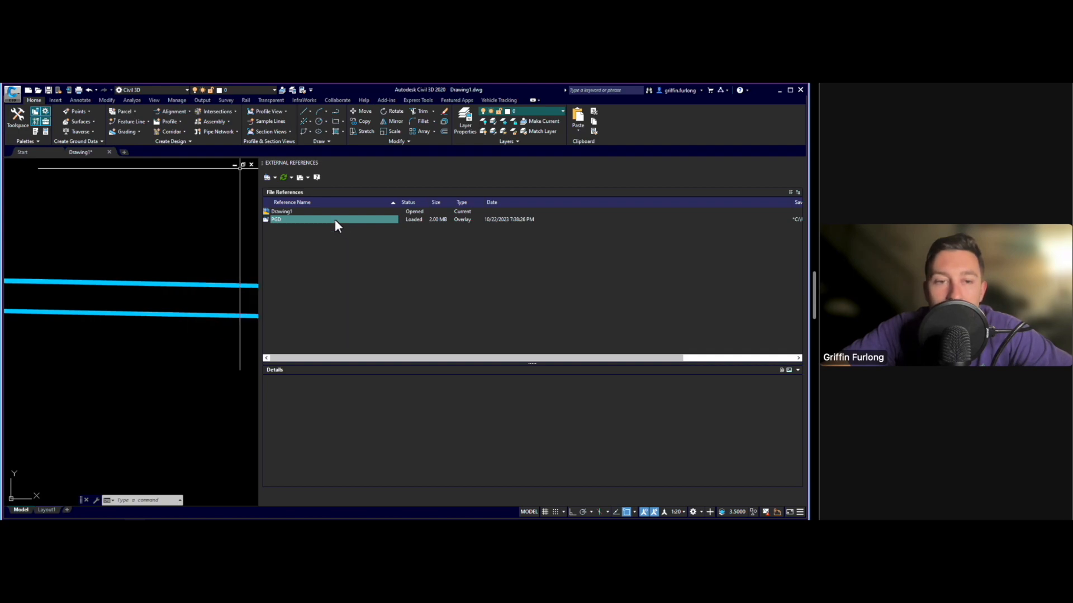
Unload the PGD reference and reload it.
{"action": "right_click", "coordinate": [335, 221]}
{"action": "left_click", "coordinate": [360, 247]}
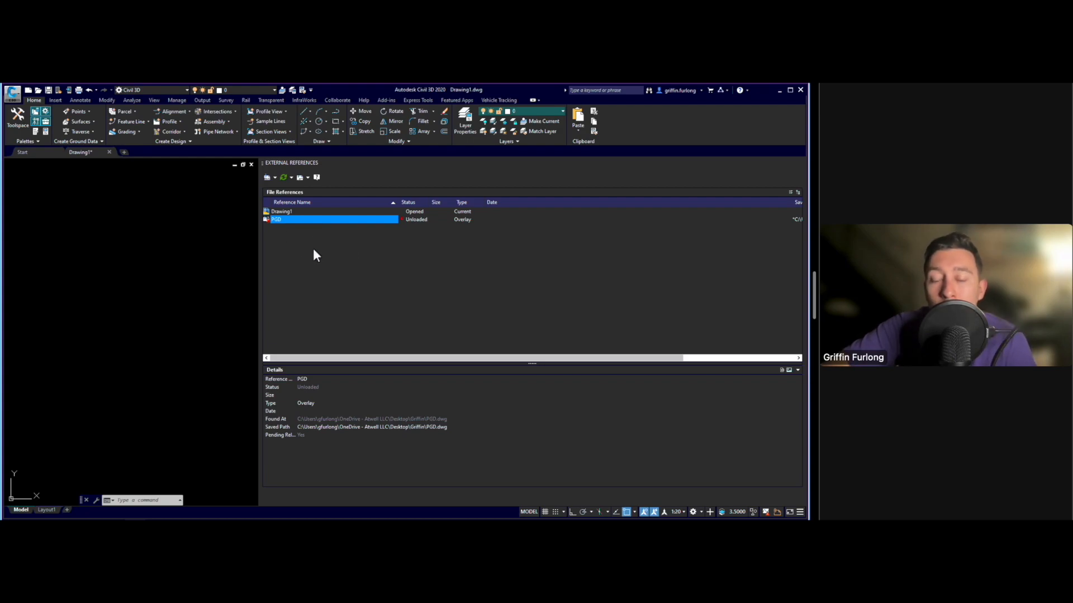
{"action": "right_click", "coordinate": [292, 221]}
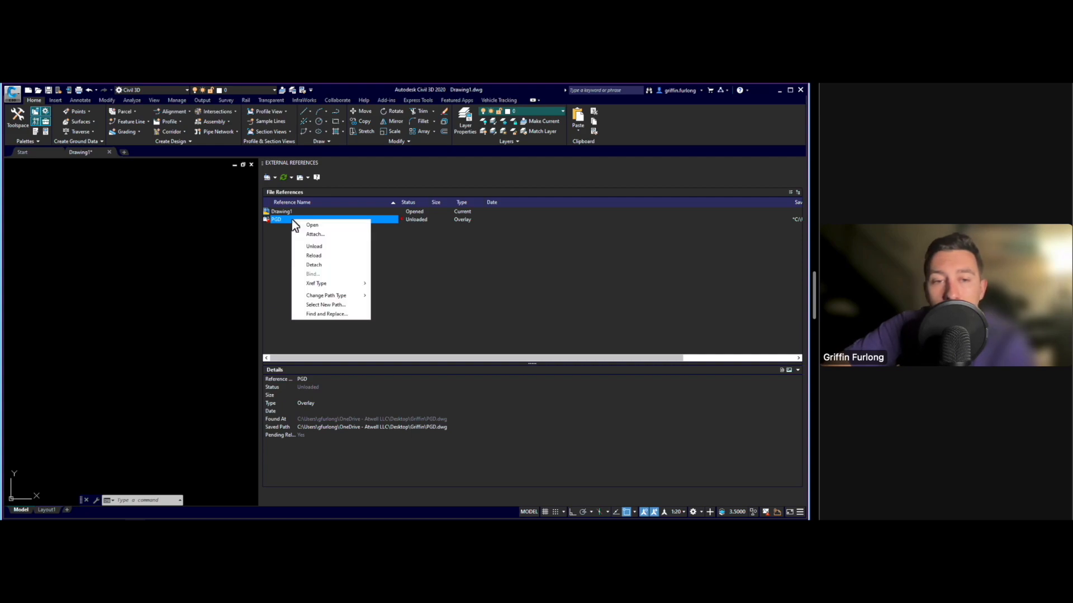
{"action": "left_click", "coordinate": [325, 254]}
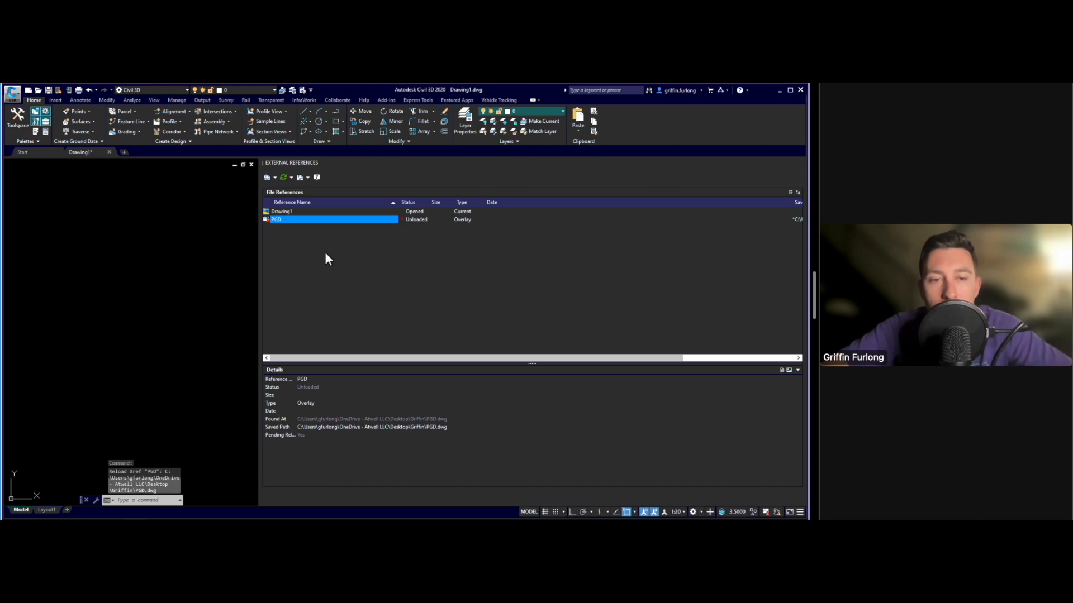
{"action": "right_click", "coordinate": [307, 221]}
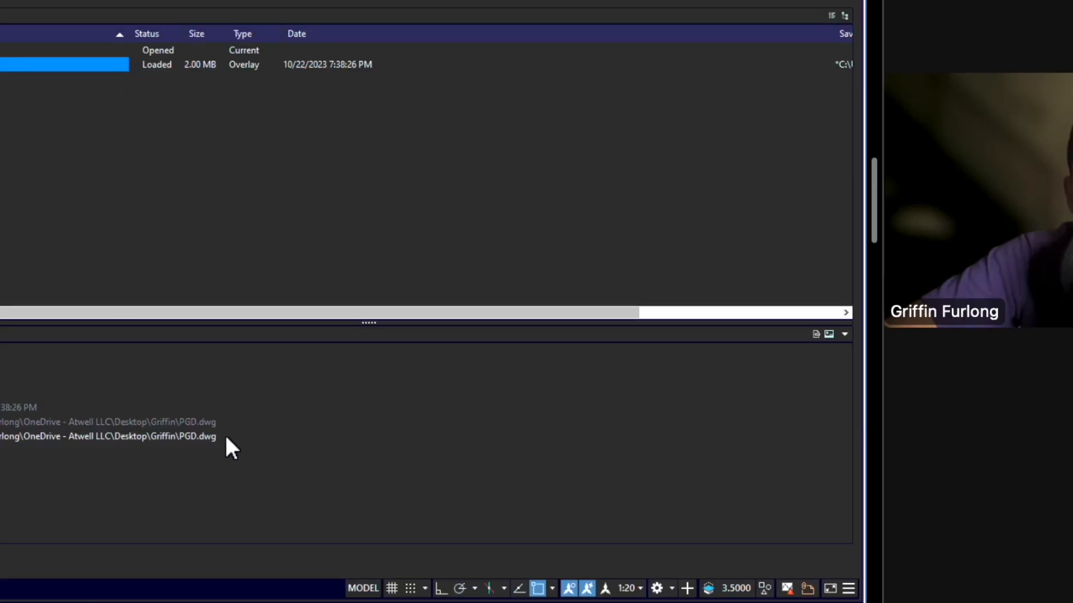
Browse the folder contents for the PGD reference's saved path, keep the existing path, and close the External References manager.
{"action": "left_click", "coordinate": [453, 428]}
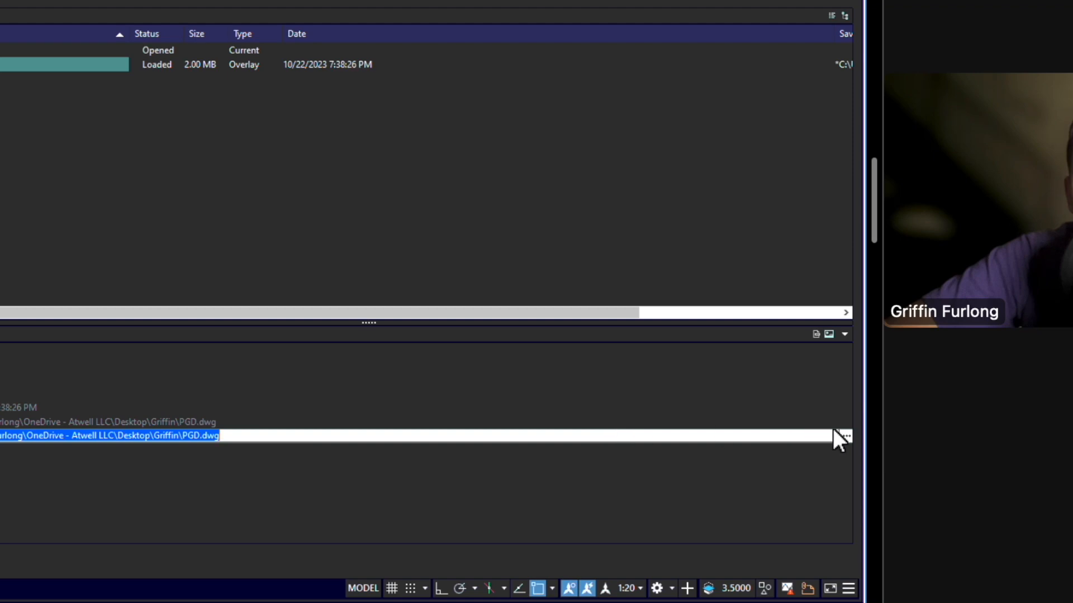
{"action": "left_click", "coordinate": [846, 438]}
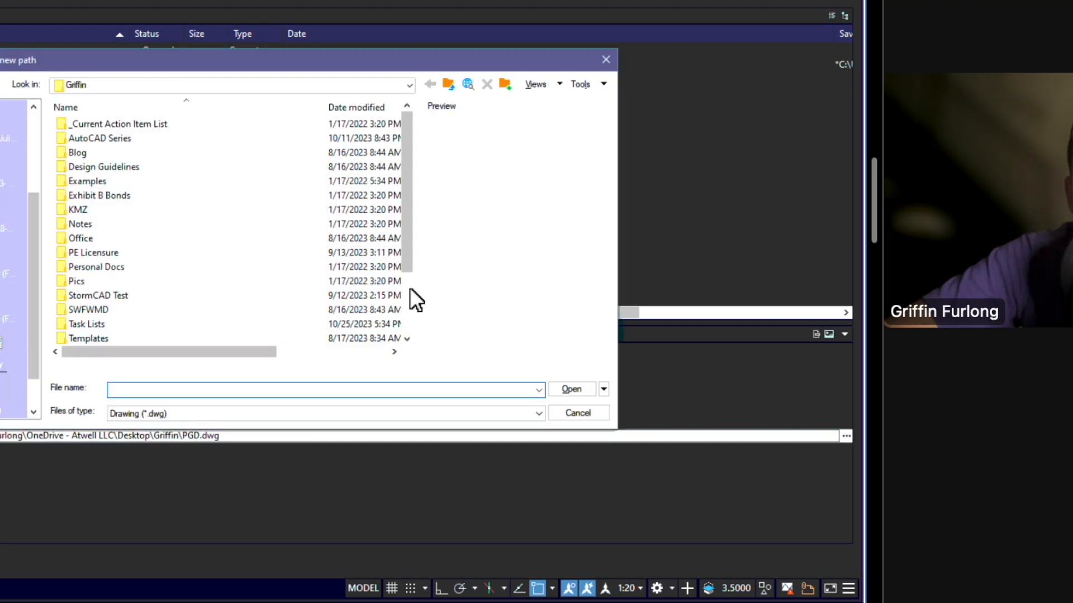
{"action": "scroll", "coordinate": [160, 253], "scroll_direction": "down", "scroll_amount": 2}
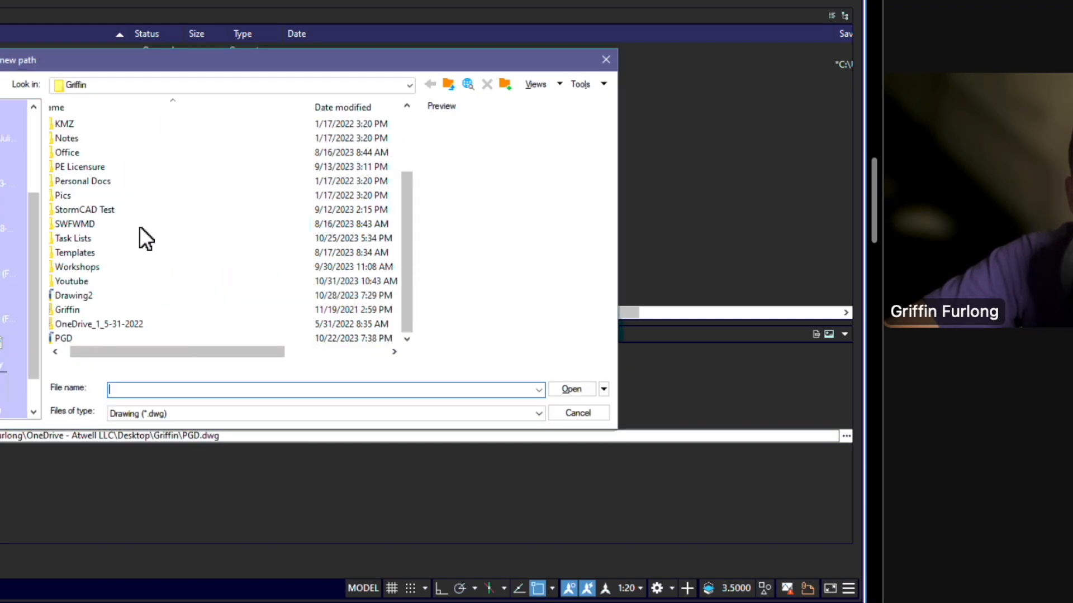
{"action": "left_click", "coordinate": [602, 415]}
{"action": "mouse_move", "coordinate": [797, 166]}
{"action": "left_click", "coordinate": [800, 162]}
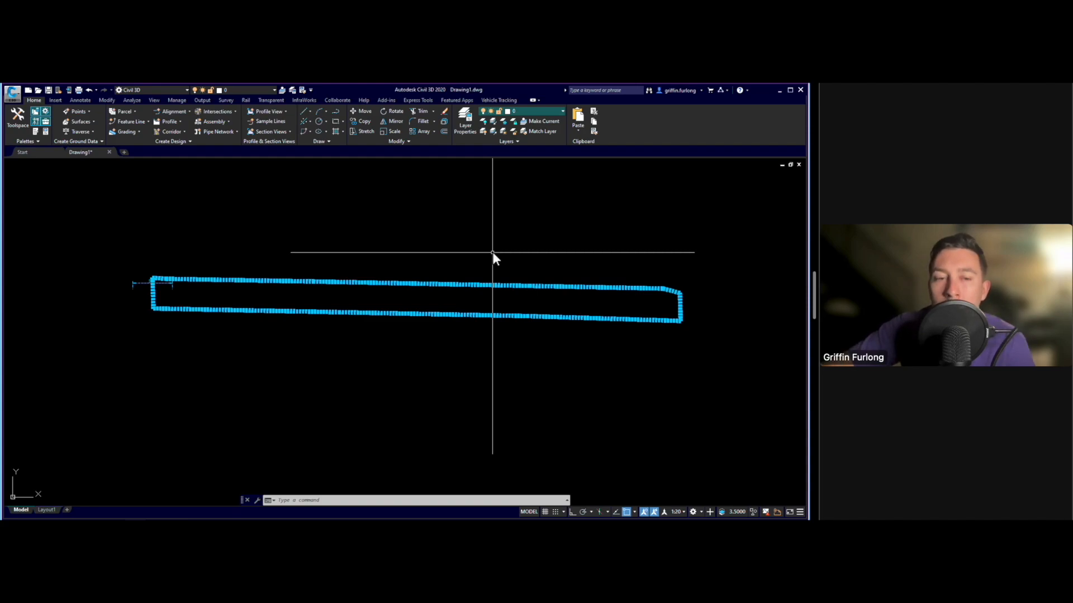
Select the attached PGD reference and move it to the XREF layer.
{"action": "left_click", "coordinate": [494, 331]}
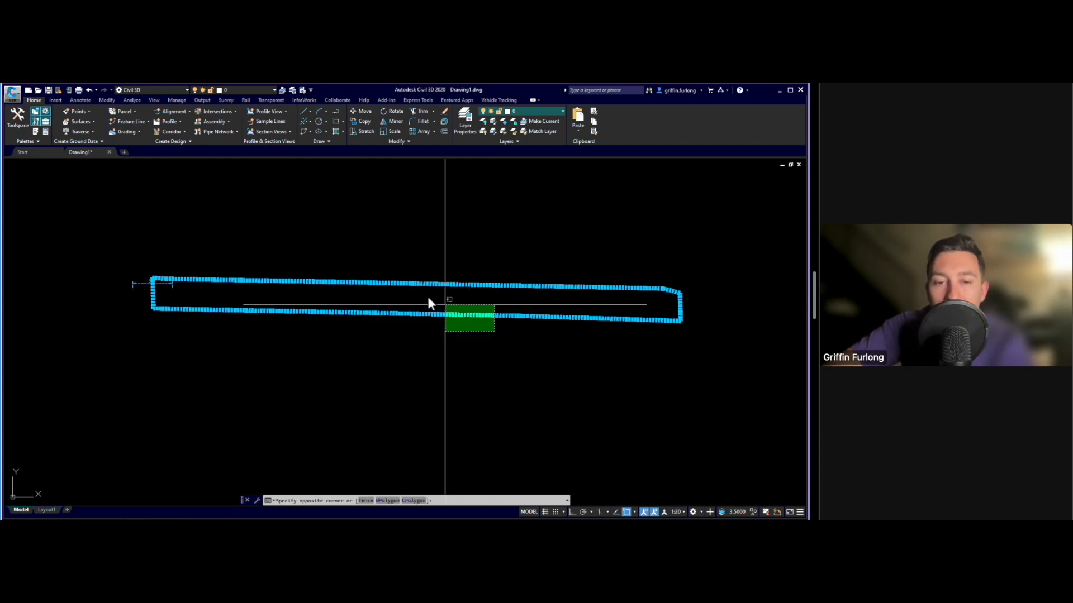
{"action": "left_click", "coordinate": [427, 297]}
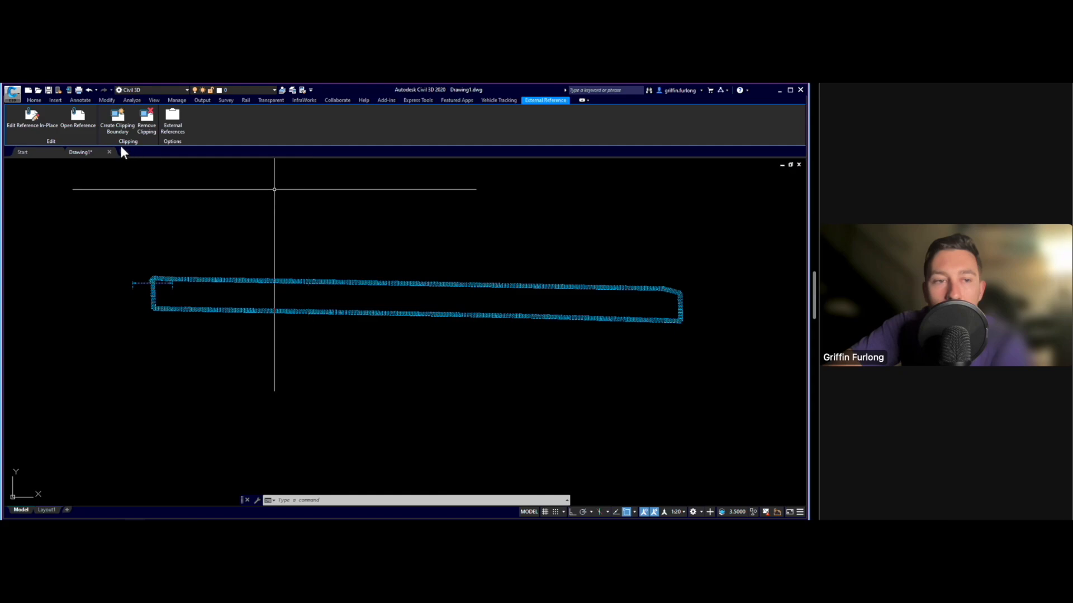
{"action": "left_click", "coordinate": [35, 99]}
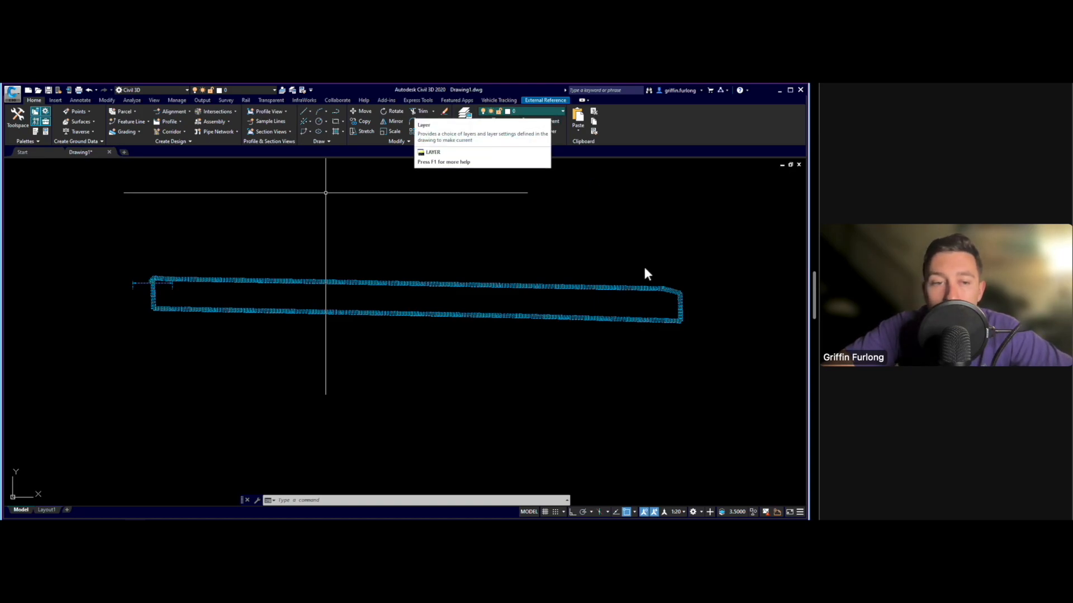
{"action": "left_click", "coordinate": [545, 112]}
{"action": "scroll", "coordinate": [524, 331], "scroll_direction": "down", "scroll_amount": 10}
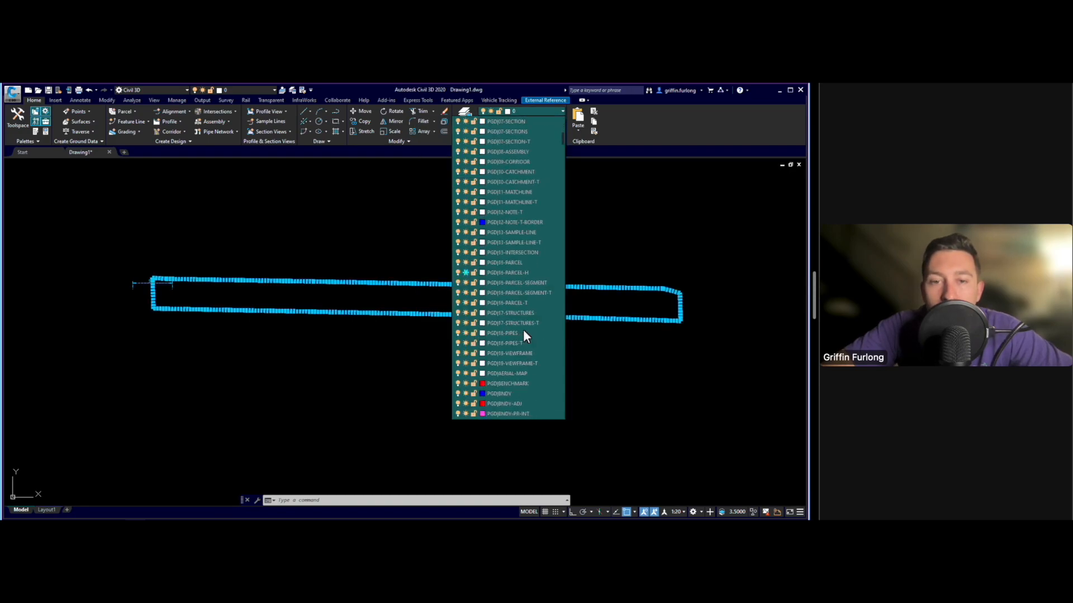
{"action": "scroll", "coordinate": [558, 179], "scroll_direction": "down", "scroll_amount": 8}
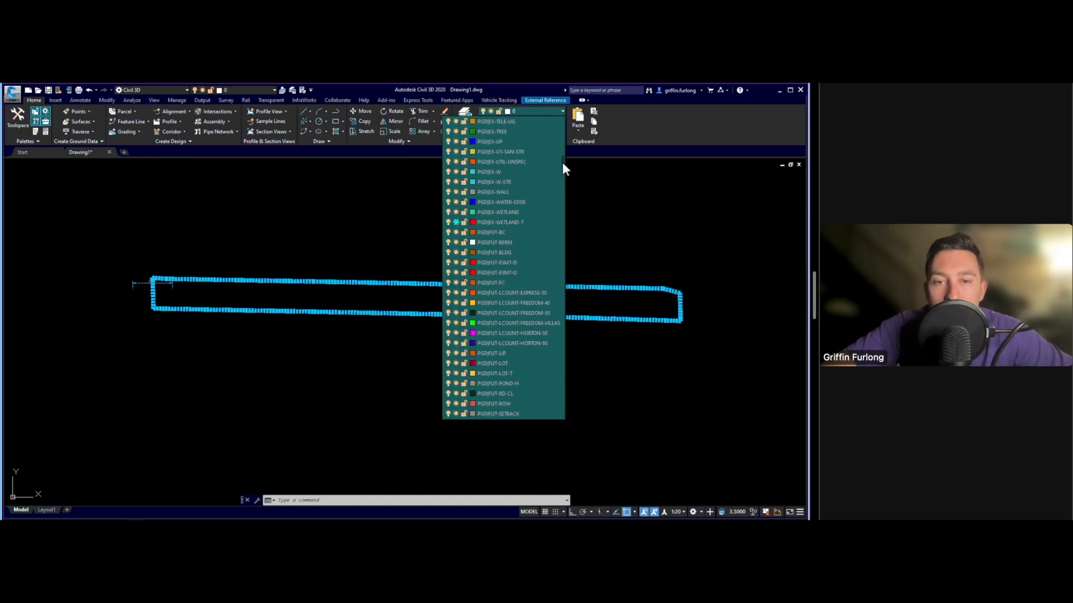
{"action": "scroll", "coordinate": [562, 416], "scroll_direction": "down", "scroll_amount": 20}
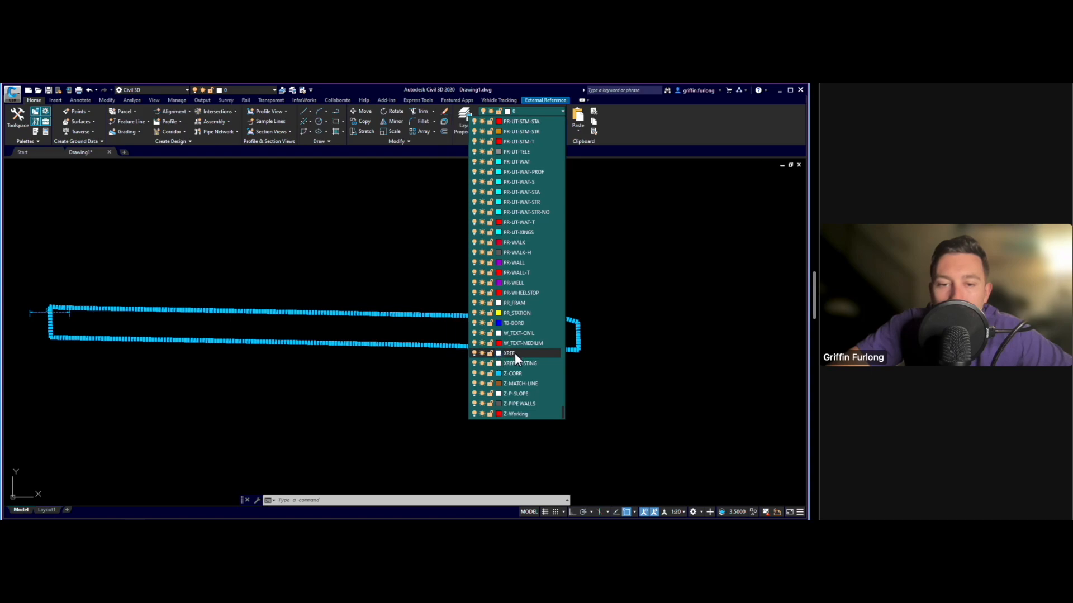
{"action": "left_click", "coordinate": [510, 353]}
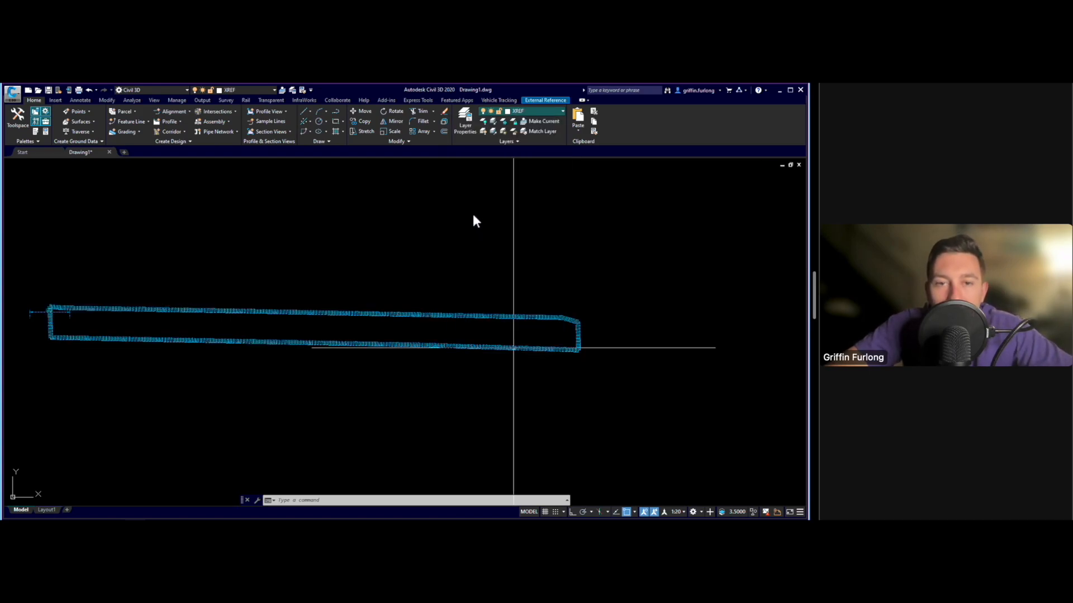
Freeze the XREF layer in the Layer Properties Manager.
{"action": "left_click", "coordinate": [461, 122]}
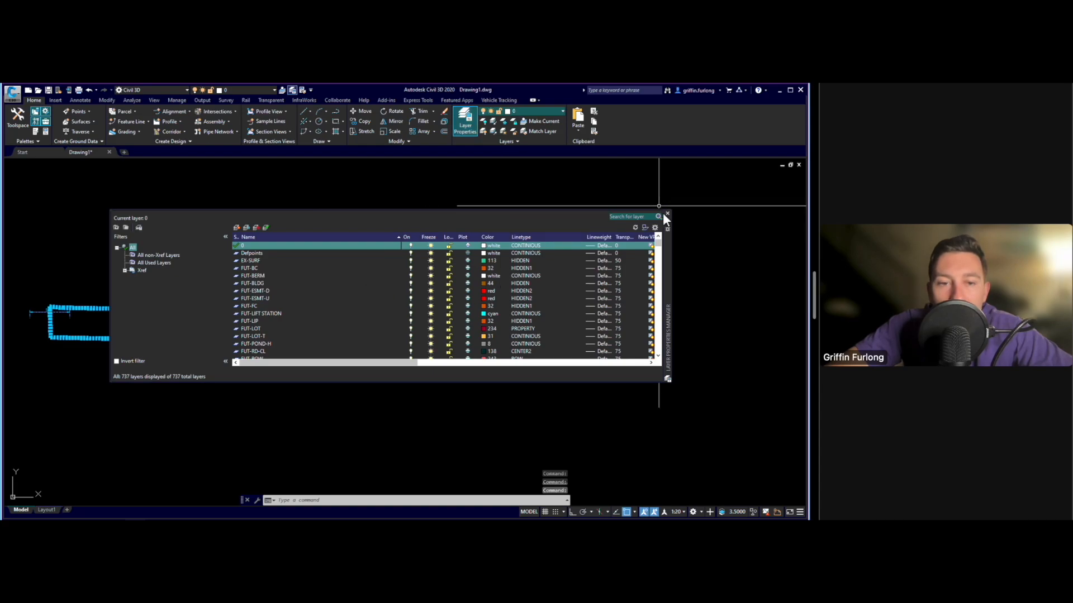
{"action": "scroll", "coordinate": [382, 319], "scroll_direction": "down", "scroll_amount": 20}
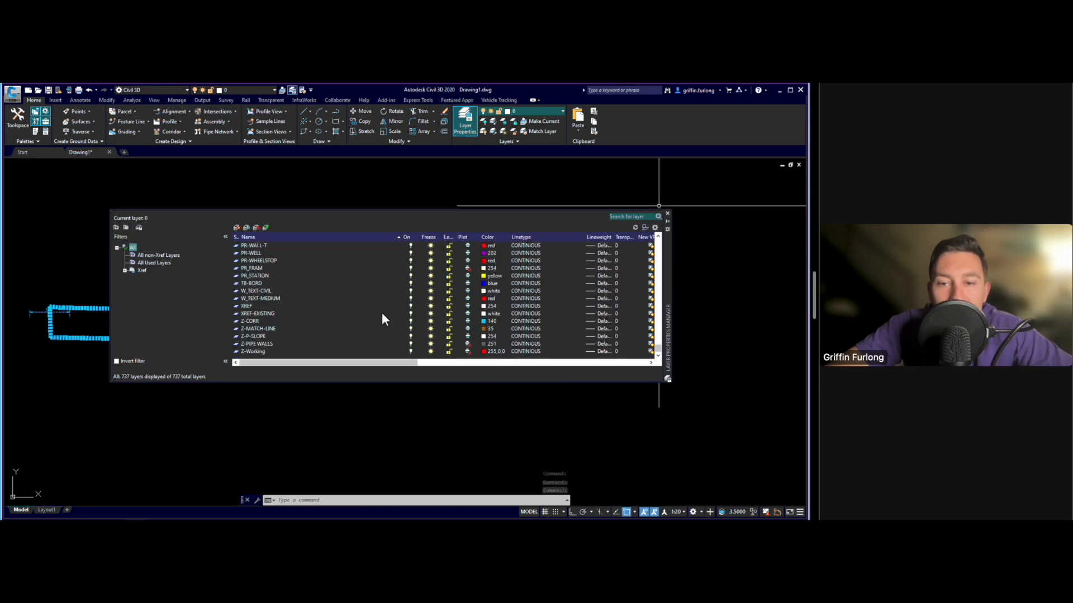
{"action": "left_click", "coordinate": [250, 306]}
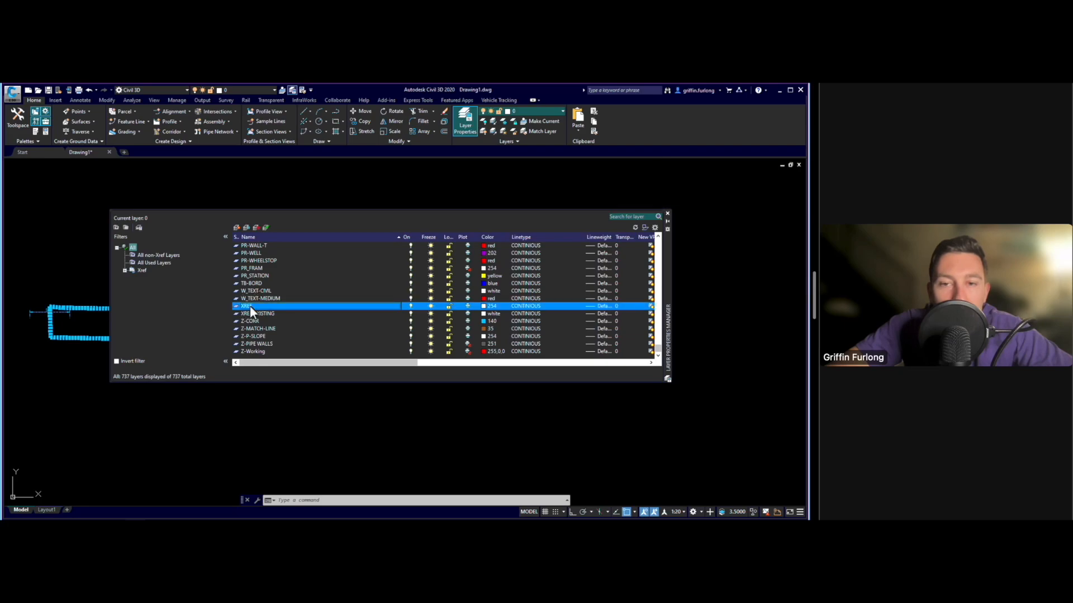
{"action": "left_click", "coordinate": [432, 306]}
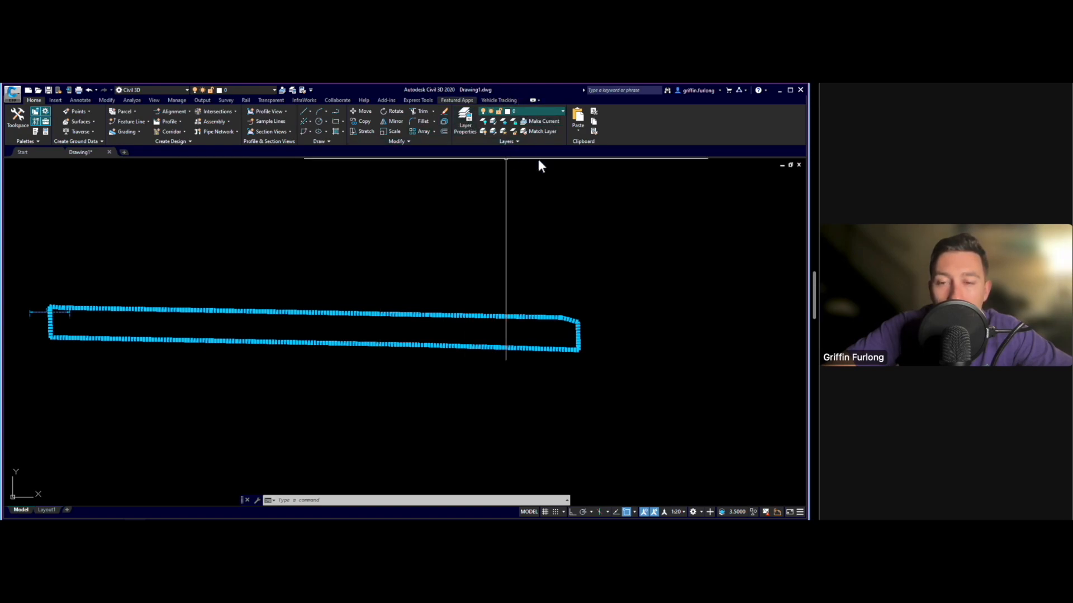
Reopen the Layer Properties Manager and filter the layer list to the PGD reference's layers.
{"action": "left_click", "coordinate": [394, 500]}
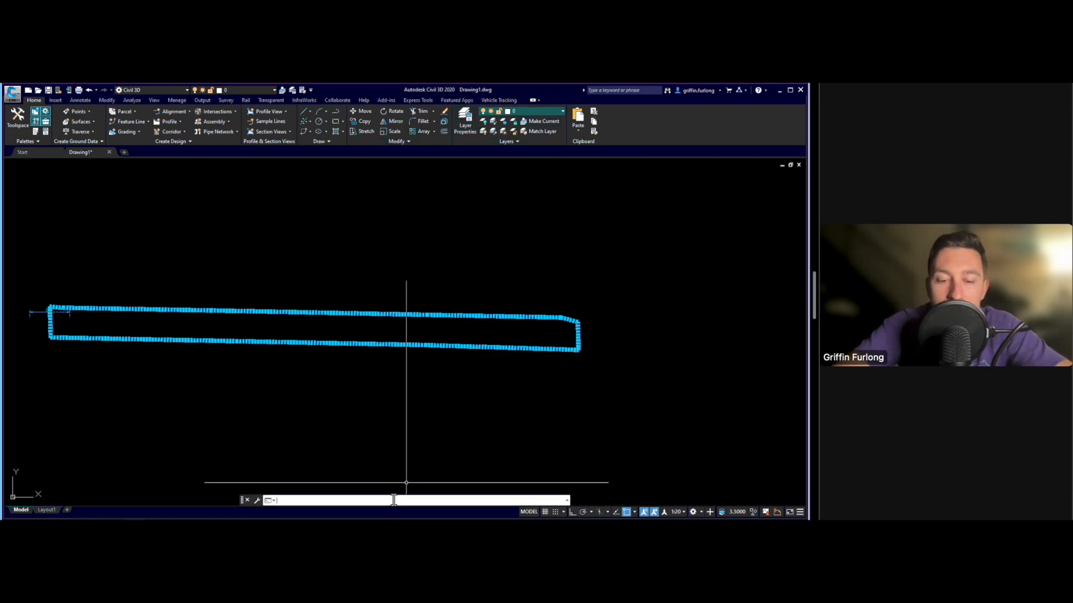
{"action": "type", "text": "LAYER"}
{"action": "key", "text": "Return"}
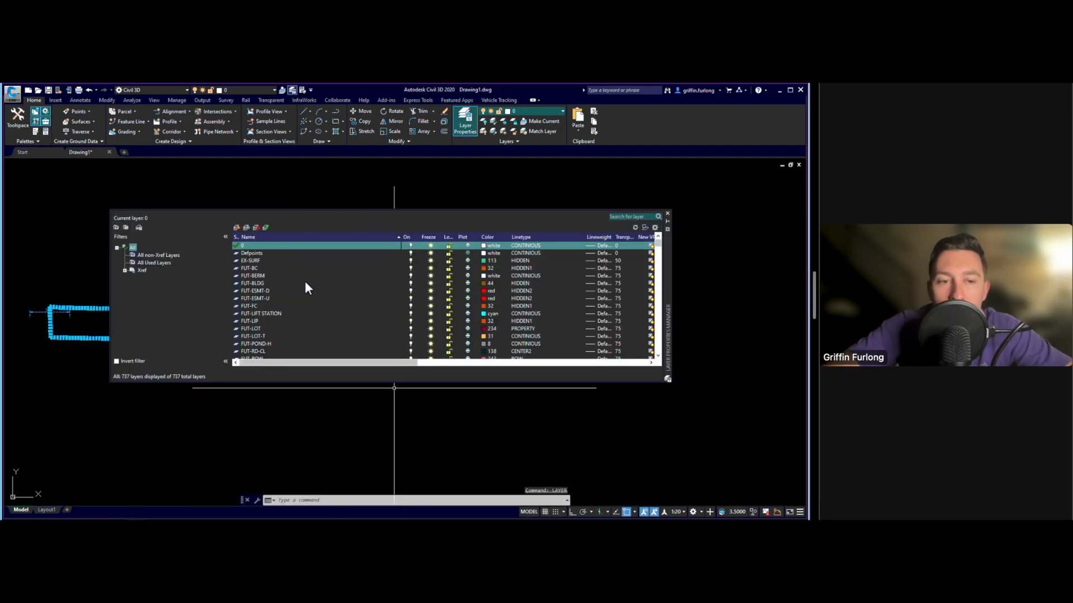
{"action": "left_click_drag", "start_coordinate": [671, 351], "coordinate": [691, 384]}
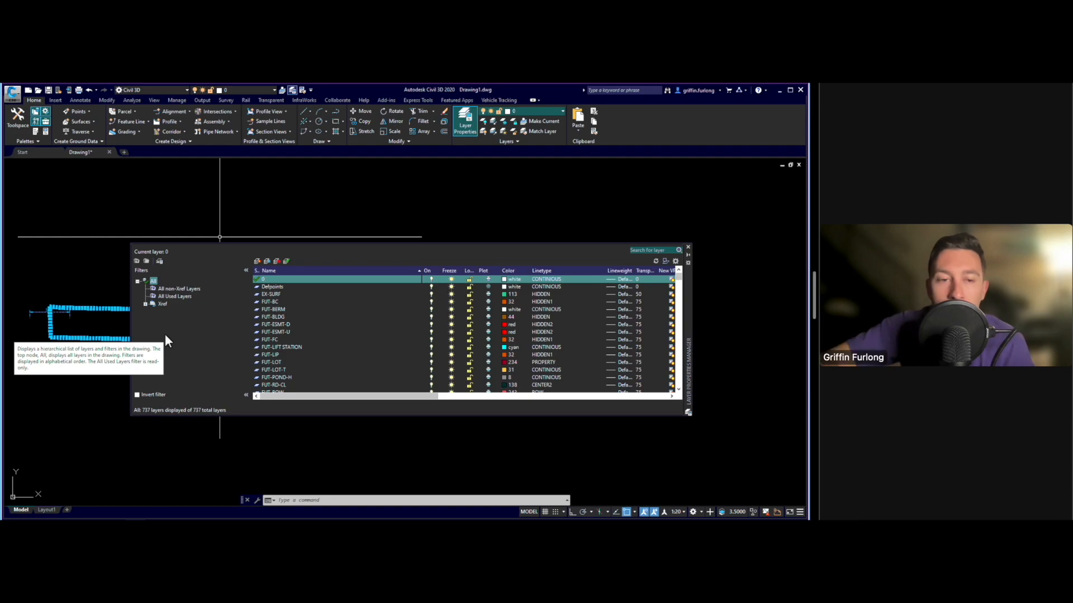
{"action": "left_click", "coordinate": [145, 304]}
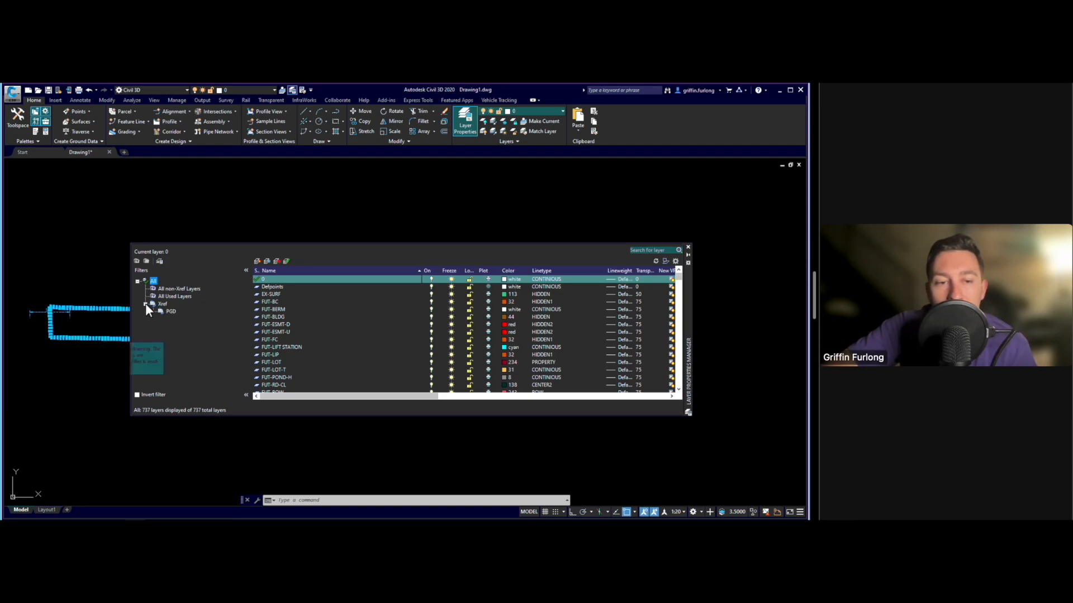
{"action": "left_click", "coordinate": [178, 313]}
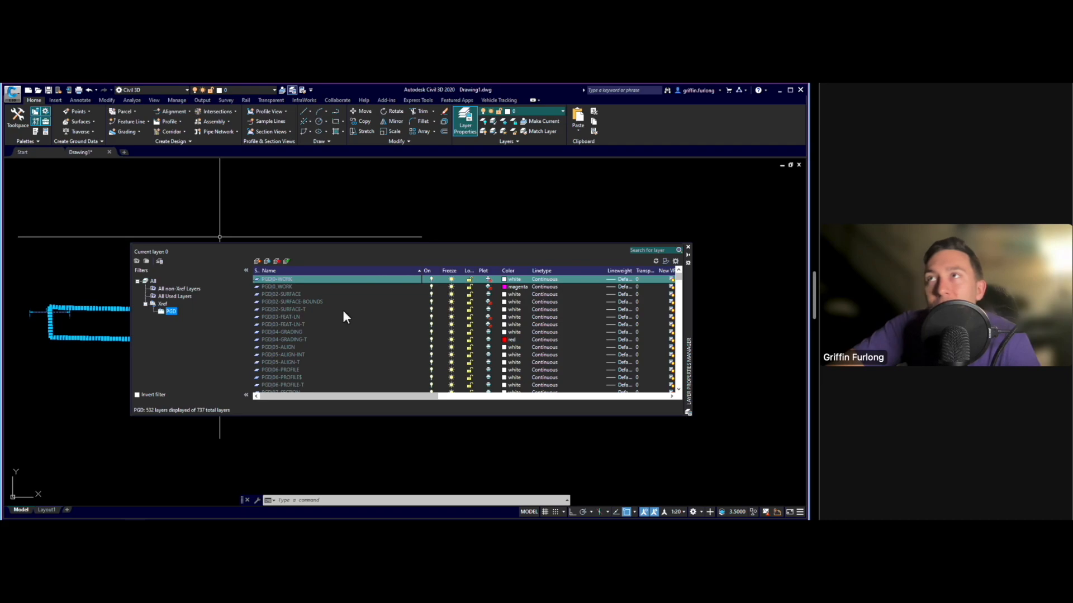
Select the PGD reference to check its layer, move the layer manager clear of the outline, and clear the selection.
{"action": "left_click", "coordinate": [78, 339]}
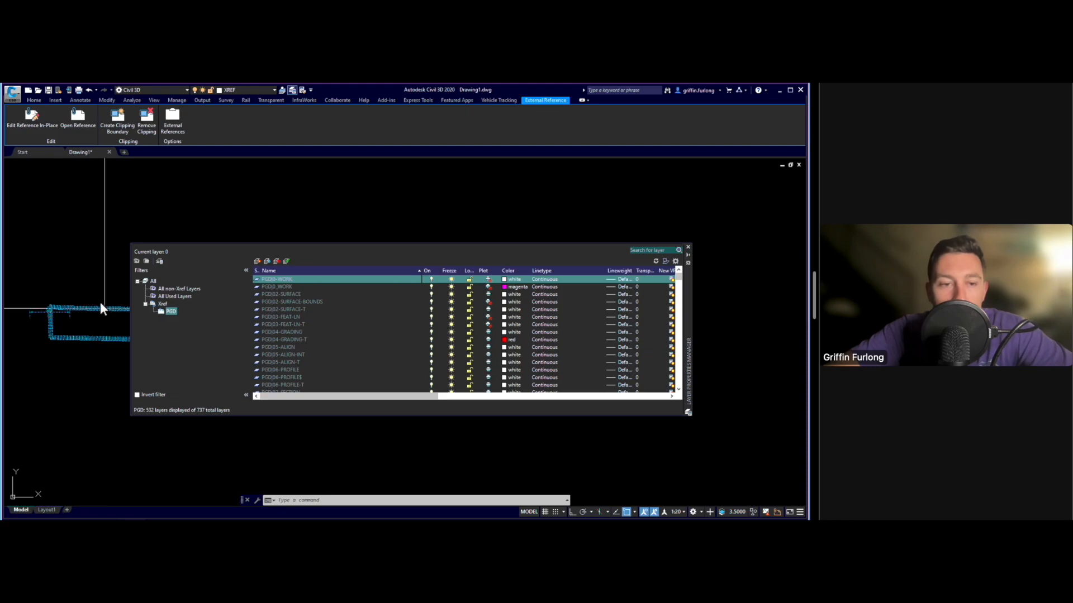
{"action": "left_click_drag", "start_coordinate": [694, 296], "coordinate": [758, 299]}
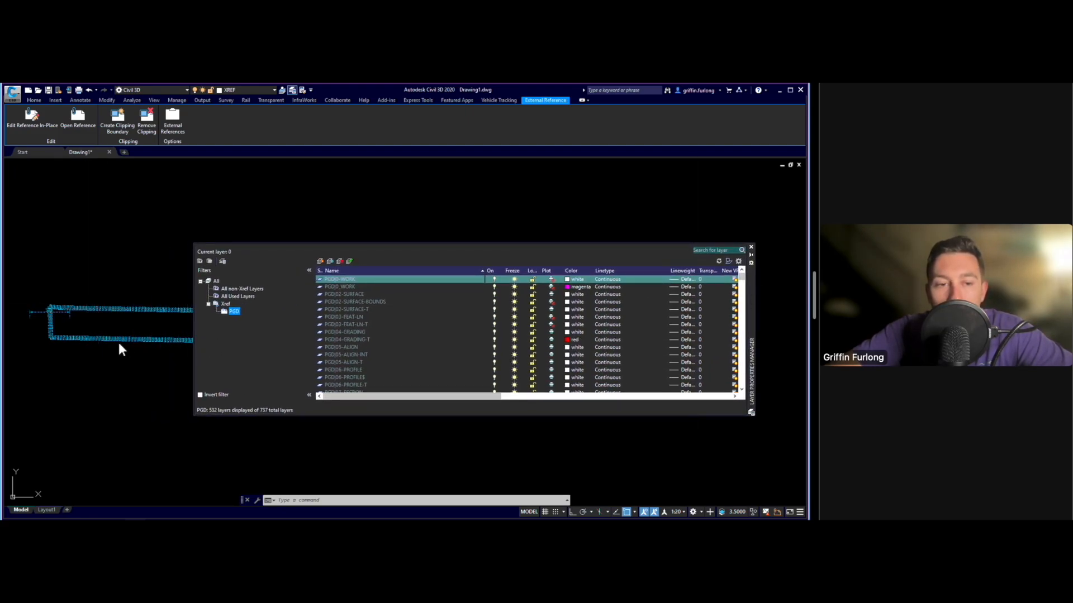
{"action": "key", "text": "Escape"}
{"action": "key", "text": "Escape"}
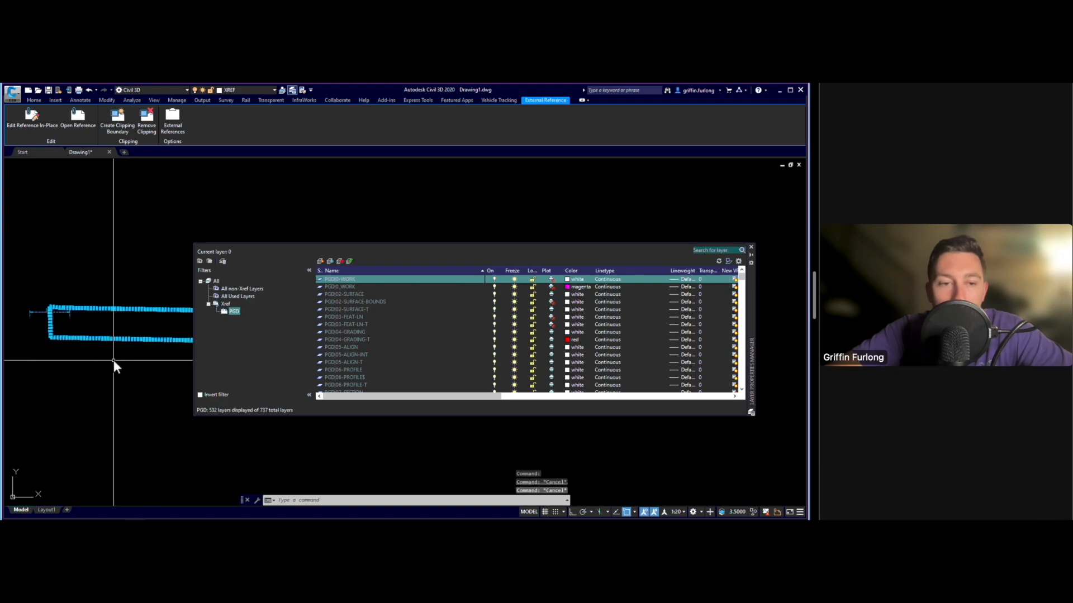
{"action": "key", "text": "Escape"}
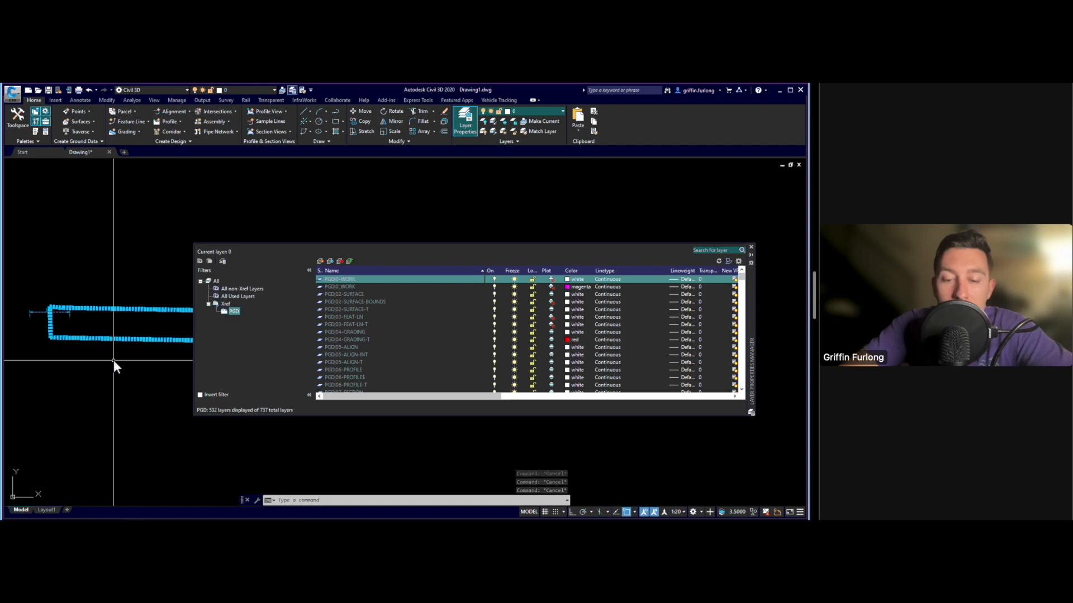
Use XLIST on the blue outline to identify its nested layer within the PGD reference.
{"action": "type", "text": "xl"}
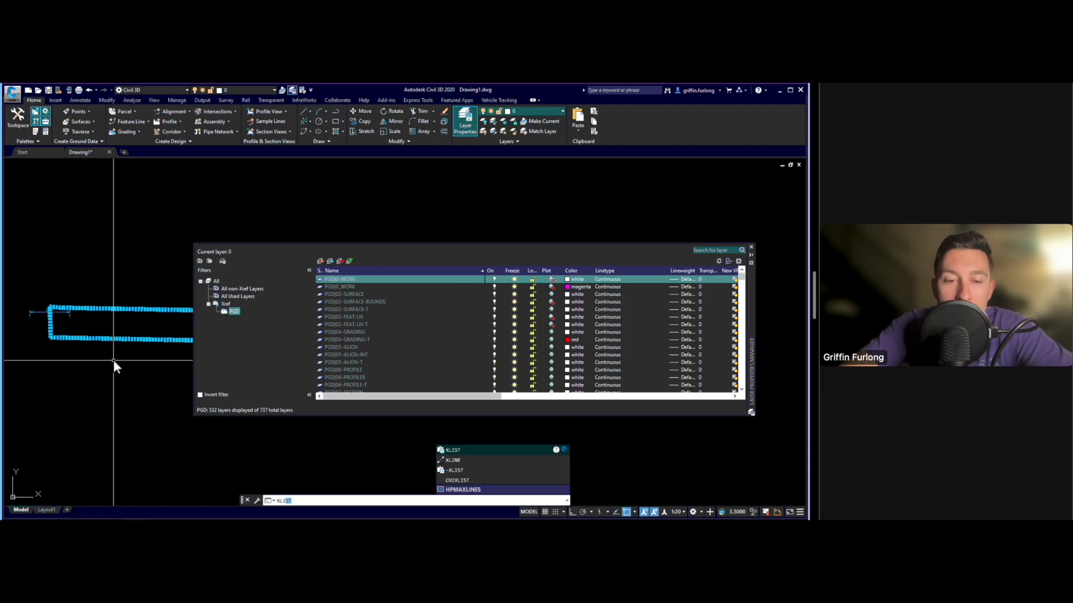
{"action": "key", "text": "Return"}
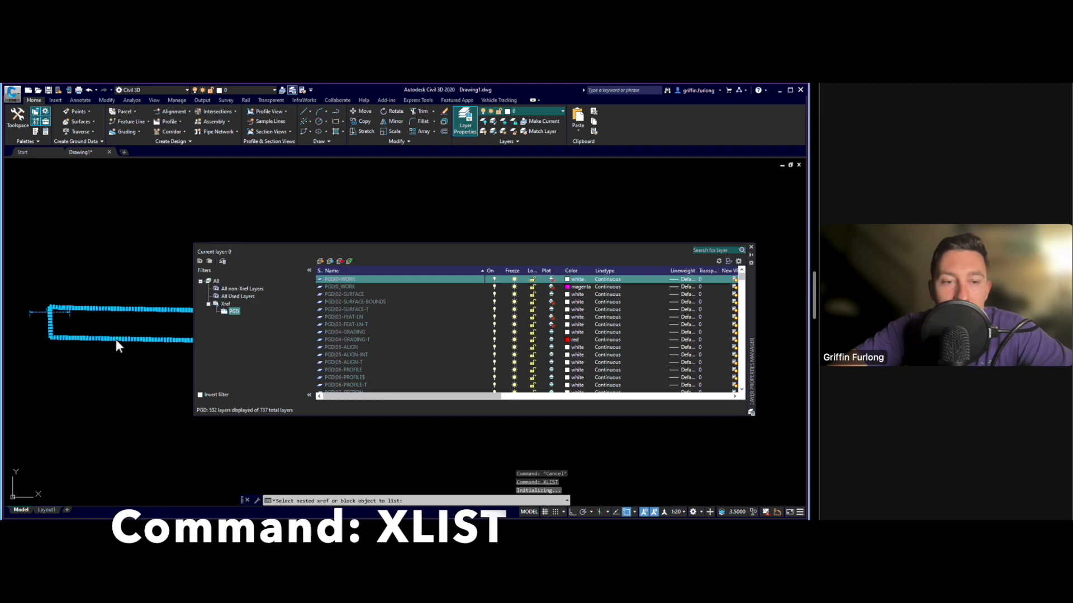
{"action": "left_click", "coordinate": [116, 341]}
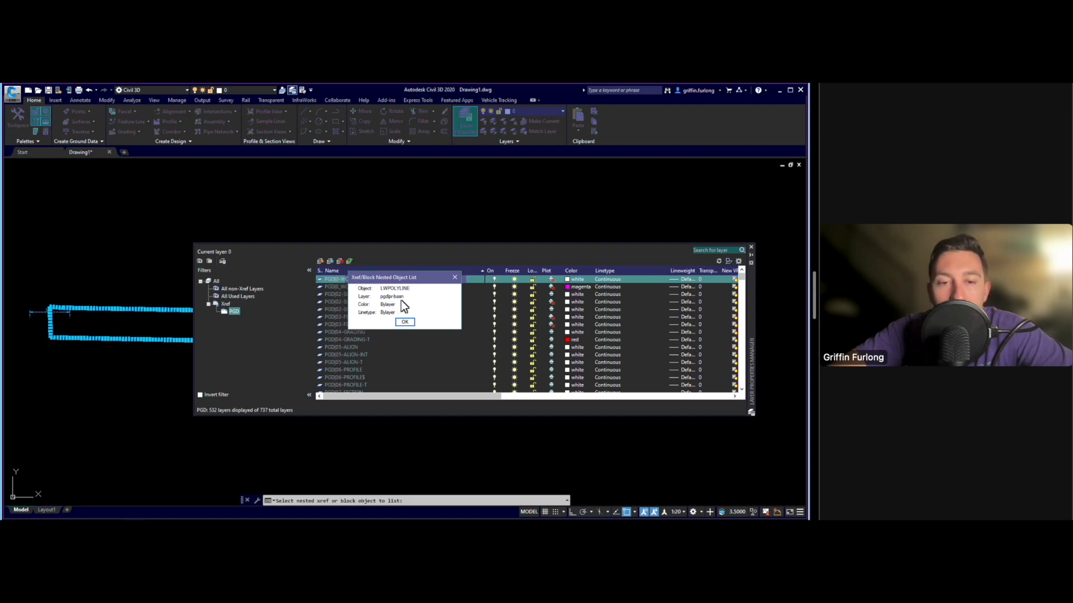
{"action": "left_click", "coordinate": [404, 322]}
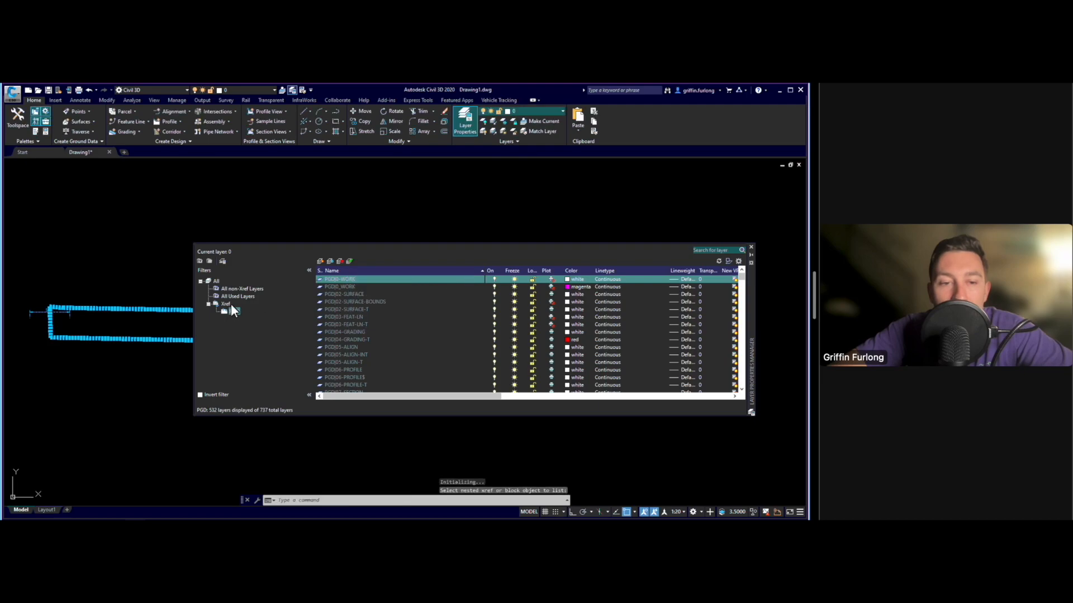
Set the colour of the PGD|PR-BASIN layer to red.
{"action": "scroll", "coordinate": [377, 326], "scroll_direction": "down", "scroll_amount": 20}
{"action": "left_click", "coordinate": [353, 309]}
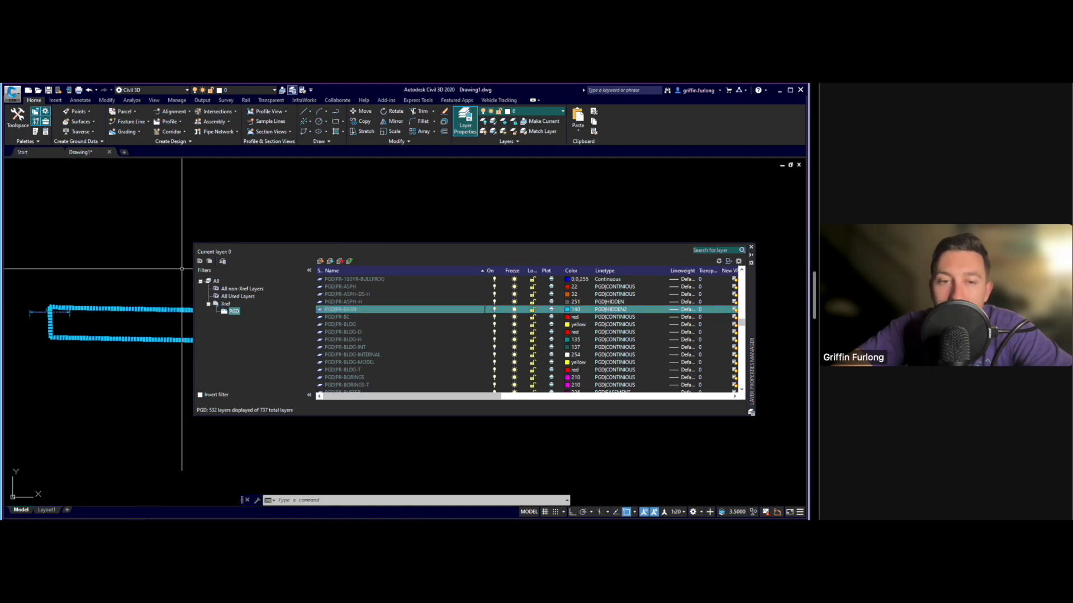
{"action": "left_click", "coordinate": [569, 309]}
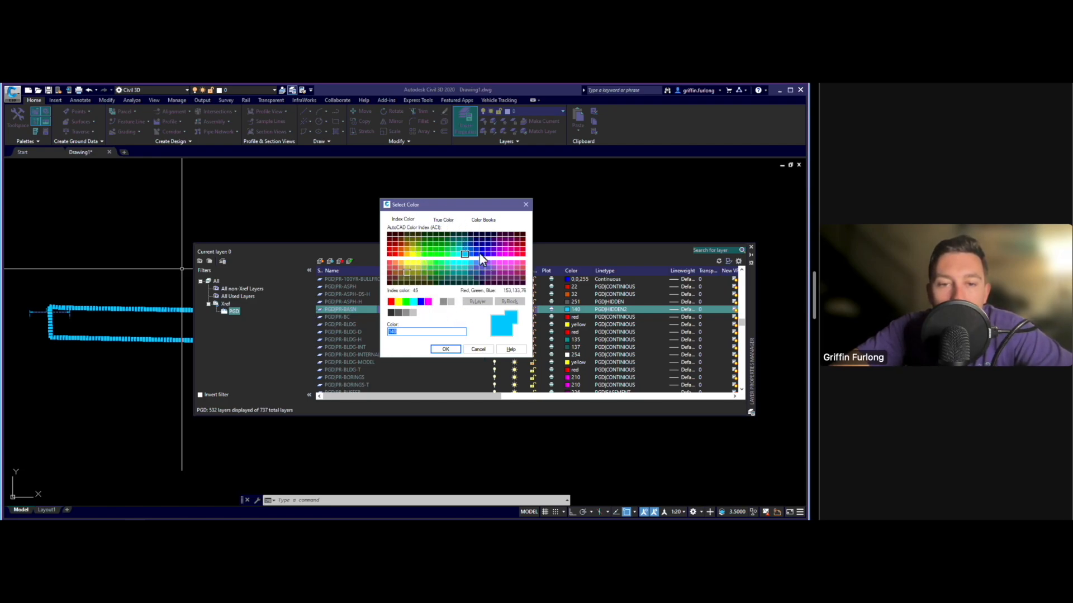
{"action": "left_click", "coordinate": [392, 302]}
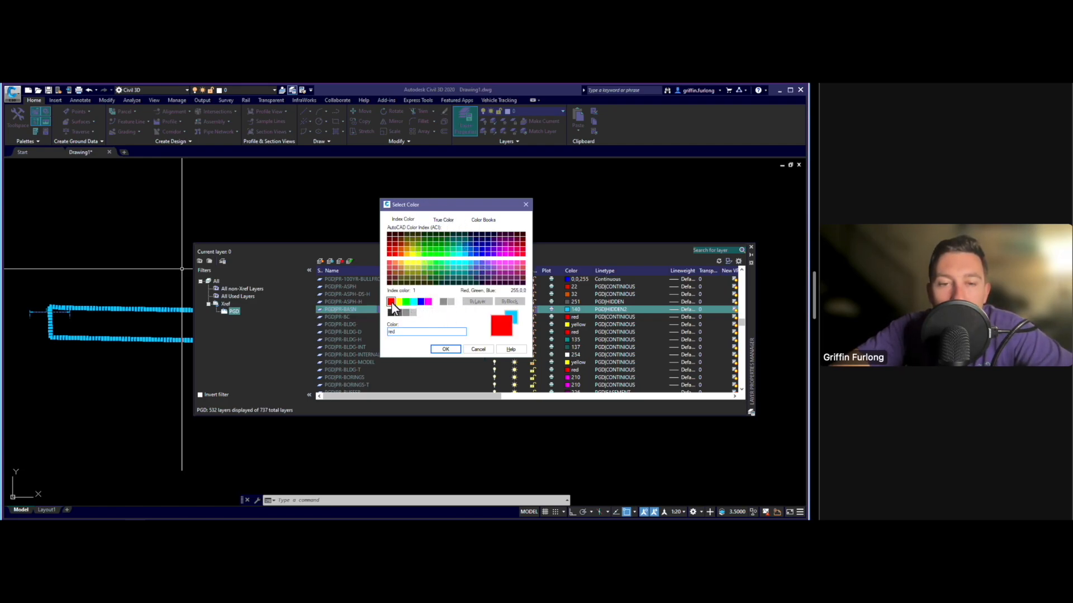
{"action": "left_click", "coordinate": [444, 348]}
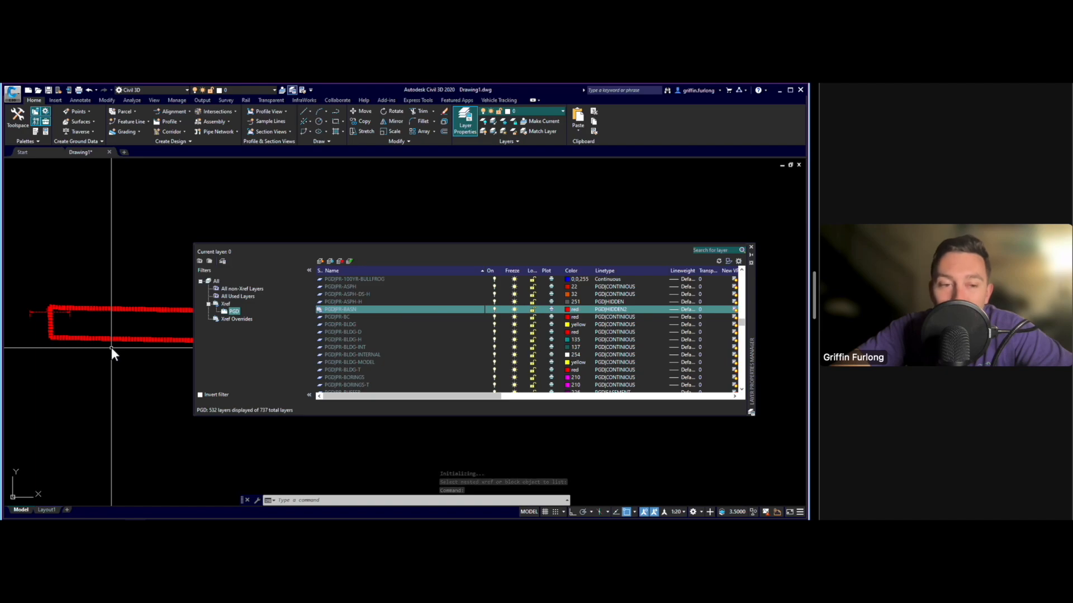
Set the linetype of the PGD|PR-BASIN layer to Continuous.
{"action": "mouse_move", "coordinate": [123, 339]}
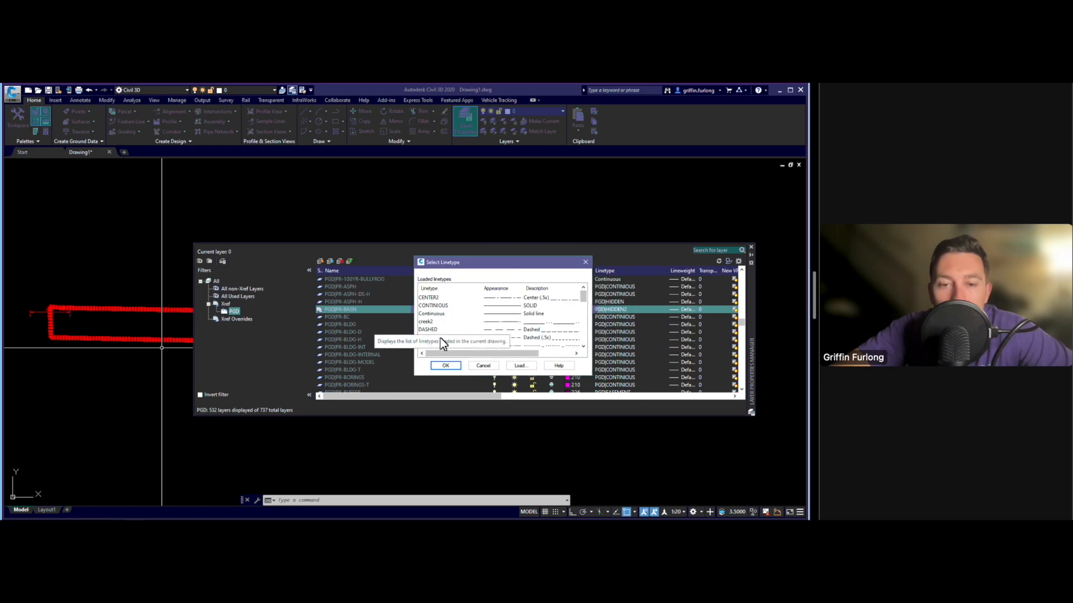
{"action": "left_click", "coordinate": [449, 314]}
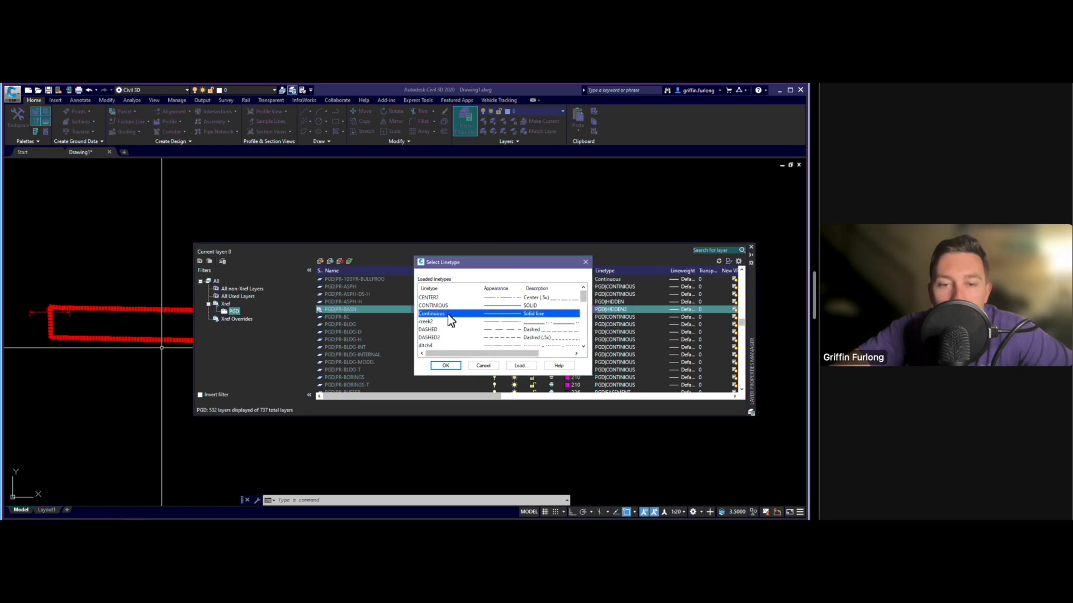
{"action": "left_click", "coordinate": [456, 366]}
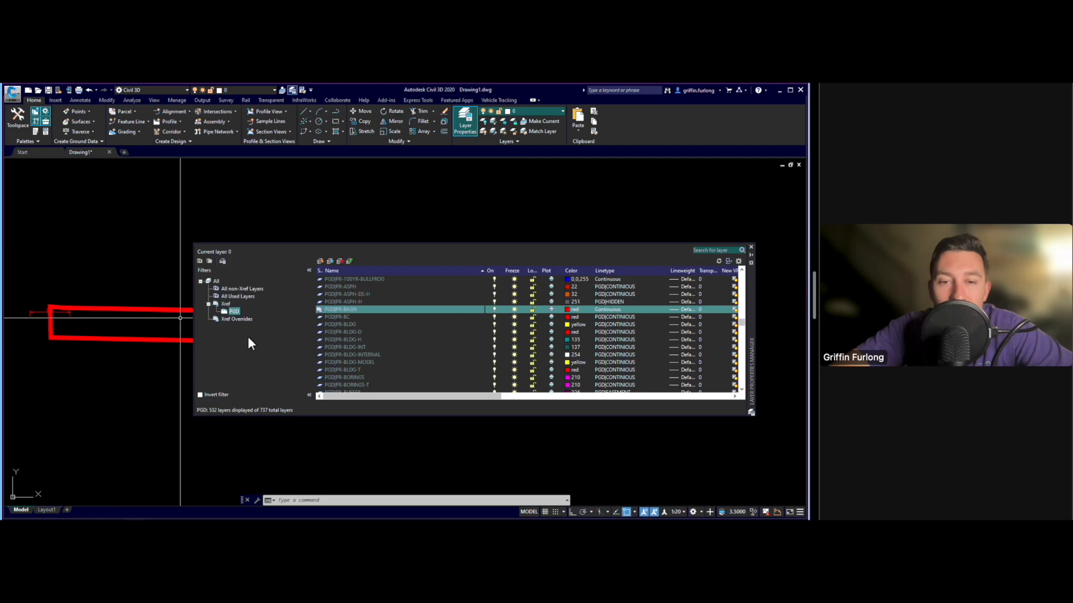
Show only the non-xref layers and create a new layer named PR-ROAD.
{"action": "left_click", "coordinate": [242, 288]}
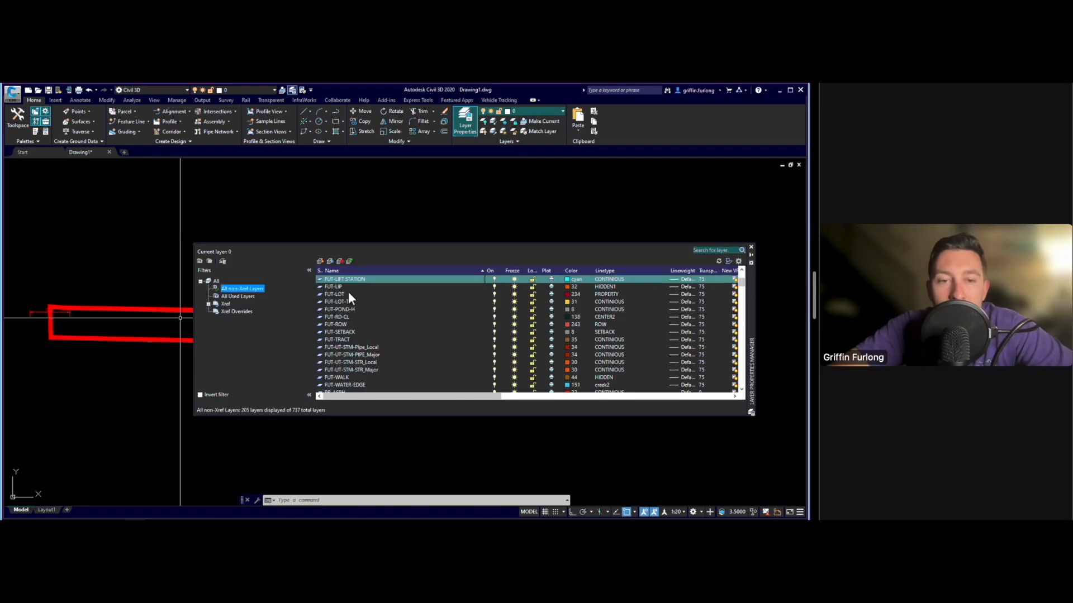
{"action": "left_click", "coordinate": [319, 259]}
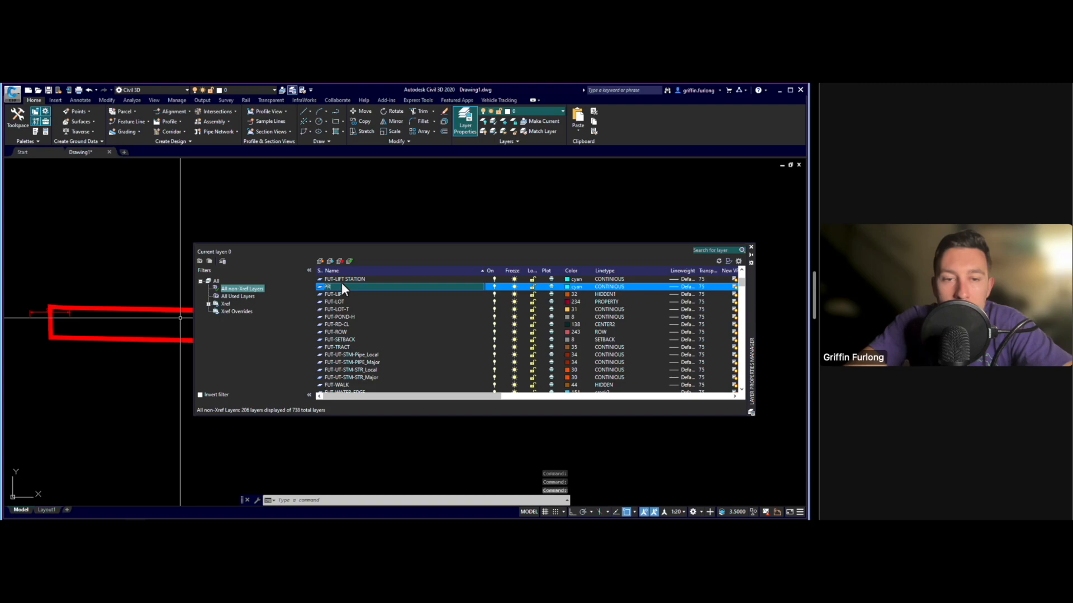
{"action": "type", "text": "PR-ROAD"}
{"action": "key", "text": "Return"}
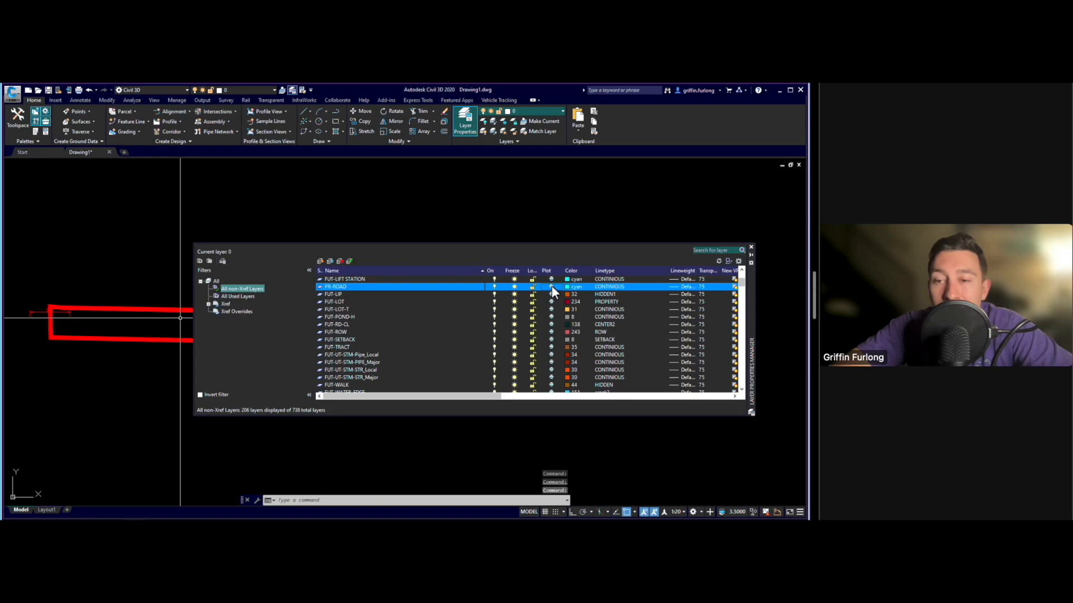
Rename the new PR-ROAD layer to Z_WORKING and make it the current layer.
{"action": "left_click", "coordinate": [350, 289]}
{"action": "type", "text": "Z_"}
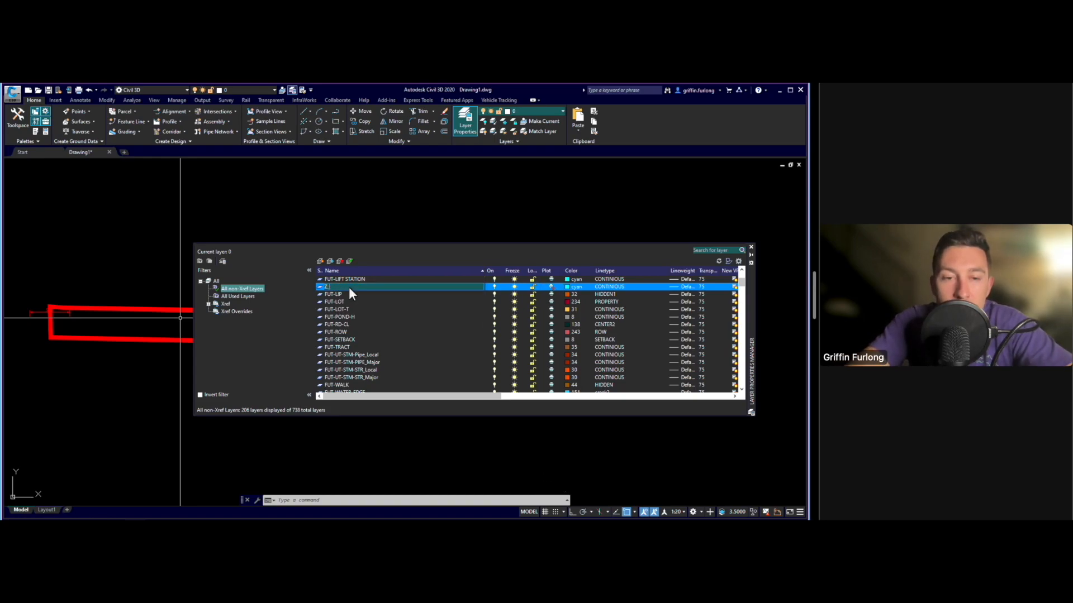
{"action": "type", "text": "WORKING"}
{"action": "key", "text": "Return"}
{"action": "double_click", "coordinate": [354, 287]}
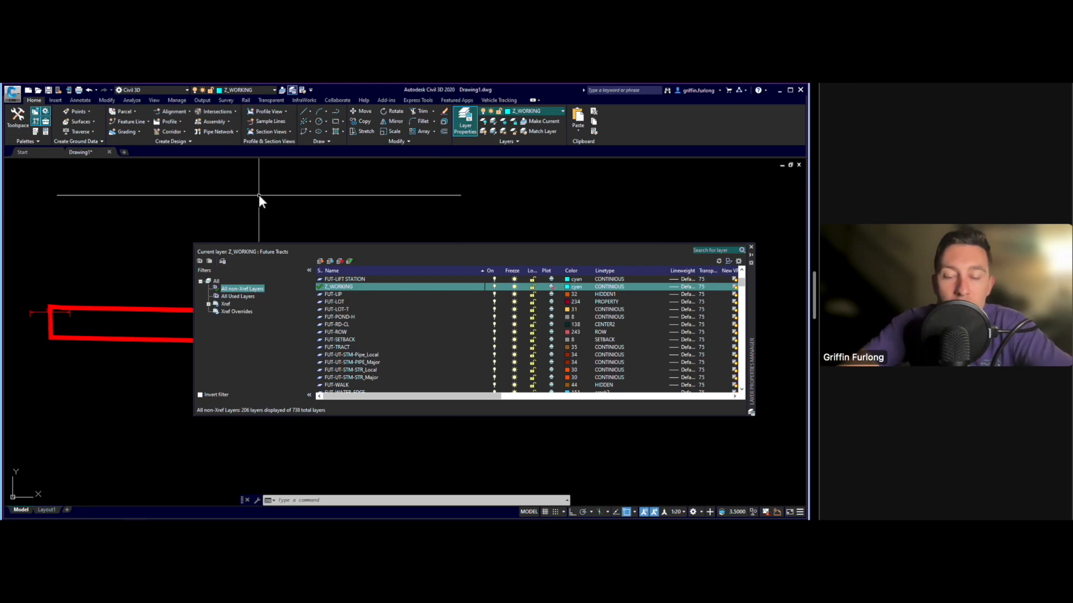
Draw an open three-segment zigzag polyline on the Z_WORKING layer above the red outline.
{"action": "type", "text": "pl"}
{"action": "key", "text": "Return"}
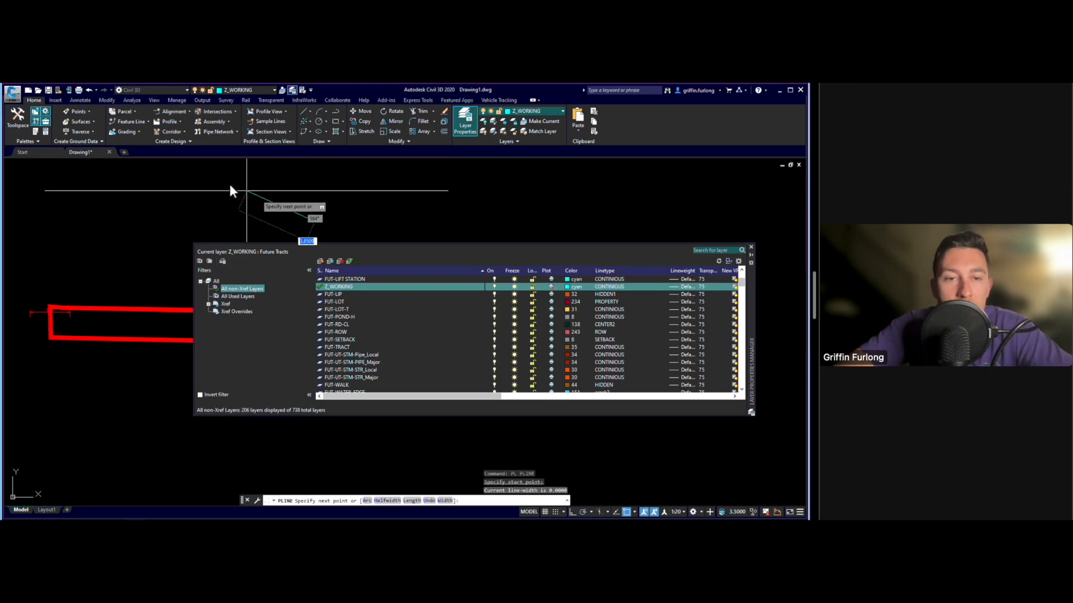
{"action": "left_click", "coordinate": [229, 184]}
{"action": "left_click", "coordinate": [160, 227]}
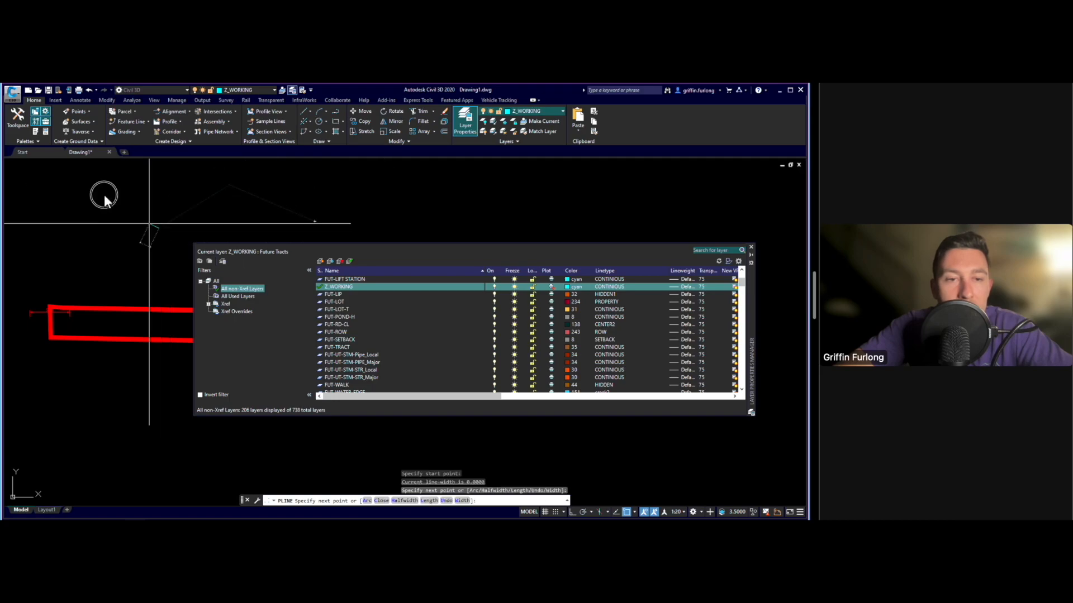
{"action": "left_click", "coordinate": [104, 194]}
{"action": "key", "text": "Escape"}
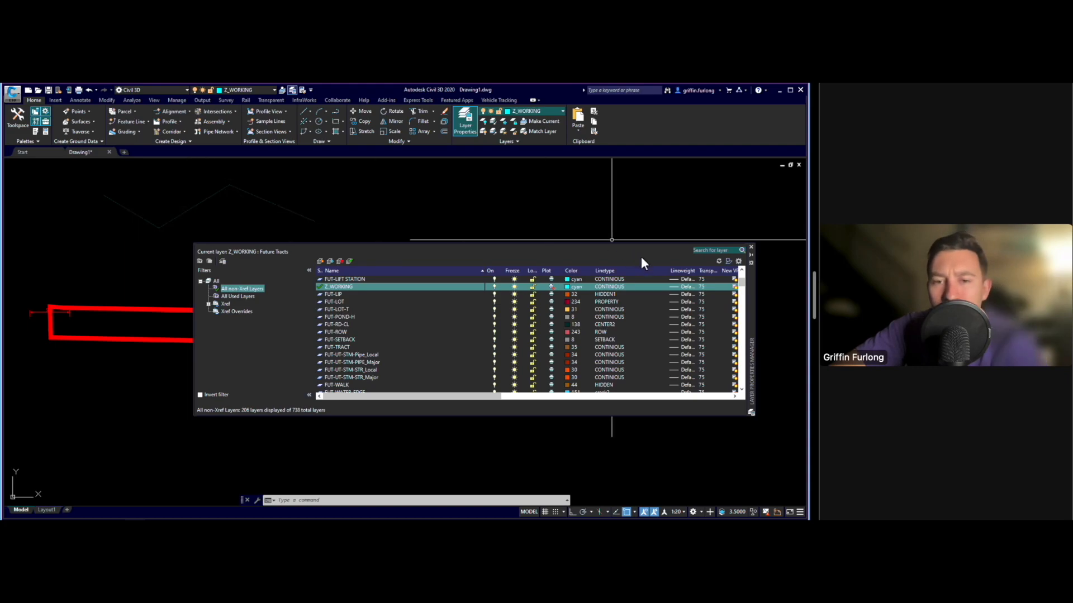
Set the transparency of the Z_WORKING layer to 0 and close the layer manager.
{"action": "left_click", "coordinate": [704, 286]}
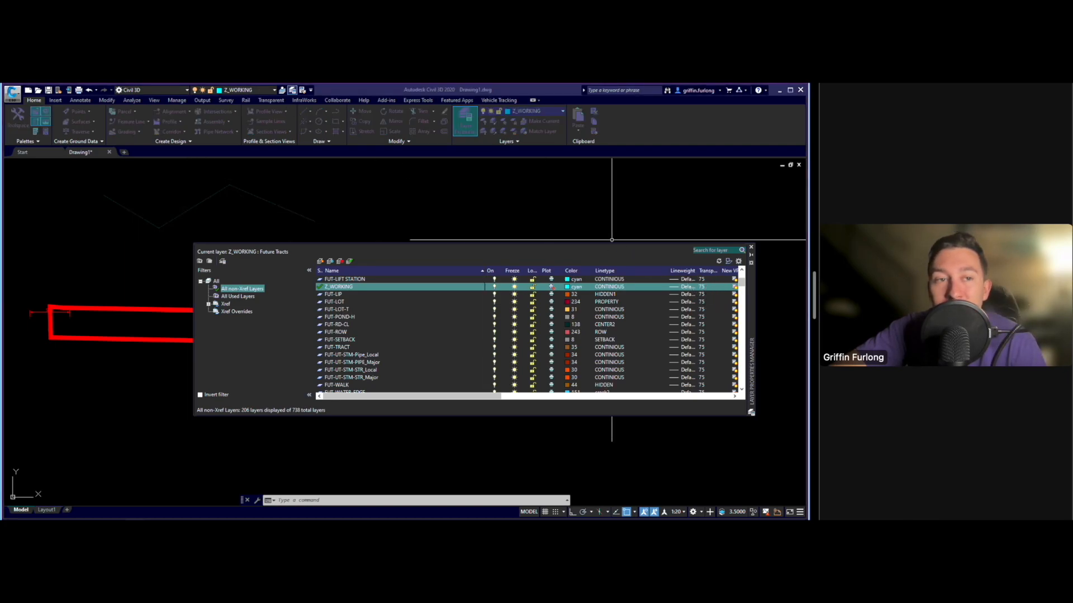
{"action": "type", "text": "0"}
{"action": "left_click", "coordinate": [417, 360]}
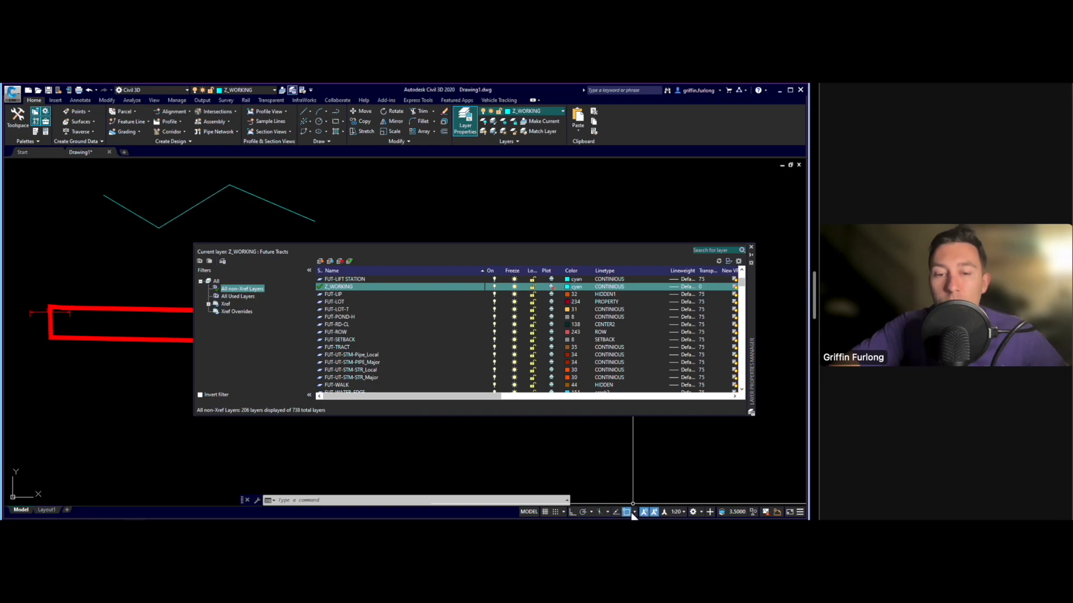
{"action": "left_click", "coordinate": [751, 247]}
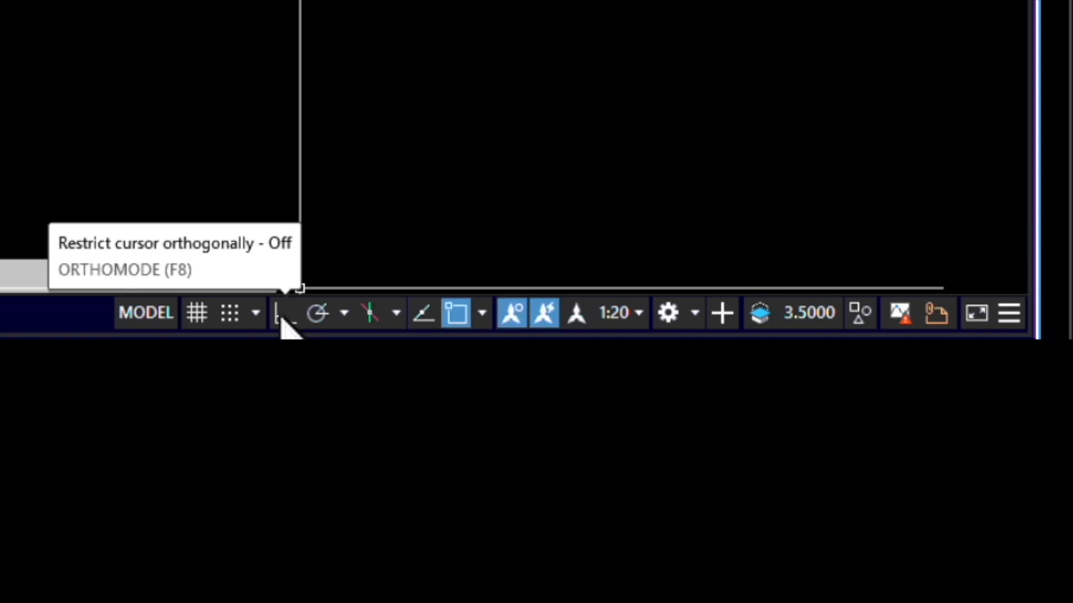
Toggle ortho mode on and off, leaving it switched on.
{"action": "left_click", "coordinate": [281, 315]}
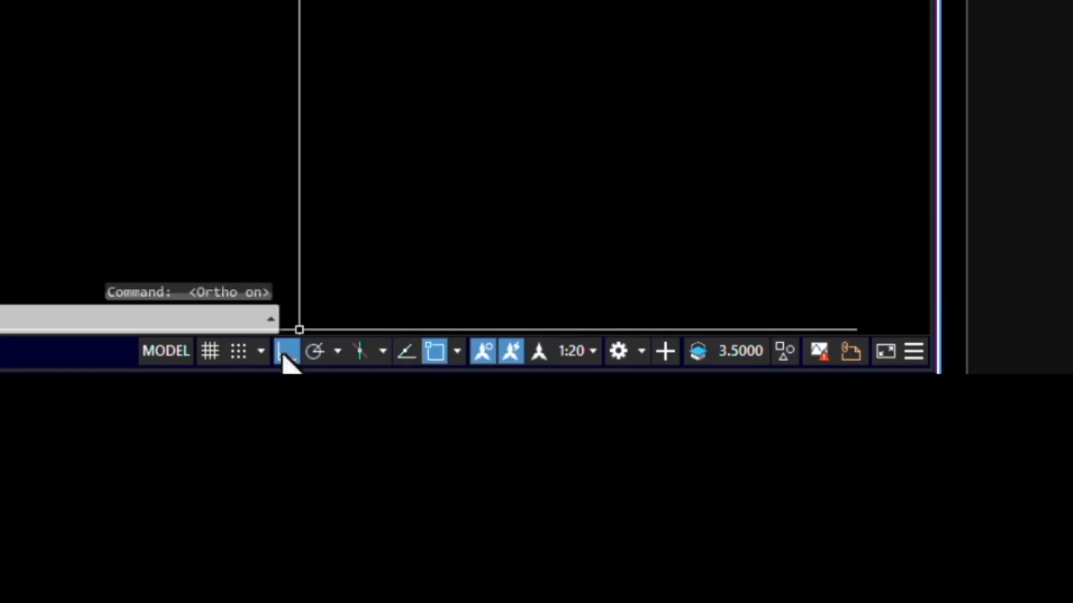
{"action": "left_click", "coordinate": [286, 350]}
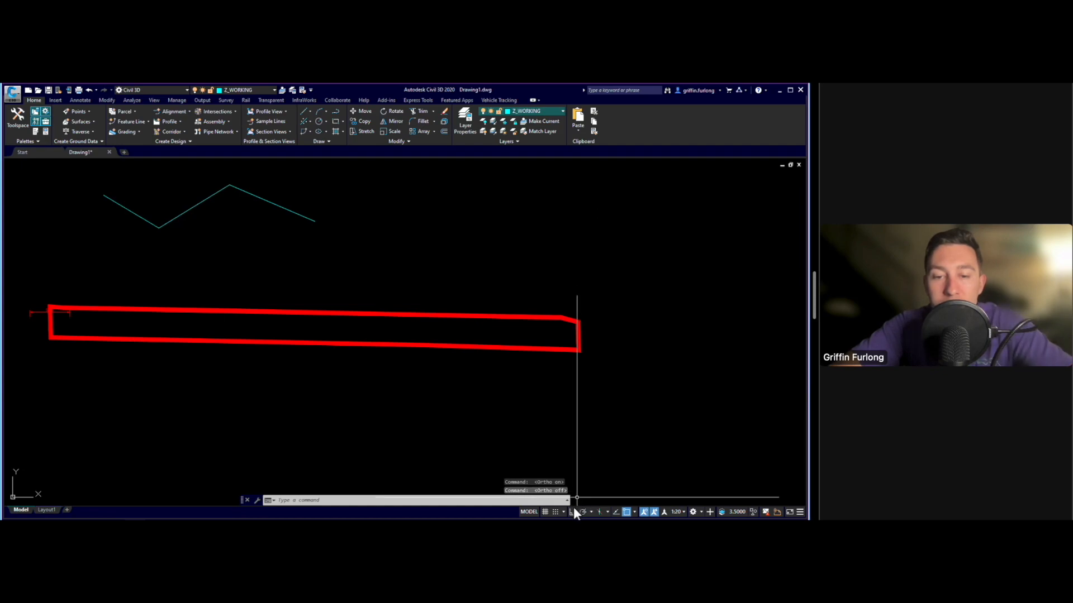
{"action": "left_click", "coordinate": [281, 351]}
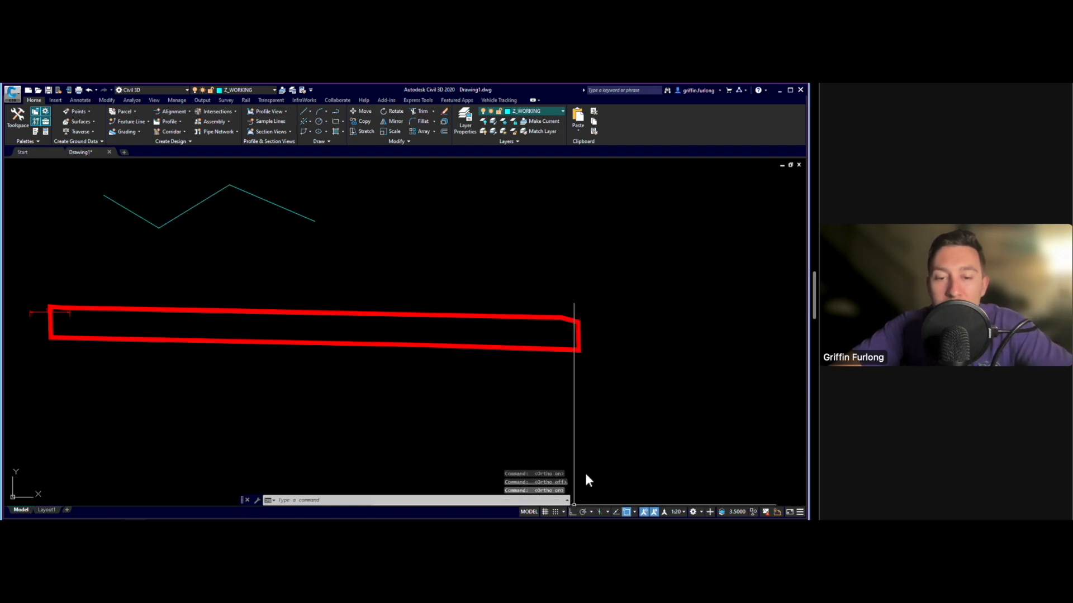
Draw a polyline with a horizontal segment below the red outline and a vertical segment running up across its right part.
{"action": "type", "text": "pl"}
{"action": "key", "text": "Return"}
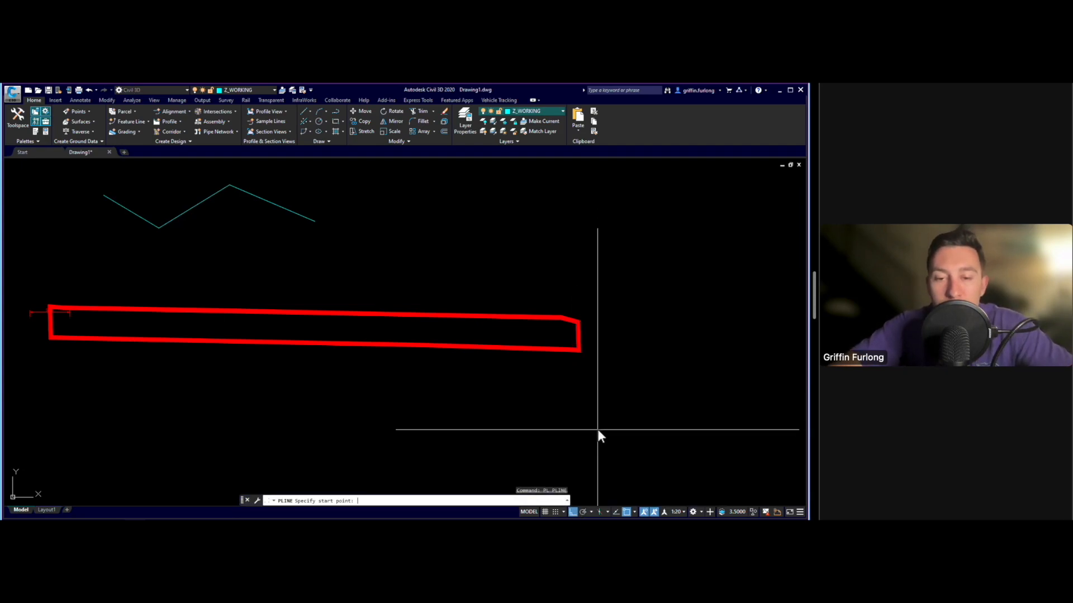
{"action": "left_click", "coordinate": [648, 441]}
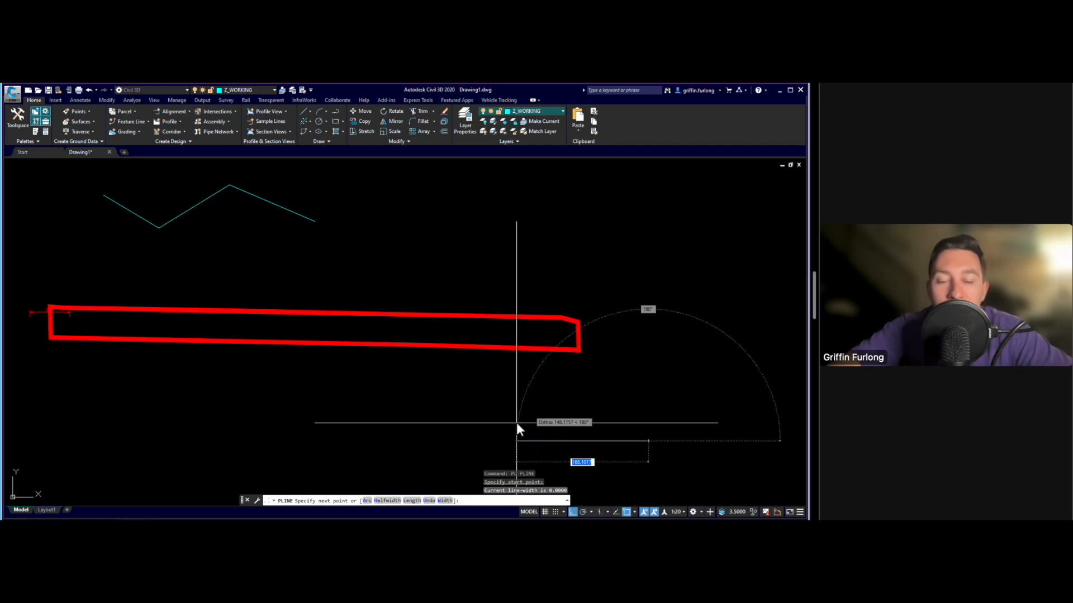
{"action": "left_click", "coordinate": [503, 427]}
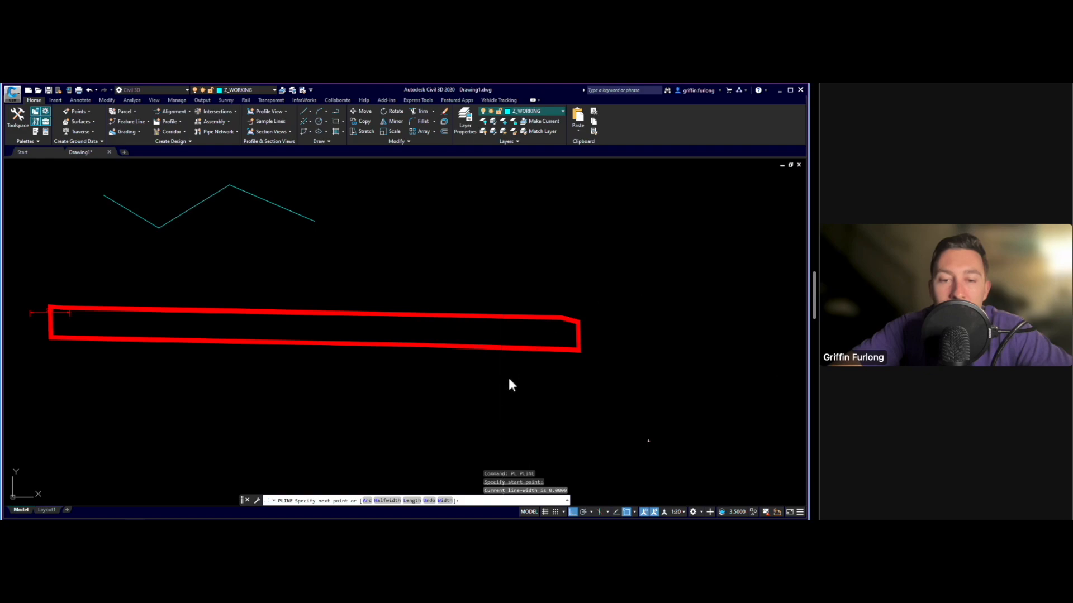
{"action": "left_click", "coordinate": [547, 267]}
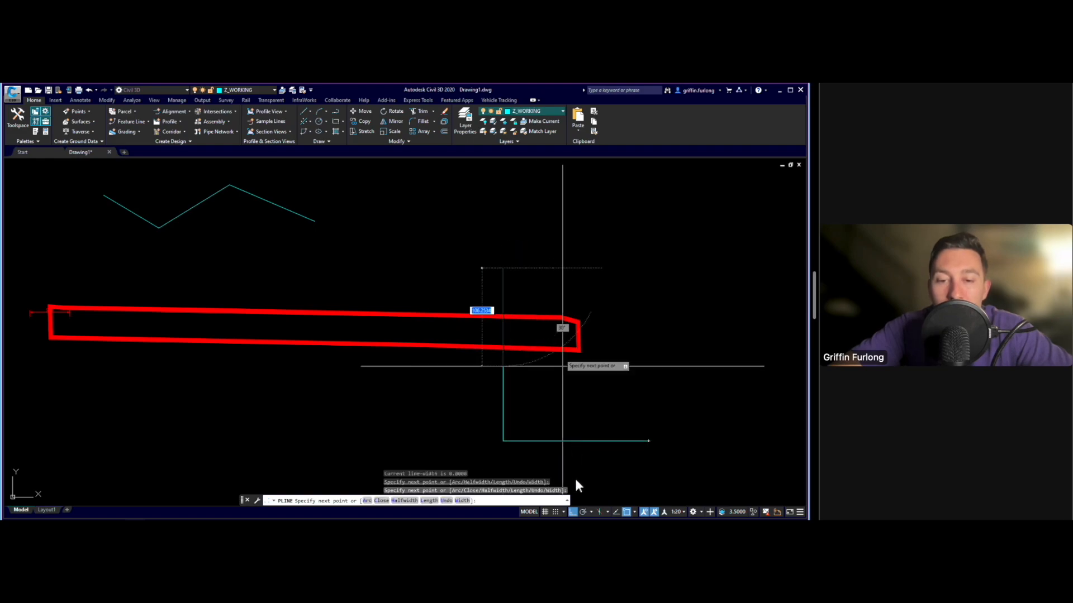
Turn ortho off and finish the polyline with a slanted segment rising to the right.
{"action": "left_click", "coordinate": [573, 512]}
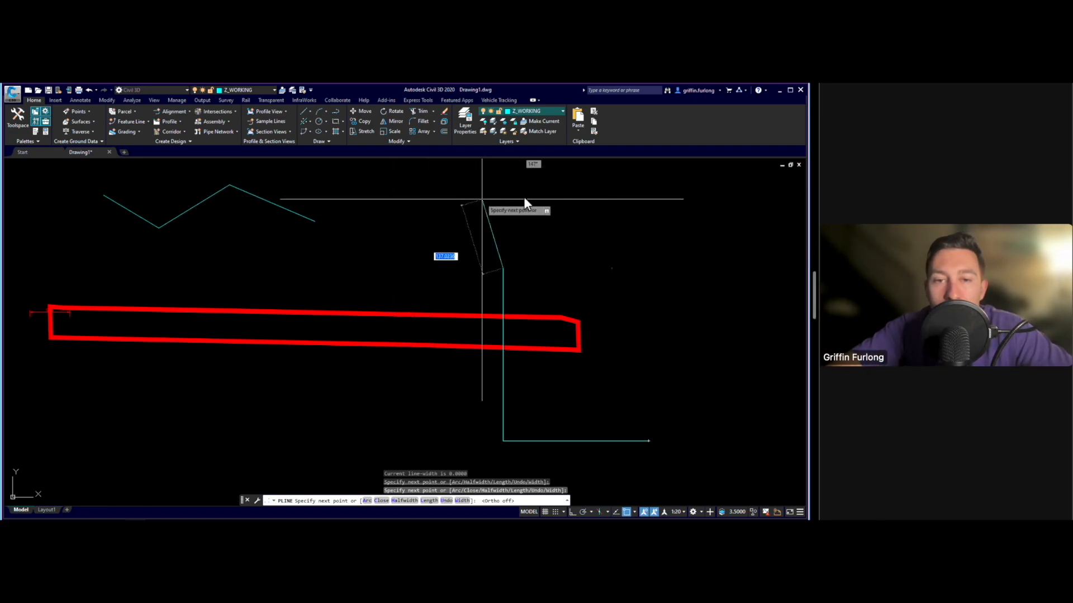
{"action": "left_click", "coordinate": [604, 220]}
{"action": "key", "text": "Escape"}
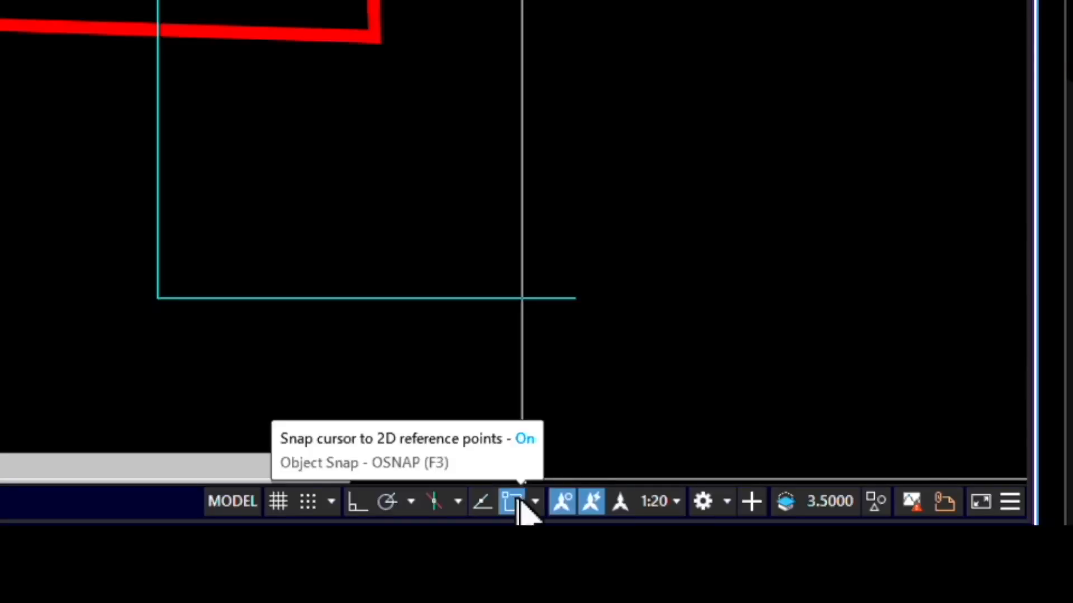
Review the available object snap modes, then turn object snap off.
{"action": "left_click", "coordinate": [535, 501]}
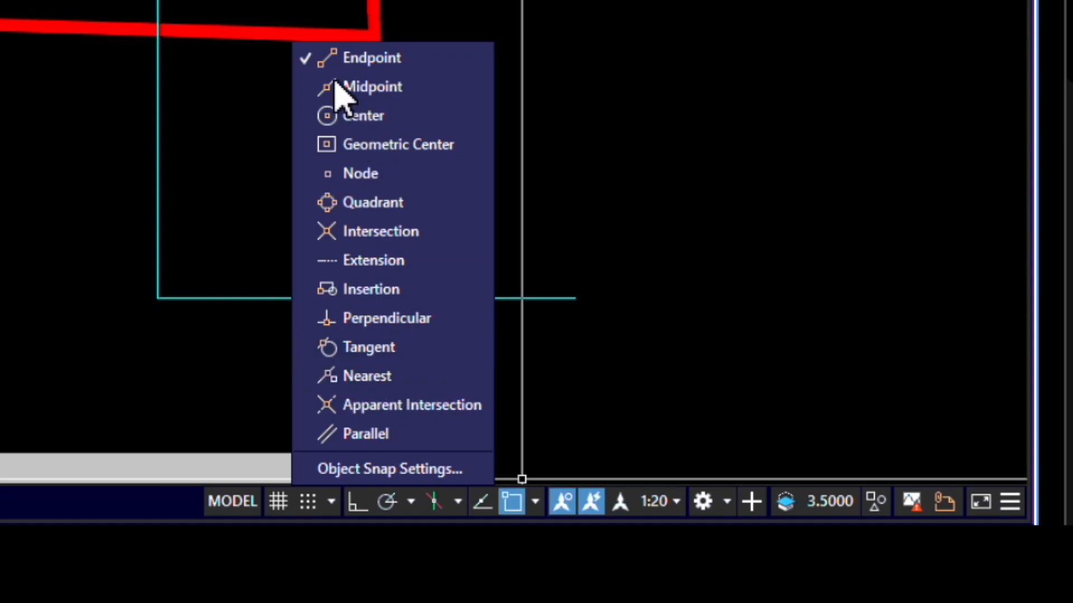
{"action": "left_click", "coordinate": [626, 3]}
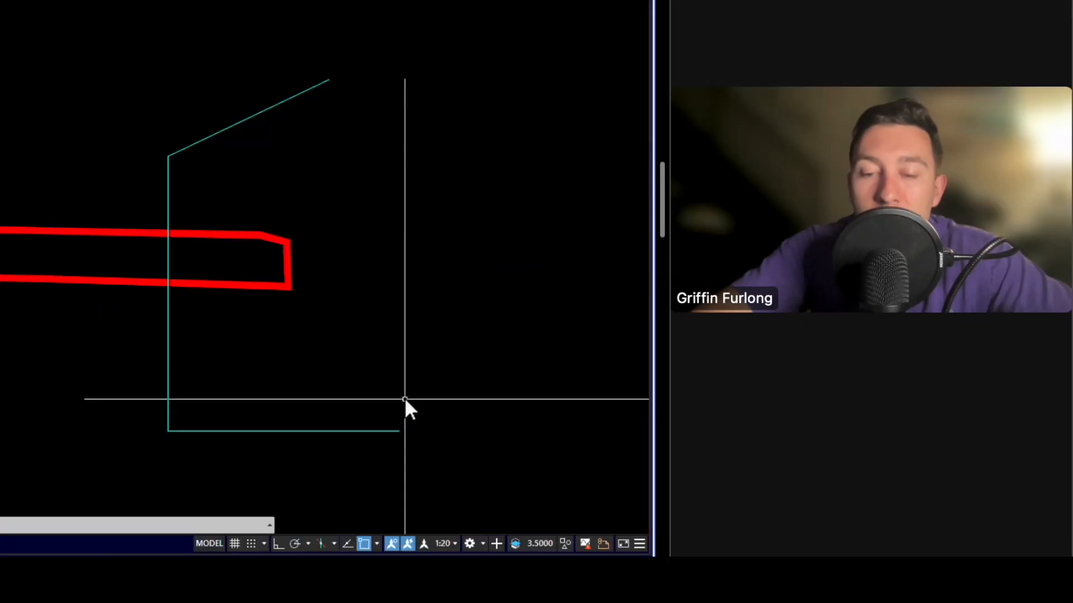
{"action": "type", "text": "pl"}
{"action": "key", "text": "Return"}
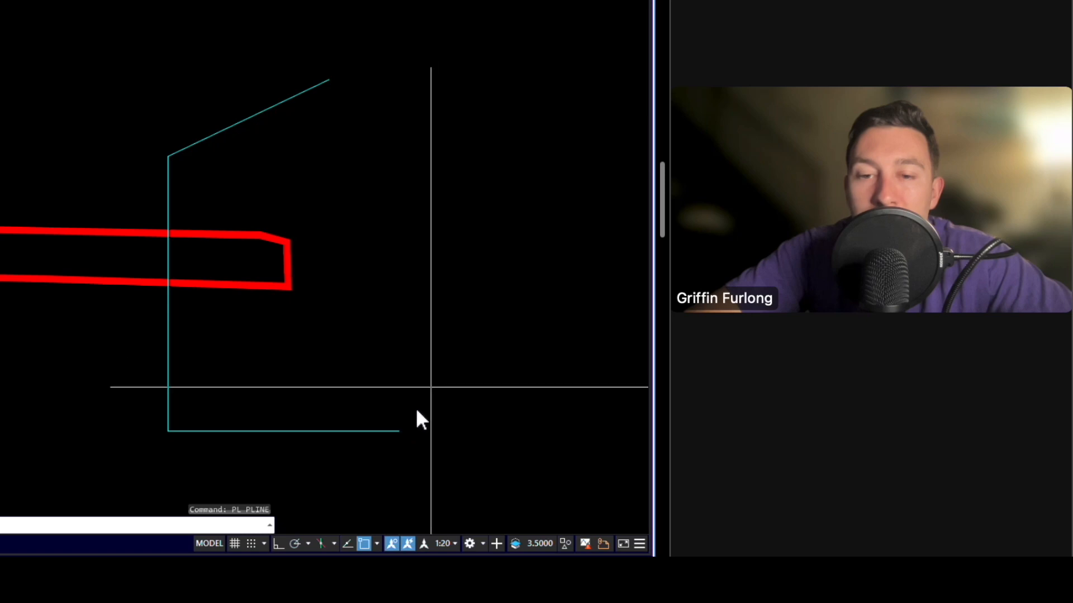
{"action": "left_click", "coordinate": [365, 545]}
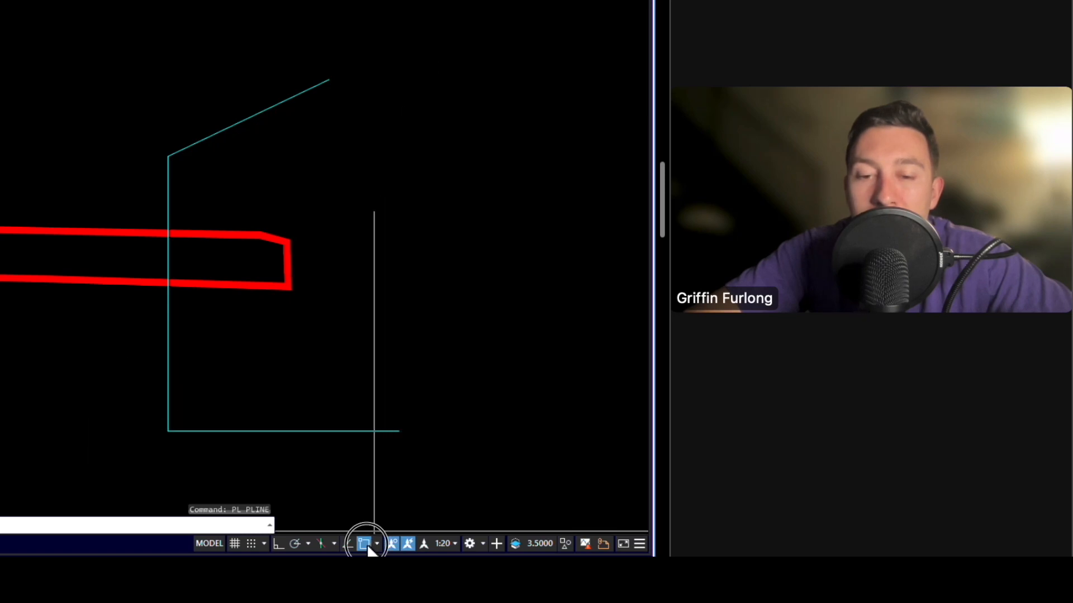
Draw a two-segment polyline without snapping, starting by eye at the free end of the horizontal segment.
{"action": "type", "text": "pl"}
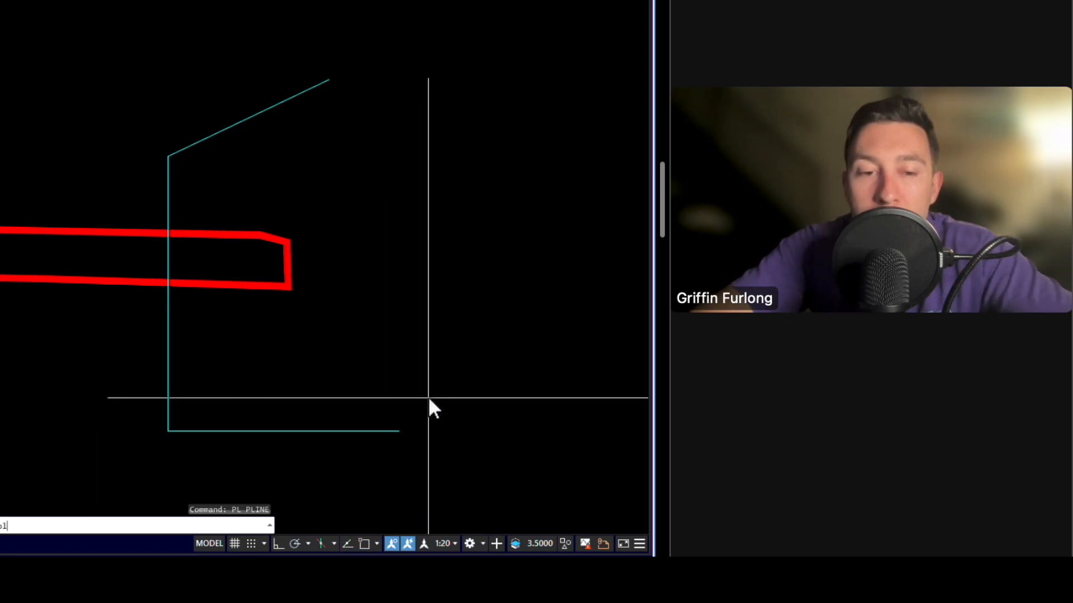
{"action": "key", "text": "Return"}
{"action": "key", "text": "Escape"}
{"action": "key", "text": "Escape"}
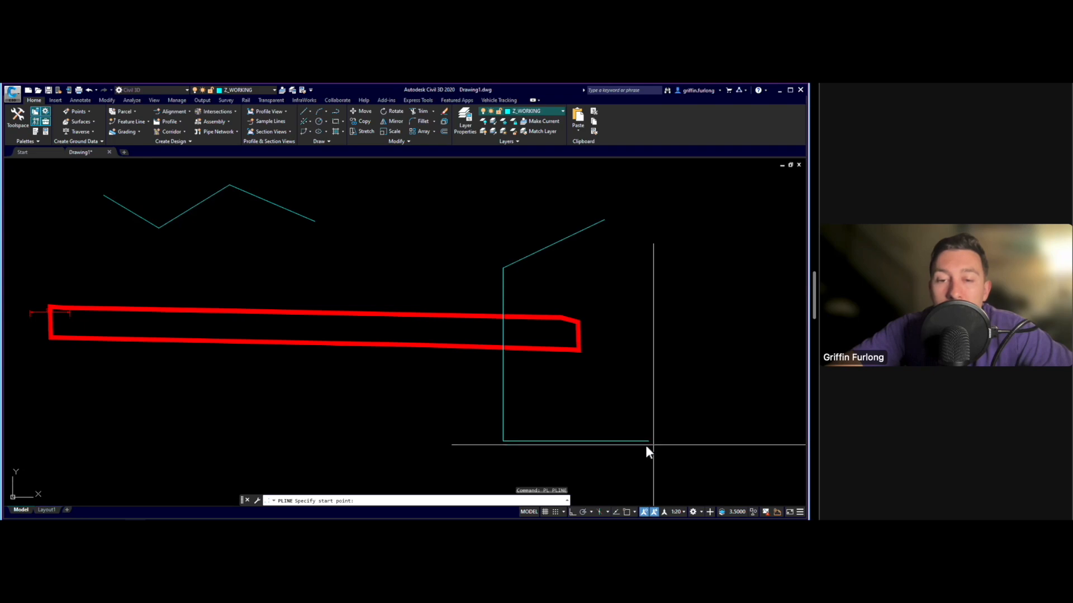
{"action": "left_click", "coordinate": [648, 441]}
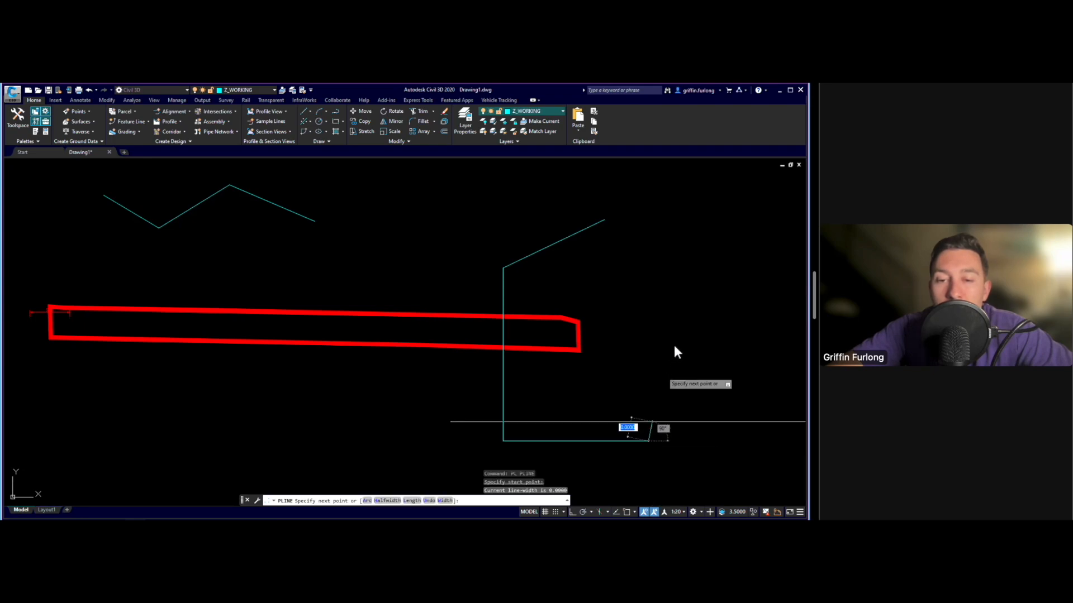
{"action": "left_click", "coordinate": [676, 337]}
{"action": "left_click", "coordinate": [636, 312]}
{"action": "key", "text": "Escape"}
Examine the junction between the new polyline and the free end of the horizontal segment at high magnification.
{"action": "scroll", "coordinate": [652, 455], "scroll_direction": "up", "scroll_amount": 6}
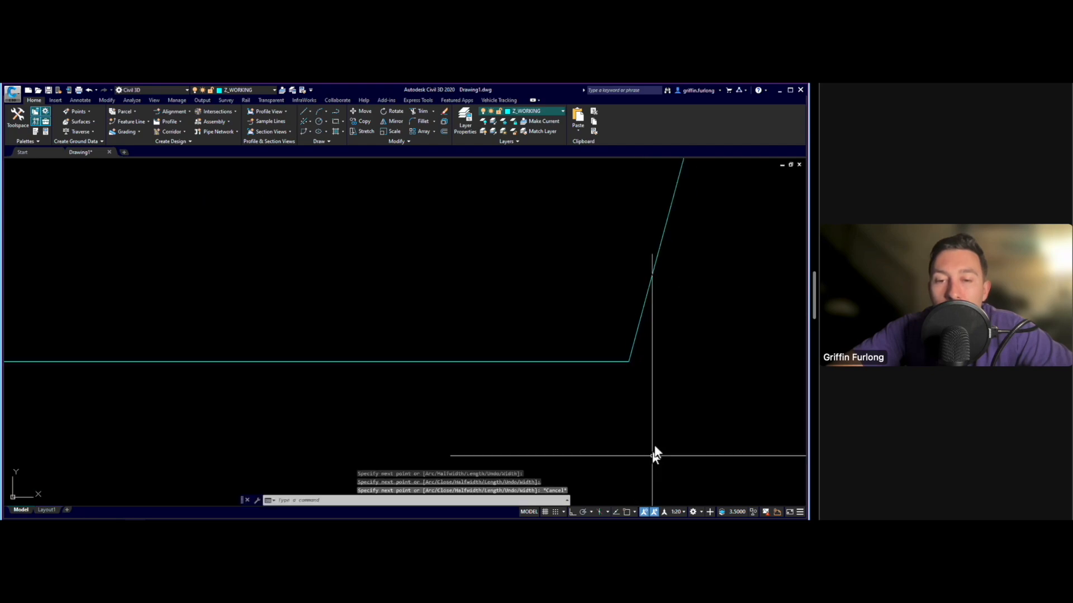
{"action": "scroll", "coordinate": [634, 341], "scroll_direction": "up", "scroll_amount": 5}
{"action": "scroll", "coordinate": [633, 338], "scroll_direction": "up", "scroll_amount": 1}
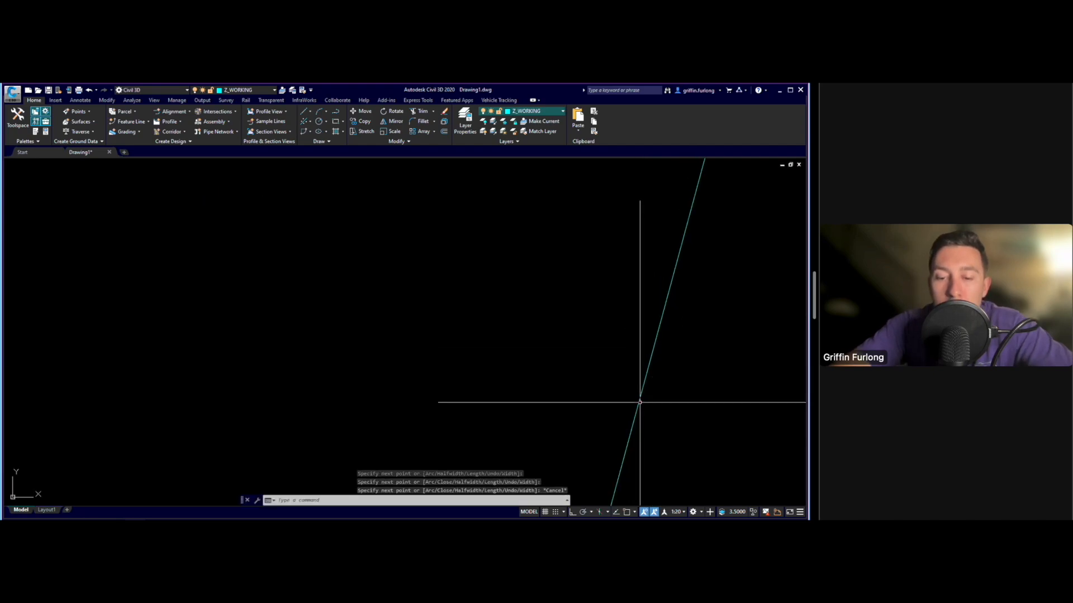
{"action": "type", "text": "pan"}
{"action": "key", "text": "Return"}
{"action": "left_click_drag", "start_coordinate": [673, 448], "coordinate": [661, 262]}
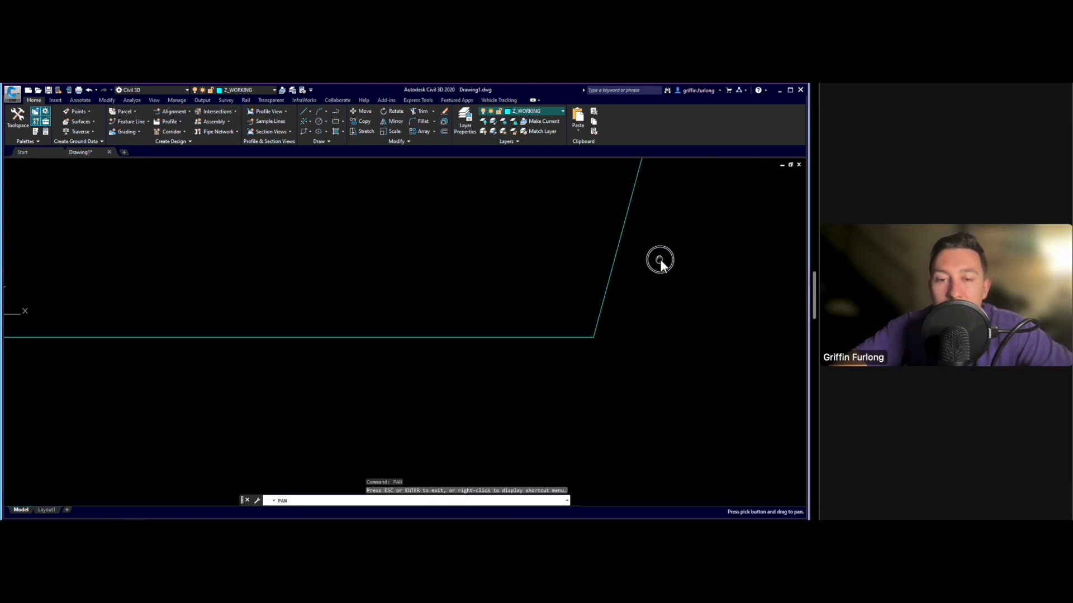
{"action": "scroll", "coordinate": [592, 339], "scroll_direction": "up", "scroll_amount": 5}
{"action": "scroll", "coordinate": [634, 317], "scroll_direction": "up", "scroll_amount": 4}
{"action": "left_click_drag", "start_coordinate": [668, 251], "coordinate": [669, 353]}
{"action": "scroll", "coordinate": [493, 288], "scroll_direction": "up", "scroll_amount": 5}
{"action": "scroll", "coordinate": [615, 296], "scroll_direction": "up", "scroll_amount": 3}
{"action": "key", "text": "Escape"}
Stretch the lower endpoint of the slanted polyline down past the horizontal line, then clear the selection.
{"action": "left_click", "coordinate": [520, 369]}
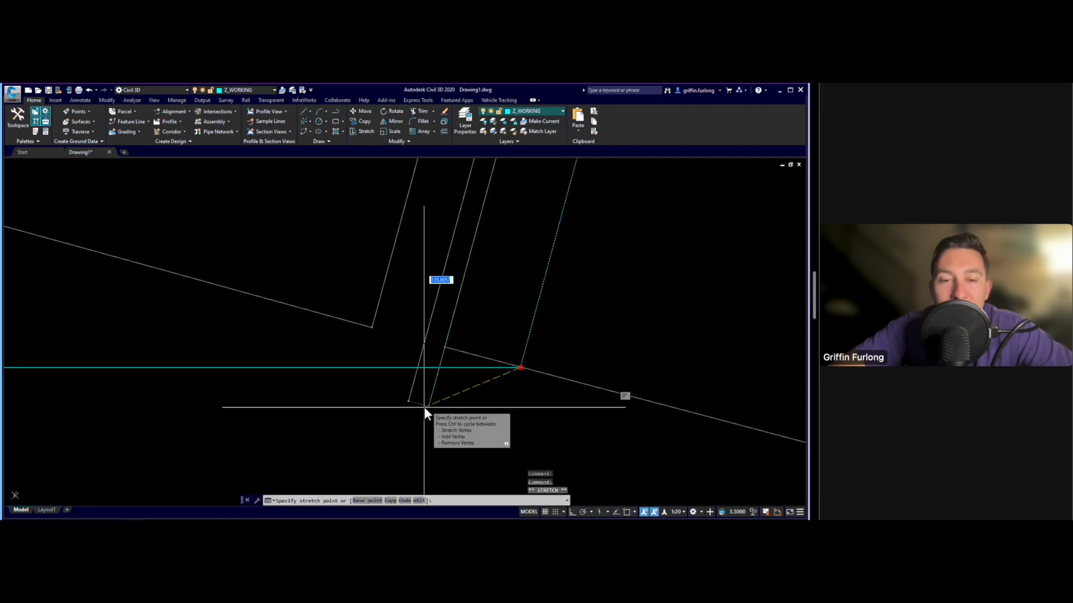
{"action": "left_click", "coordinate": [424, 407]}
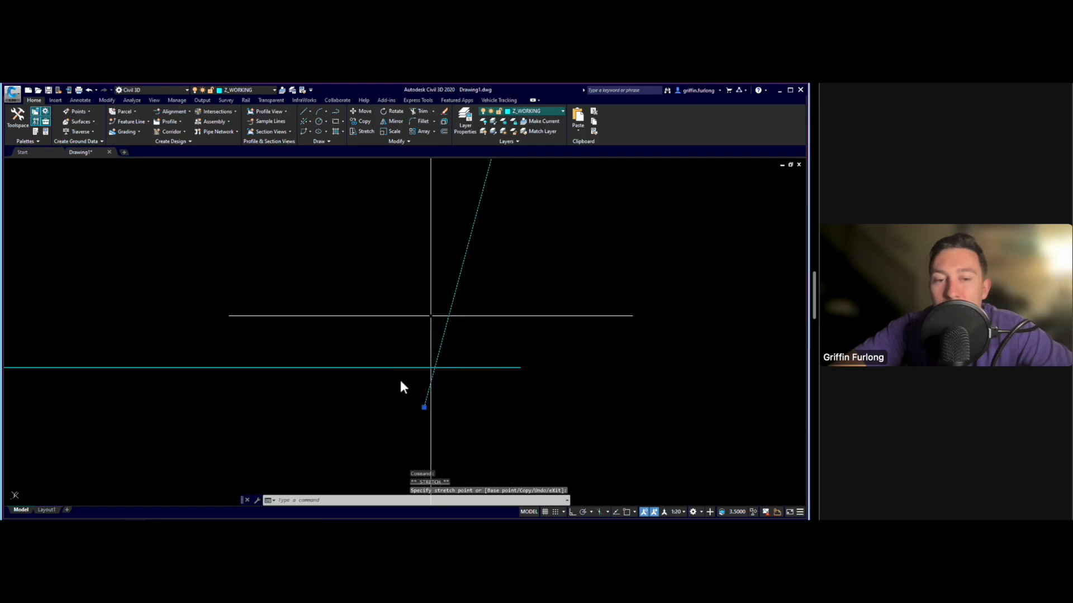
{"action": "left_click", "coordinate": [424, 408]}
{"action": "left_click", "coordinate": [417, 440]}
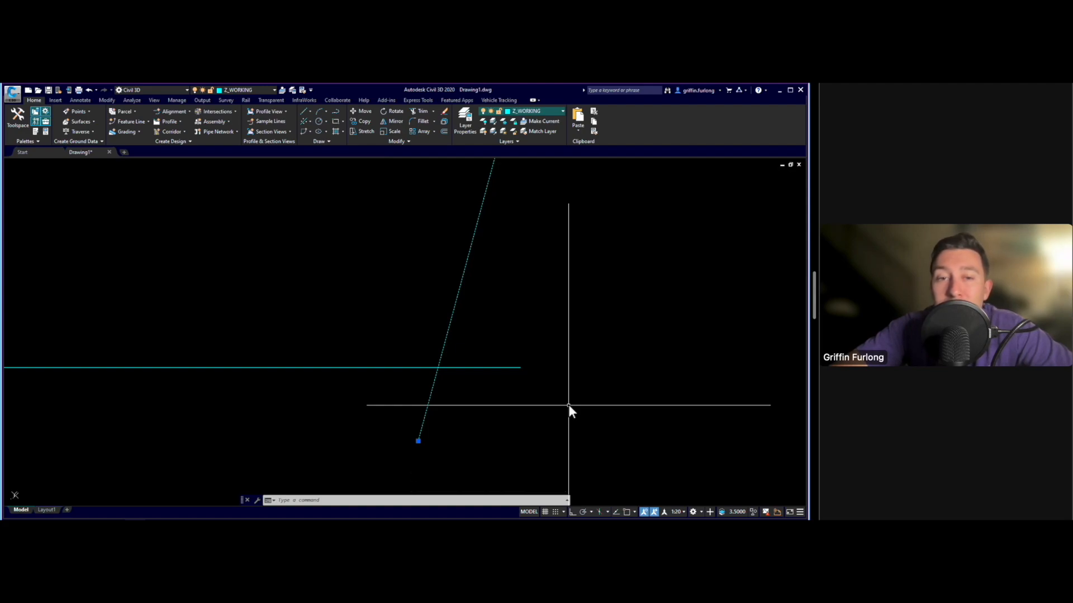
{"action": "key", "text": "Escape"}
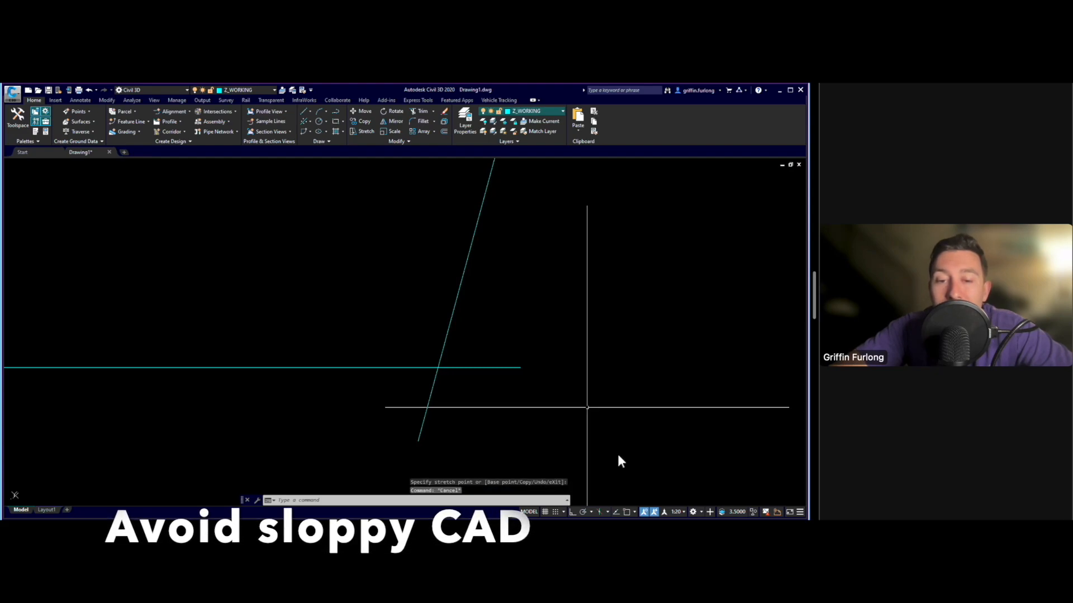
Draw a circle centred just below the free end of the horizontal segment, large enough to cross both the horizontal and slanted segments.
{"action": "left_click", "coordinate": [634, 512]}
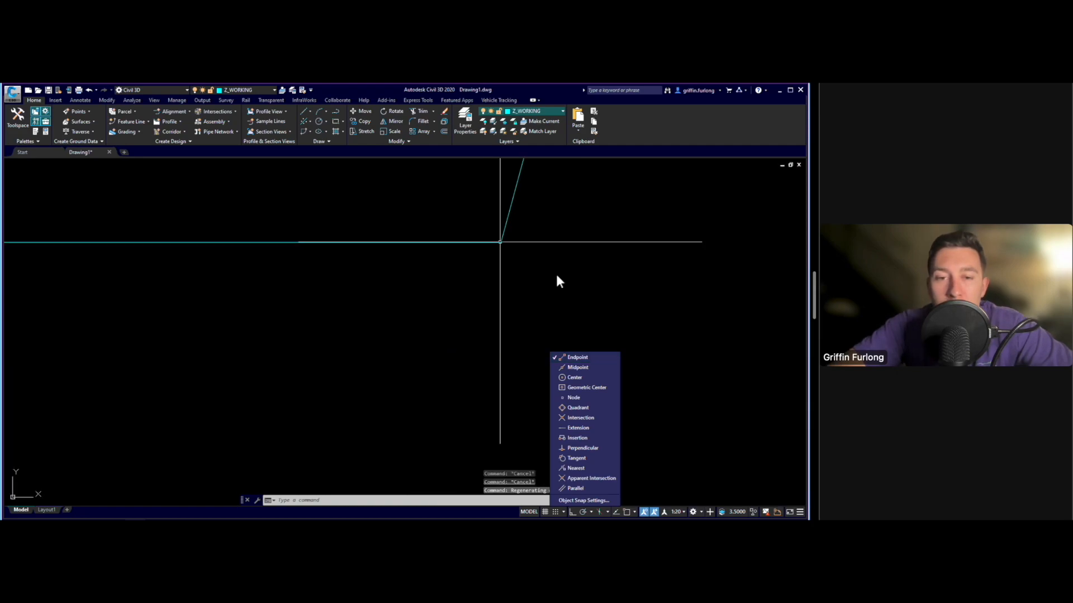
{"action": "type", "text": "circle"}
{"action": "key", "text": "Return"}
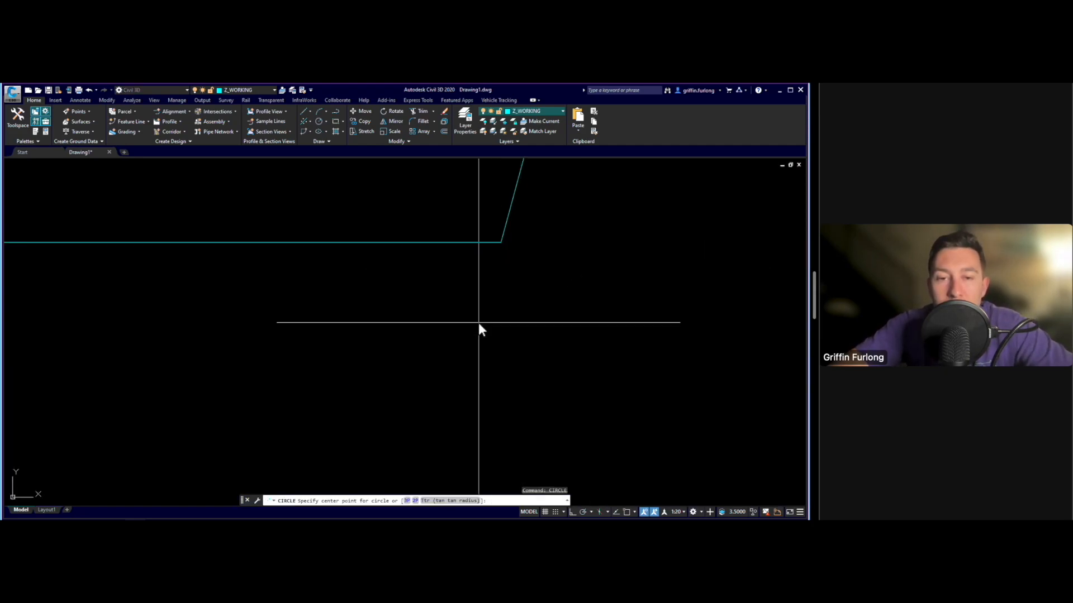
{"action": "left_click", "coordinate": [478, 323]}
{"action": "left_click", "coordinate": [615, 370]}
{"action": "key", "text": "Escape"}
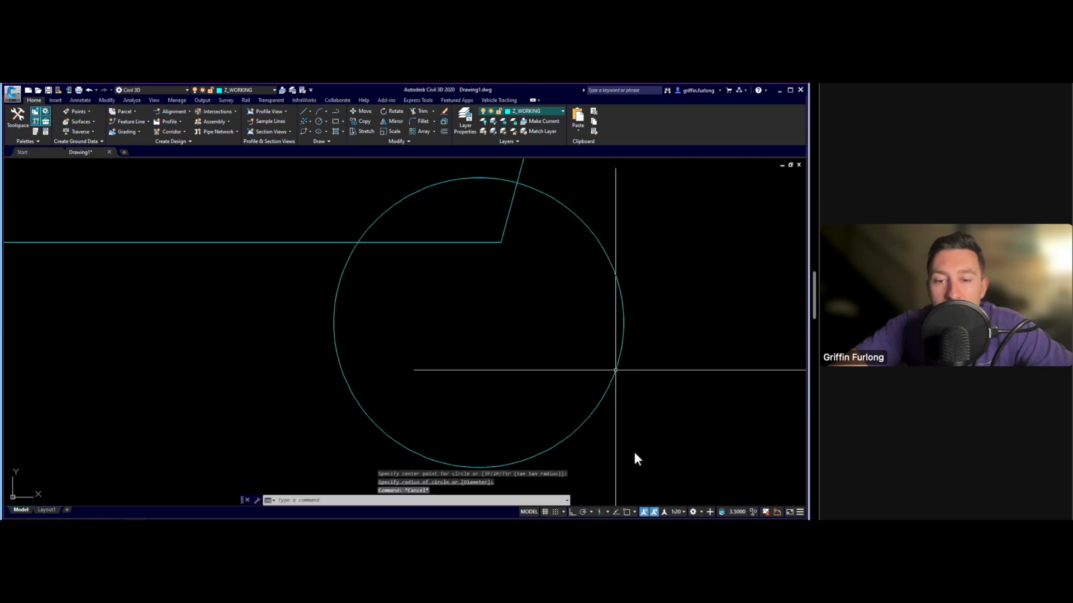
Turn object snap on and enable the Center snap mode.
{"action": "left_click", "coordinate": [626, 512]}
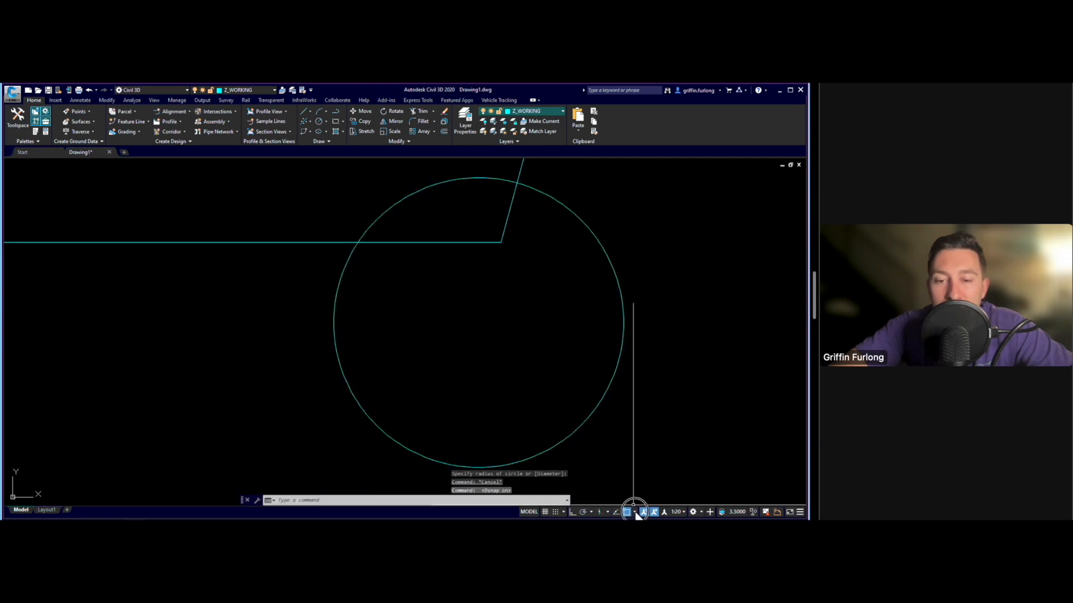
{"action": "left_click", "coordinate": [635, 512]}
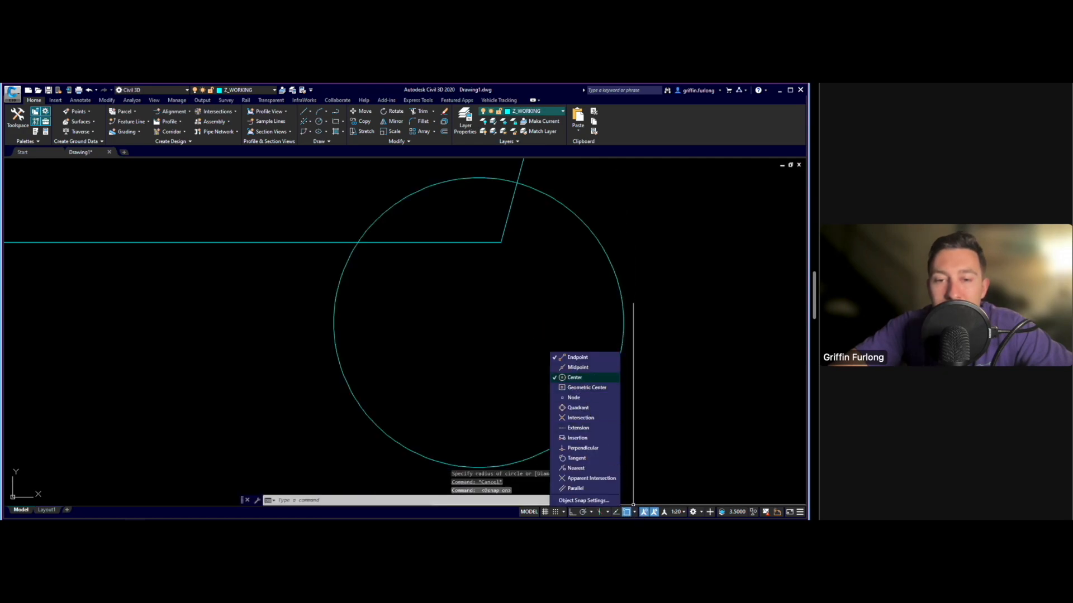
Try starting a polyline at the circle's center with the Center snap.
{"action": "type", "text": "pl"}
{"action": "key", "text": "Return"}
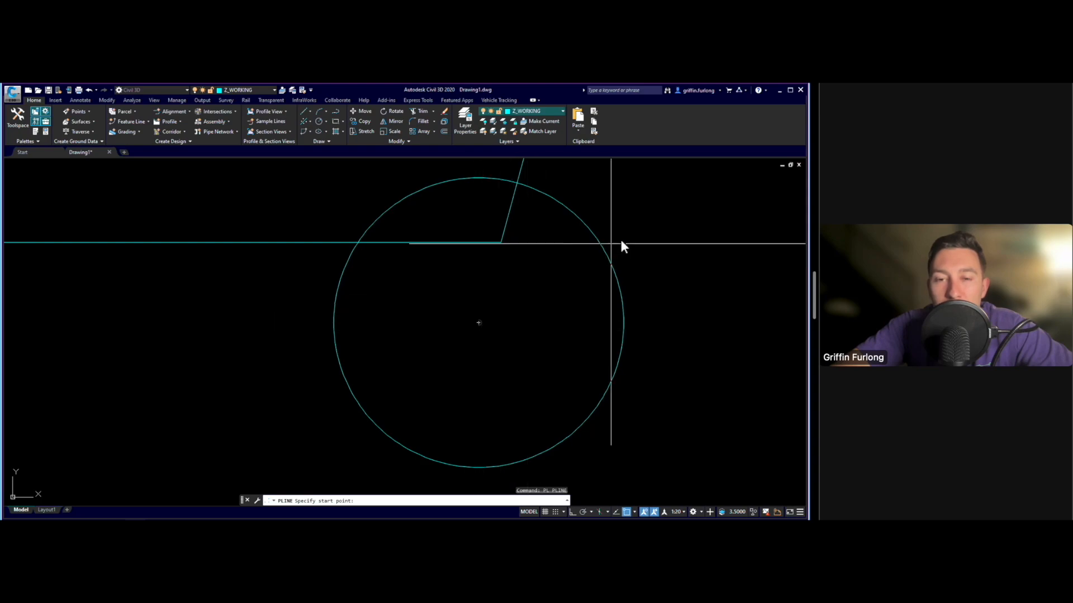
{"action": "left_click", "coordinate": [592, 236]}
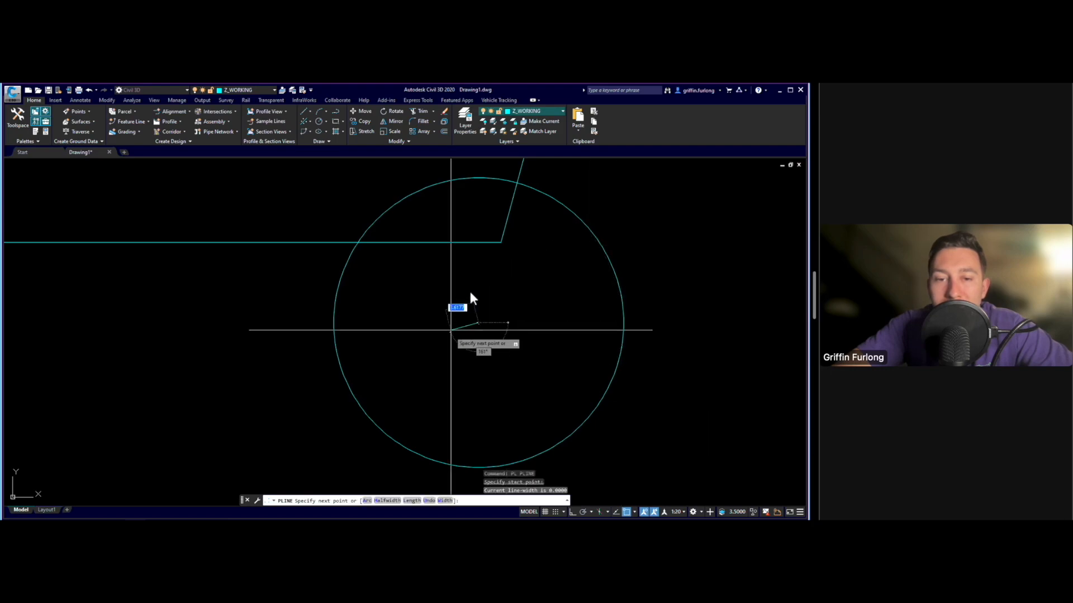
{"action": "key", "text": "Escape"}
{"action": "key", "text": "Escape"}
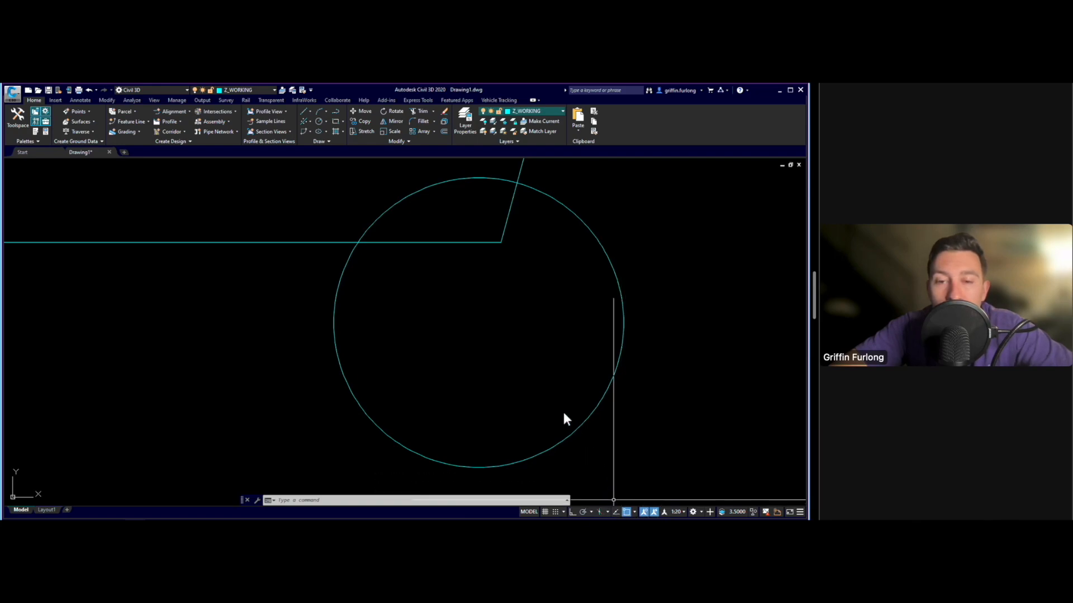
Draw a polyline from inside the circle through its crossings with the horizontal and slanted segments, using one-time Intersection snaps.
{"action": "key", "text": "Return"}
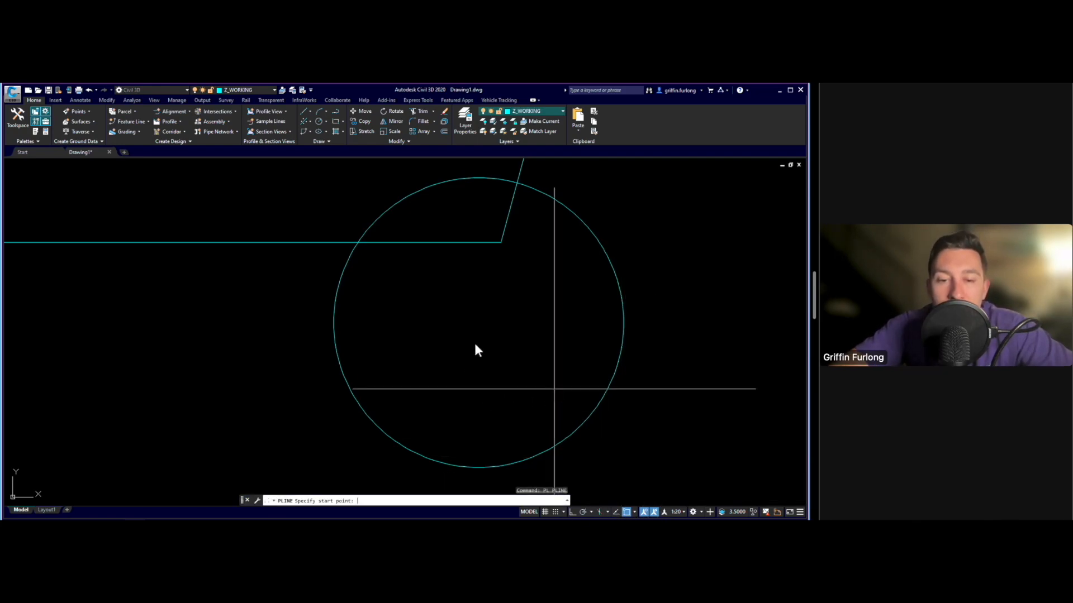
{"action": "left_click", "coordinate": [467, 386]}
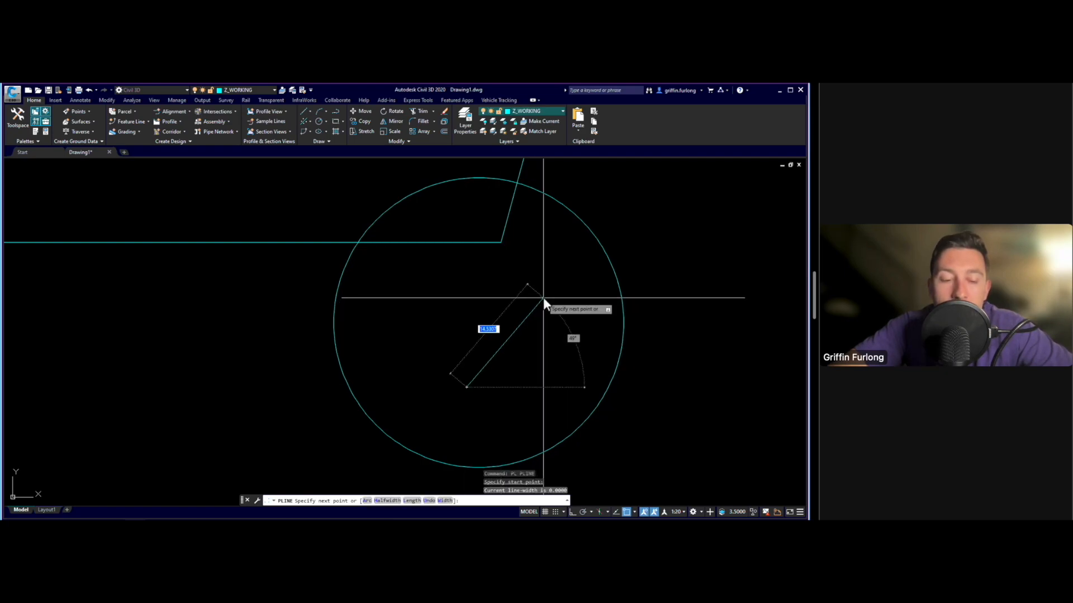
{"action": "right_click", "coordinate": [543, 297], "text": "ctrl"}
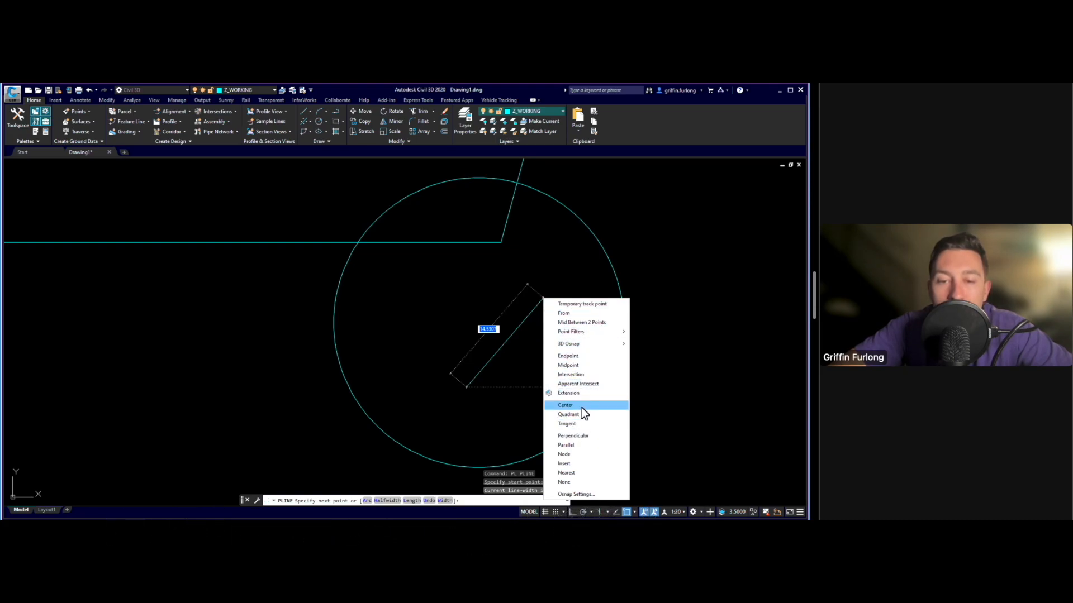
{"action": "left_click", "coordinate": [585, 375]}
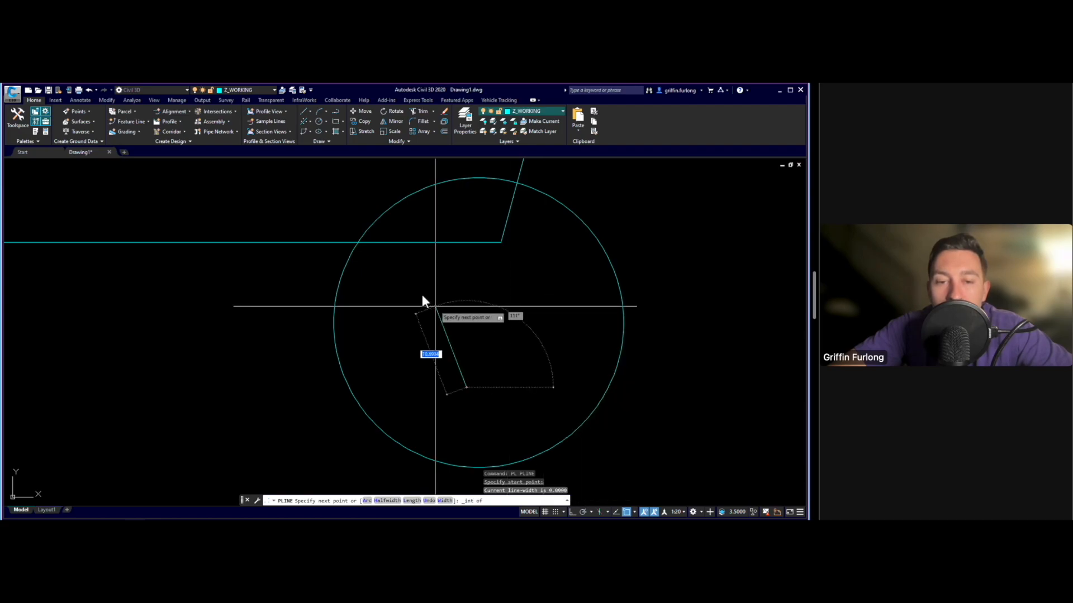
{"action": "left_click", "coordinate": [360, 243]}
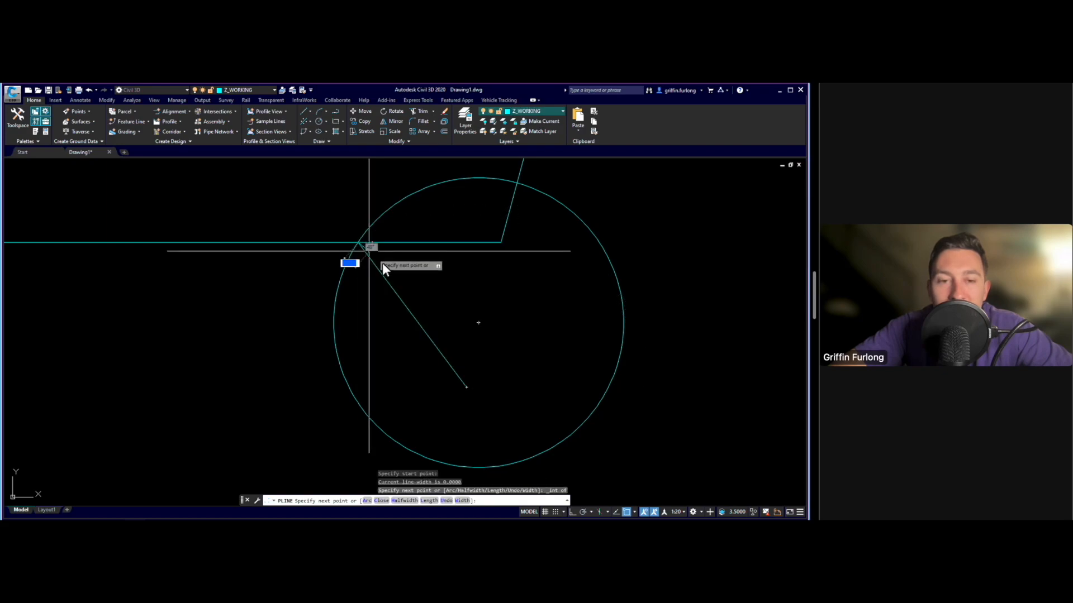
{"action": "right_click", "coordinate": [489, 194], "text": "shift"}
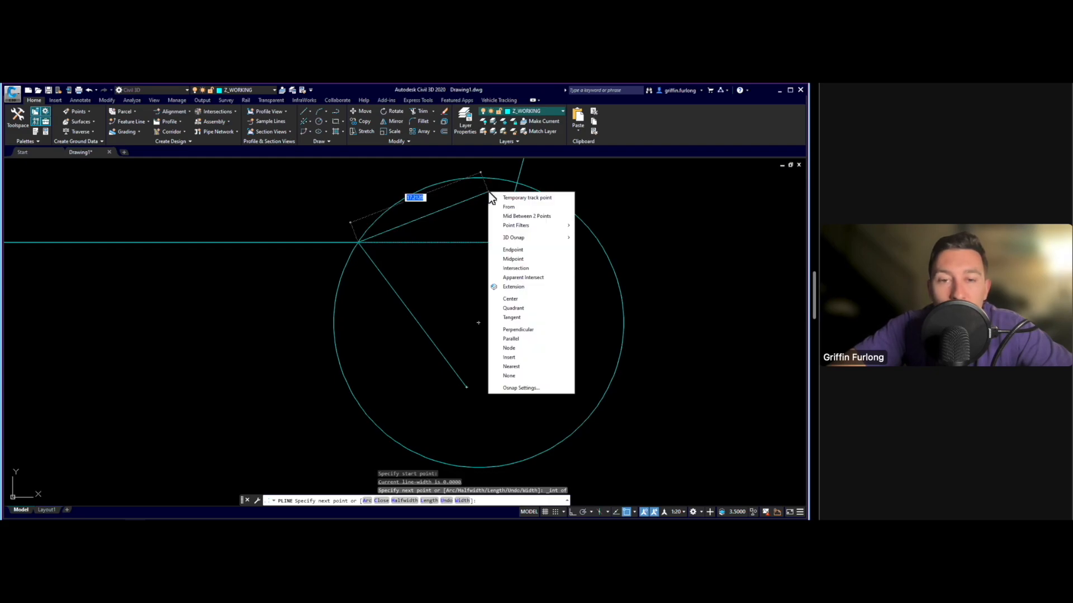
{"action": "left_click", "coordinate": [516, 268]}
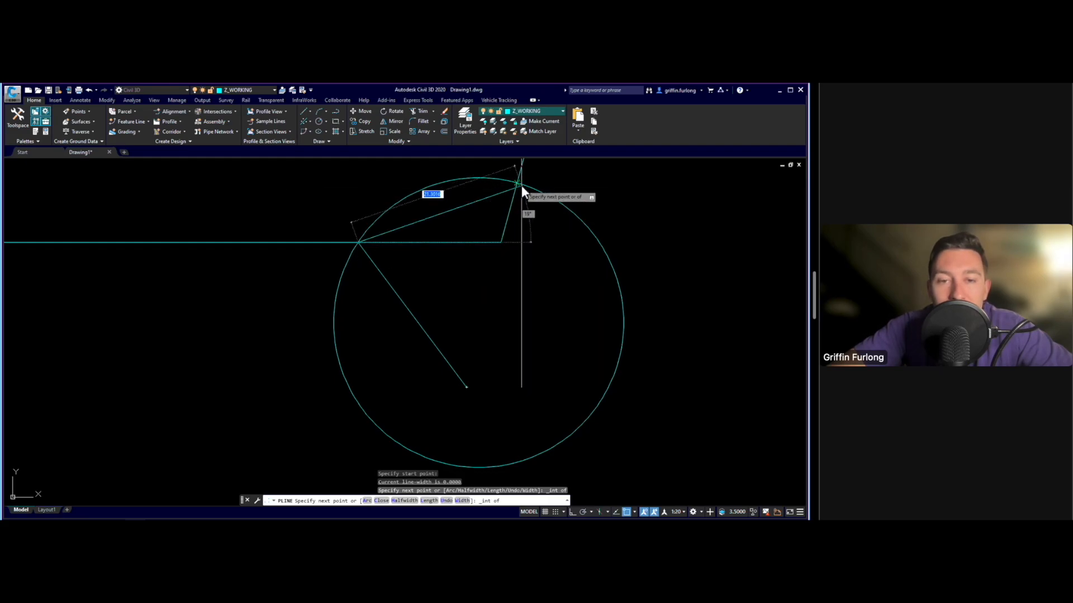
{"action": "left_click", "coordinate": [518, 185]}
{"action": "key", "text": "Escape"}
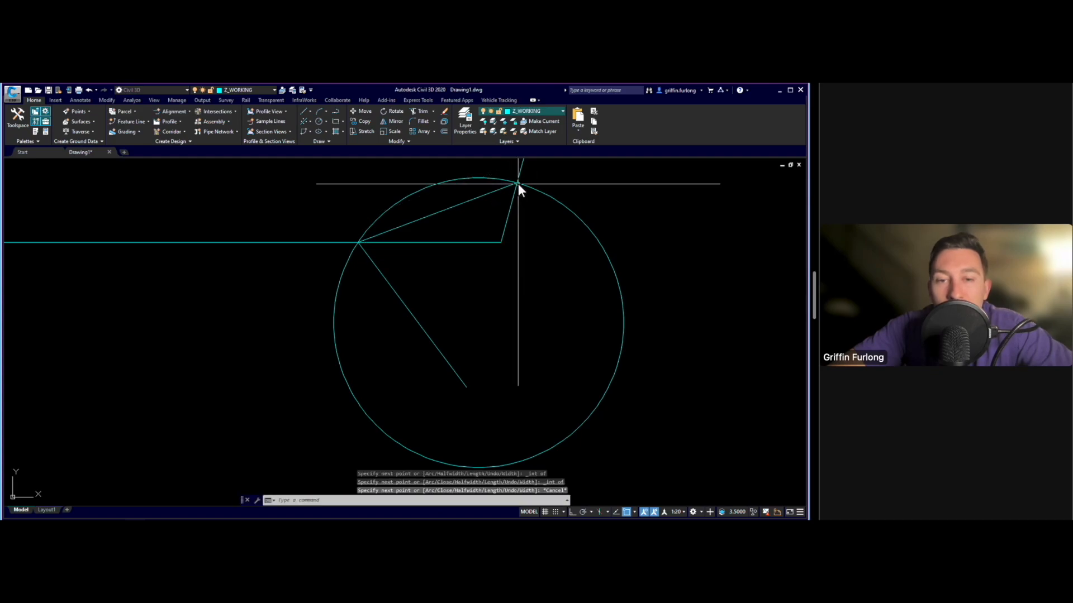
Enable Intersection as a running object snap mode.
{"action": "left_click", "coordinate": [635, 511]}
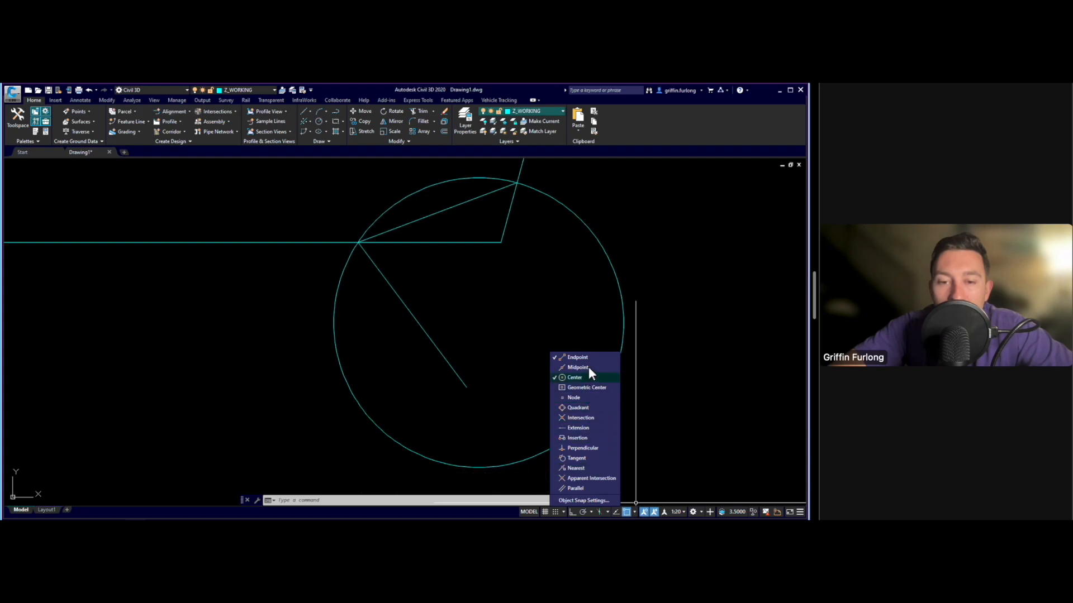
{"action": "left_click", "coordinate": [579, 418]}
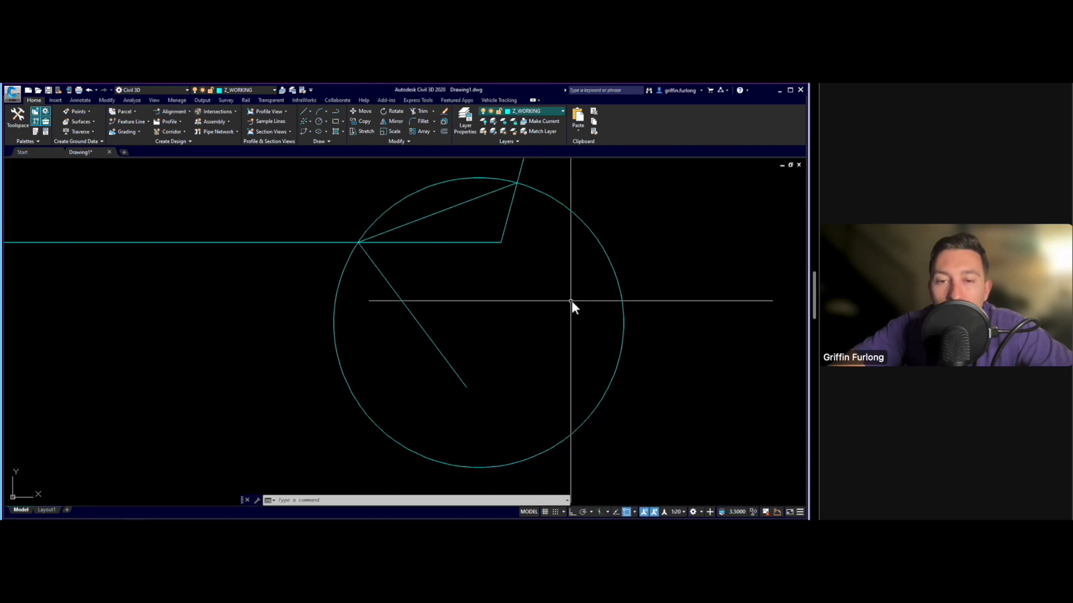
{"action": "key", "text": "Escape"}
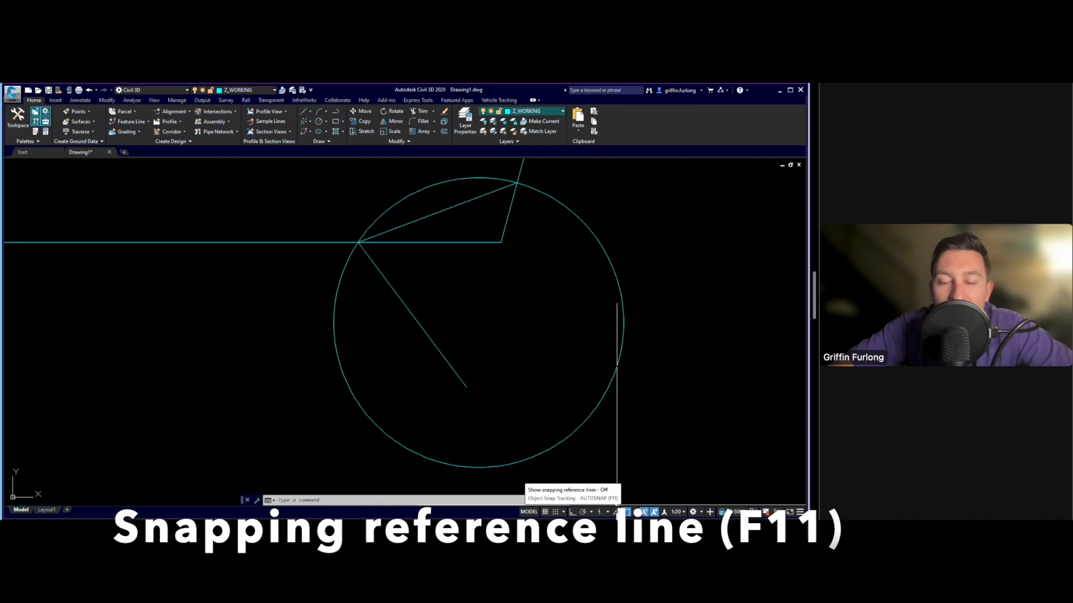
Turn on object snap tracking and try it with a polyline started at the corner inside the circle.
{"action": "left_click", "coordinate": [615, 512]}
{"action": "type", "text": "pl"}
{"action": "key", "text": "Return"}
{"action": "left_click", "coordinate": [501, 242]}
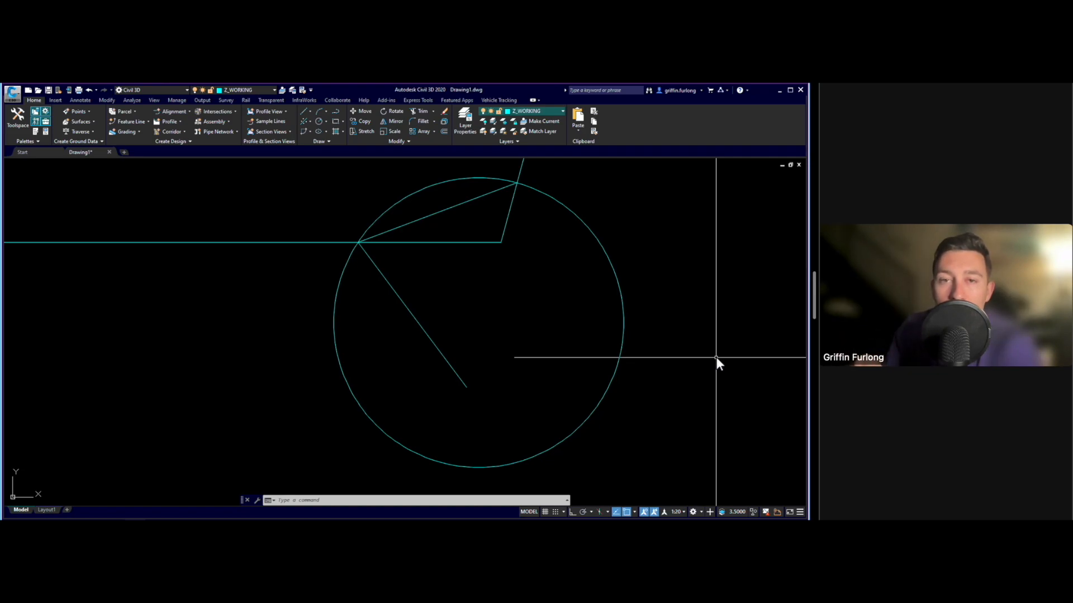
{"action": "key", "text": "Escape"}
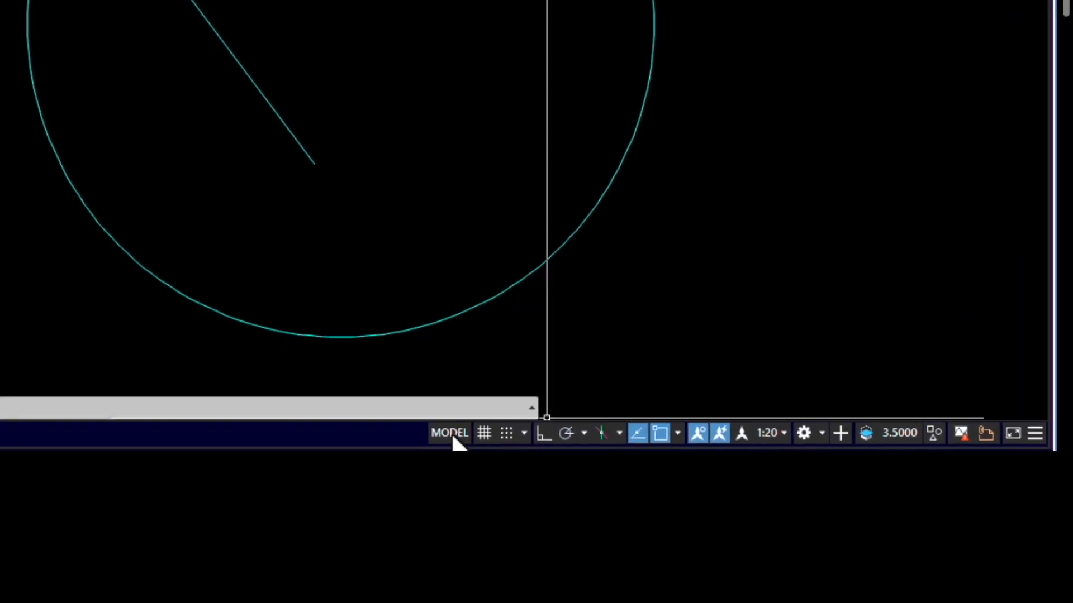
Toggle between model and paper space in the Layout1 viewport, and return to the full model space.
{"action": "left_click", "coordinate": [450, 433]}
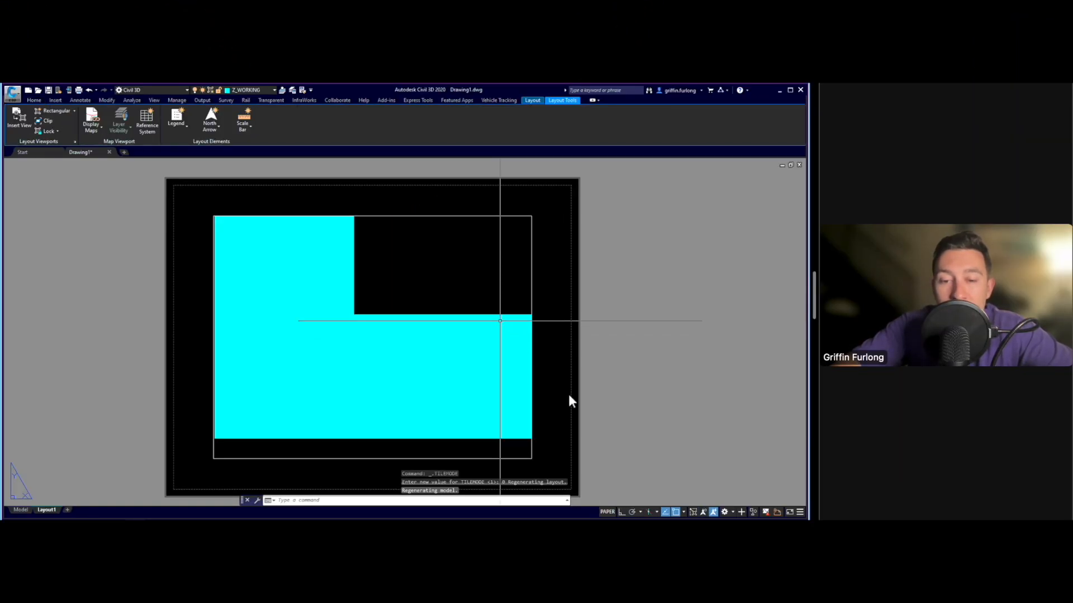
{"action": "left_click", "coordinate": [607, 513]}
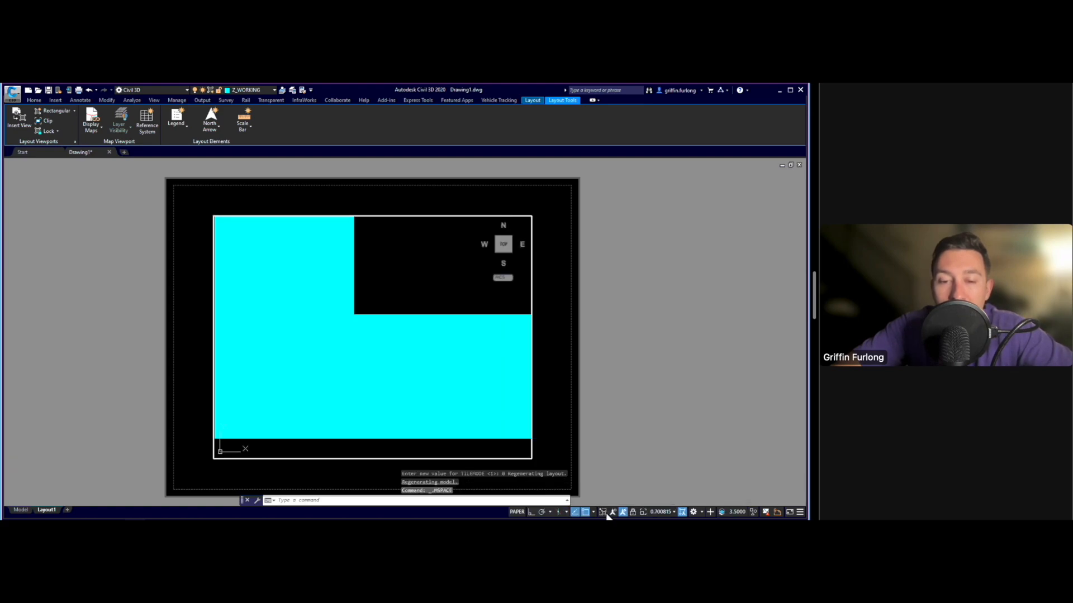
{"action": "double_click", "coordinate": [562, 415]}
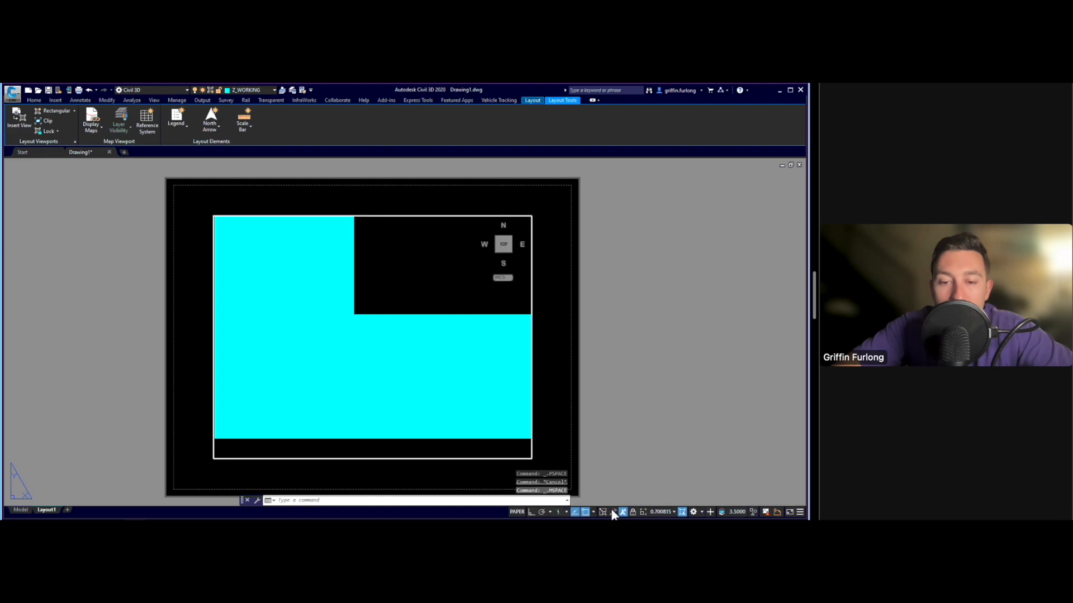
{"action": "left_click", "coordinate": [612, 510]}
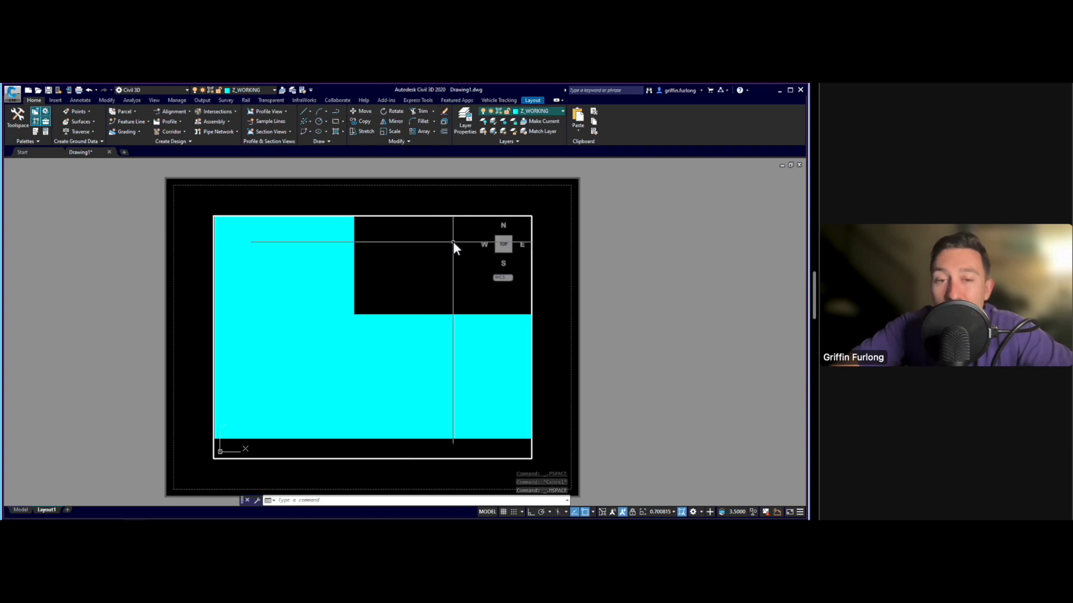
{"action": "double_click", "coordinate": [547, 268]}
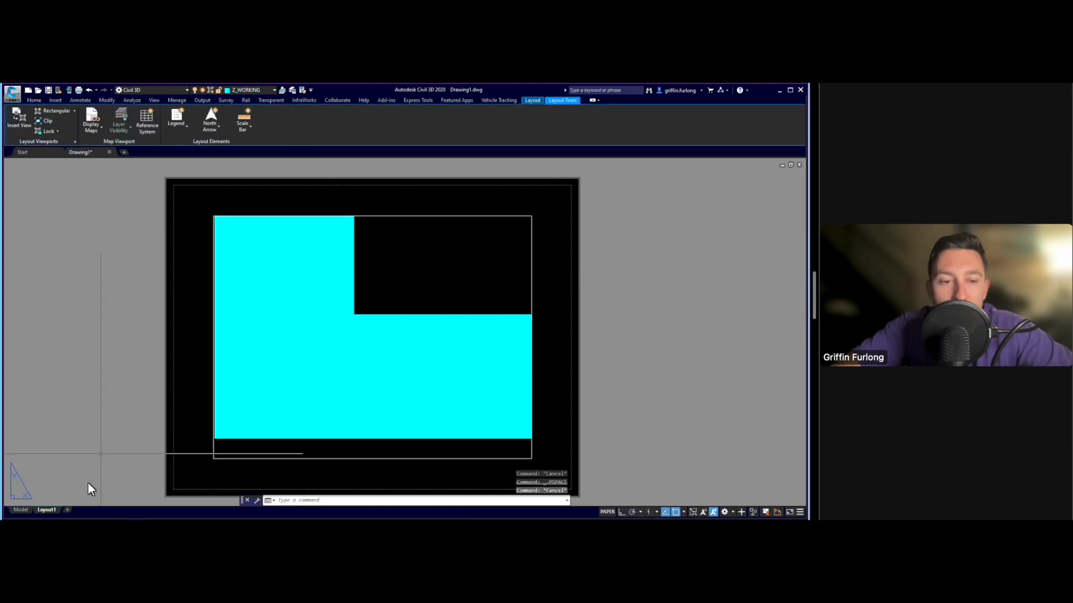
{"action": "left_click", "coordinate": [20, 510]}
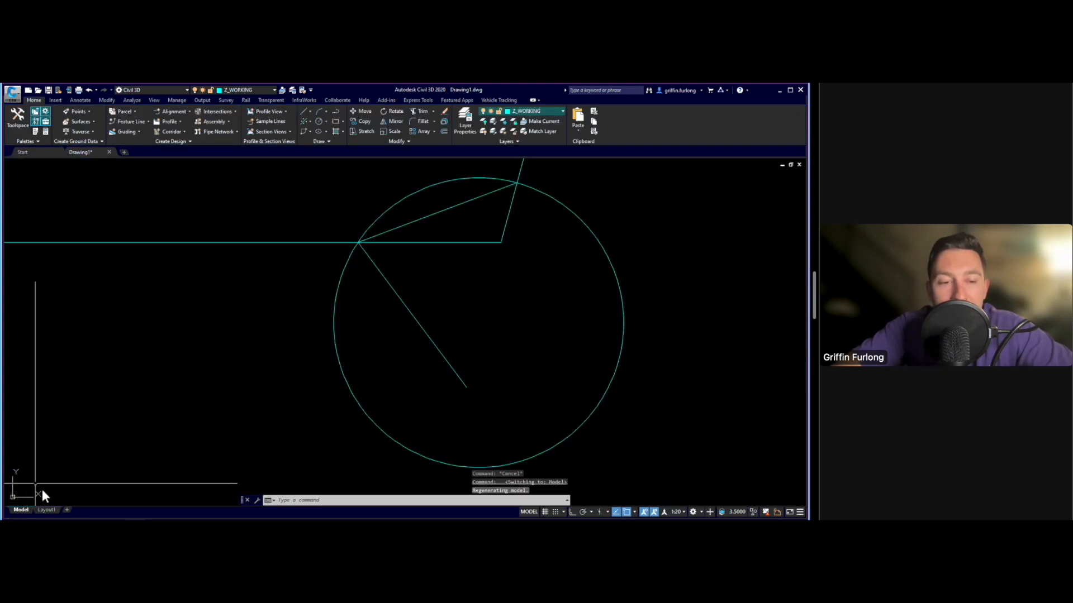
Look over the drawn geometry in model space, and switch to Layout1.
{"action": "scroll", "coordinate": [276, 338], "scroll_direction": "down", "scroll_amount": 10}
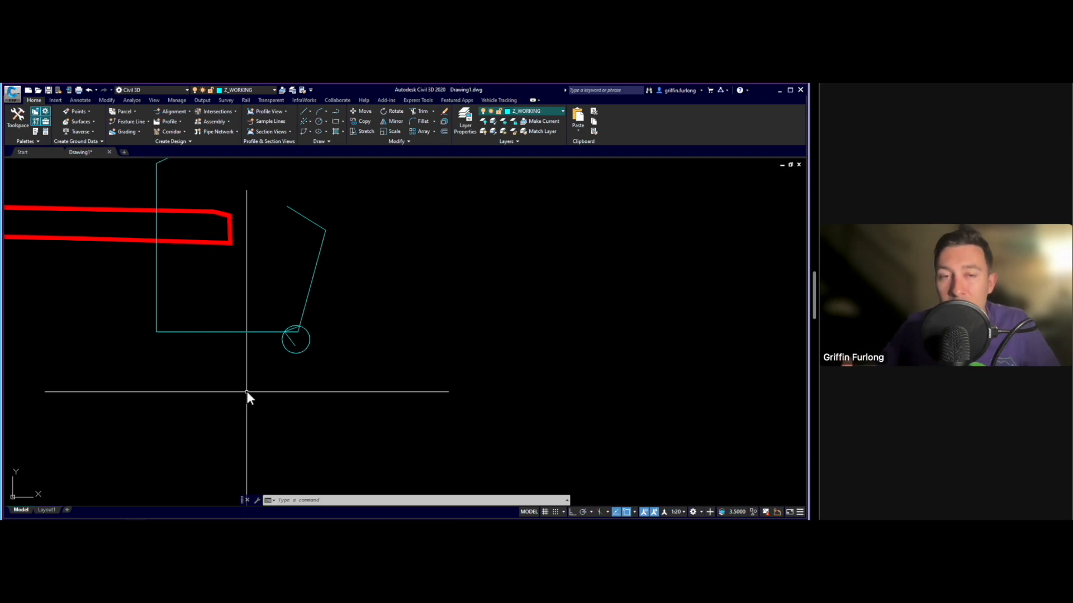
{"action": "left_click", "coordinate": [48, 505]}
{"action": "mouse_move", "coordinate": [43, 508]}
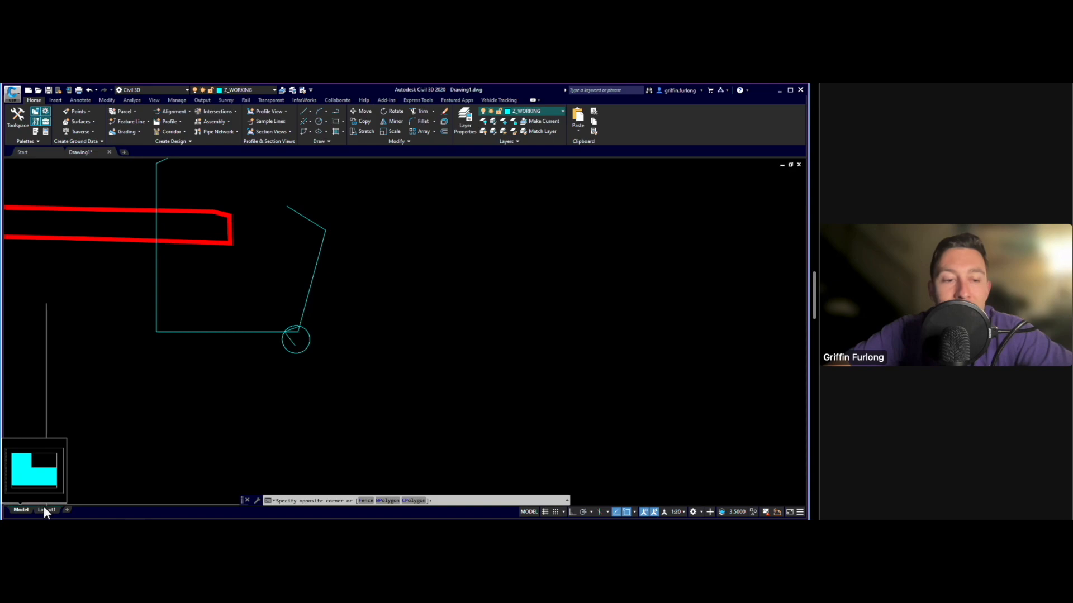
{"action": "left_click", "coordinate": [48, 510]}
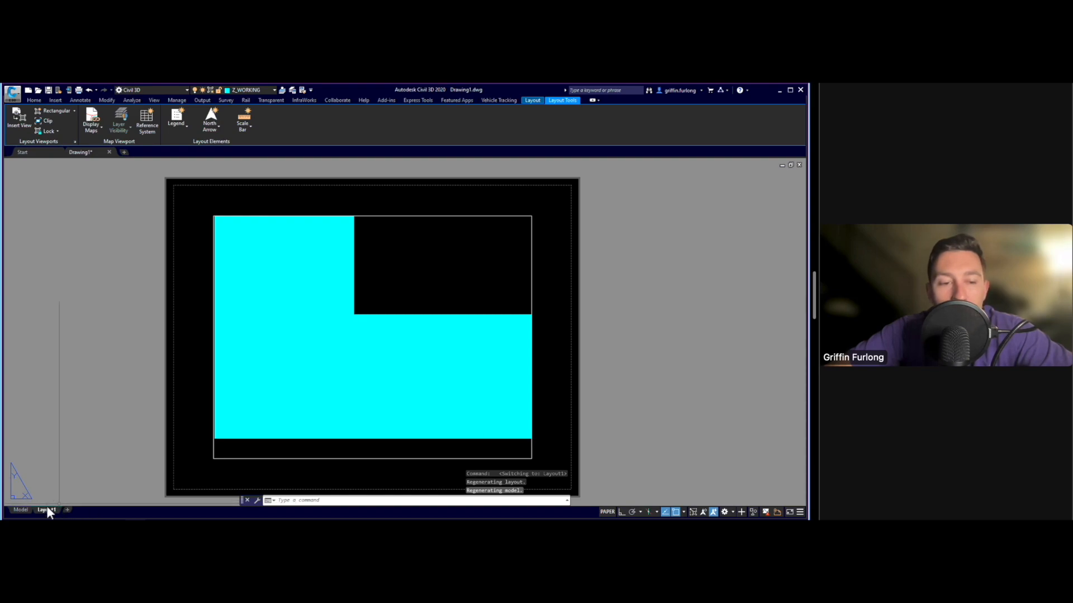
Select the layout's viewport and run the PROPERTIES command on it.
{"action": "left_click", "coordinate": [532, 242]}
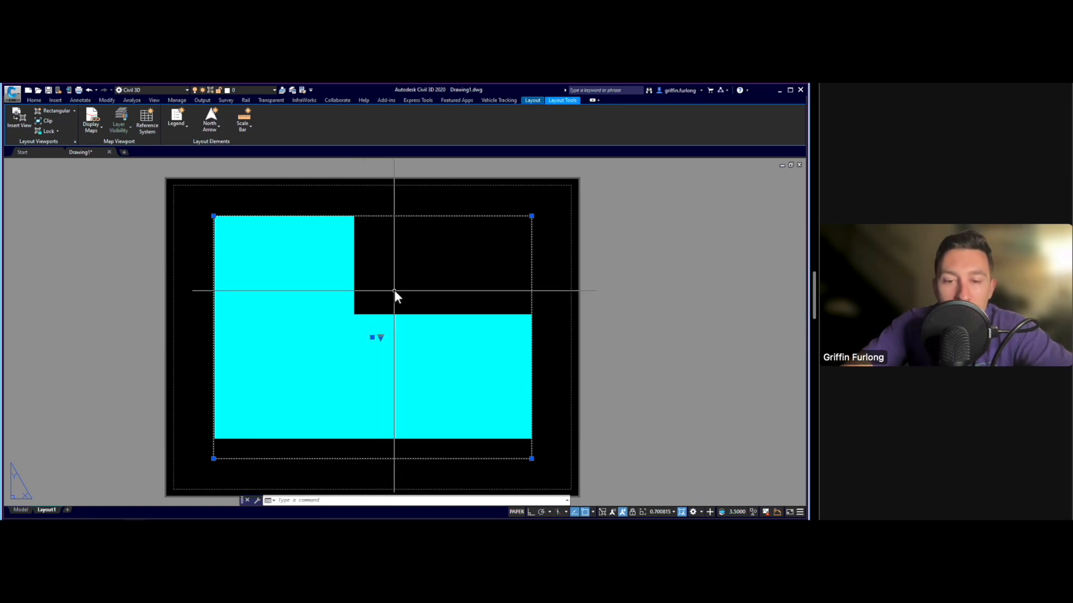
{"action": "type", "text": "properties"}
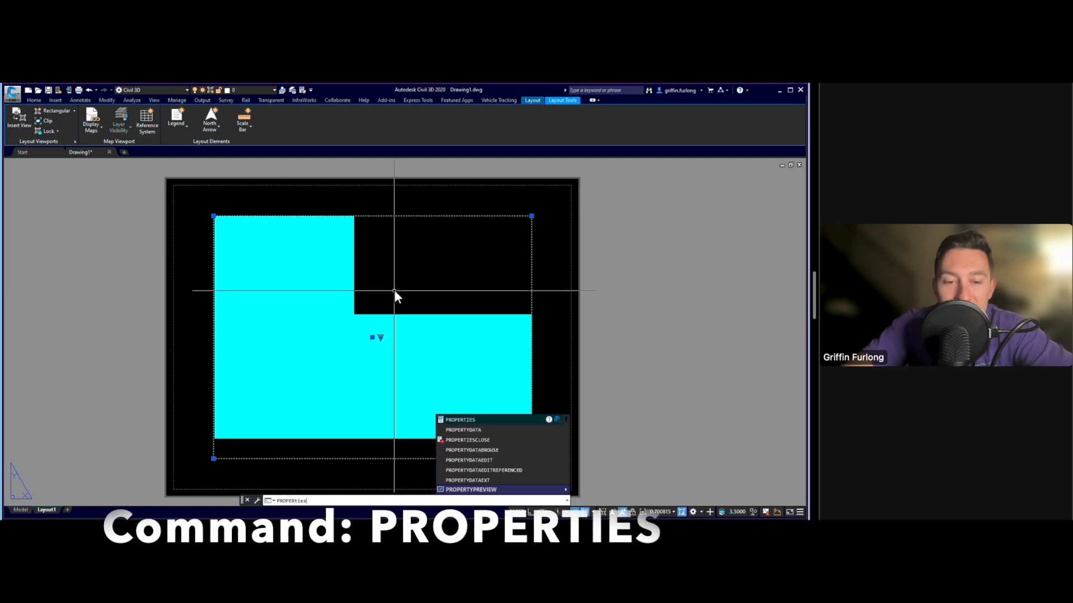
{"action": "key", "text": "Return"}
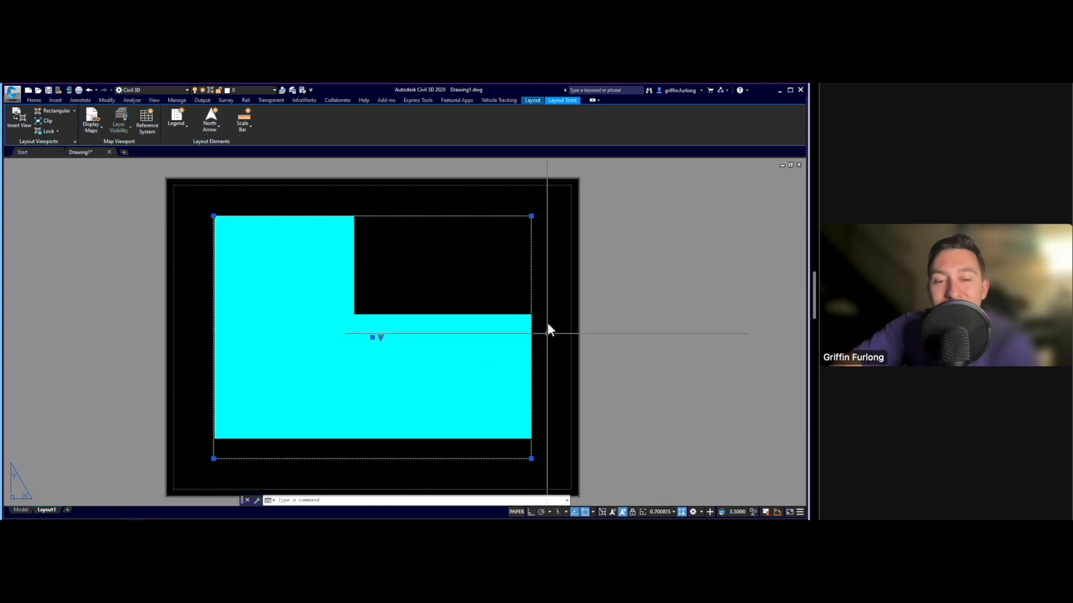
Activate model space inside the Layout1 viewport and zoom its view out to show how the viewport scale shifts.
{"action": "scroll", "coordinate": [441, 282], "scroll_direction": "down", "scroll_amount": 2}
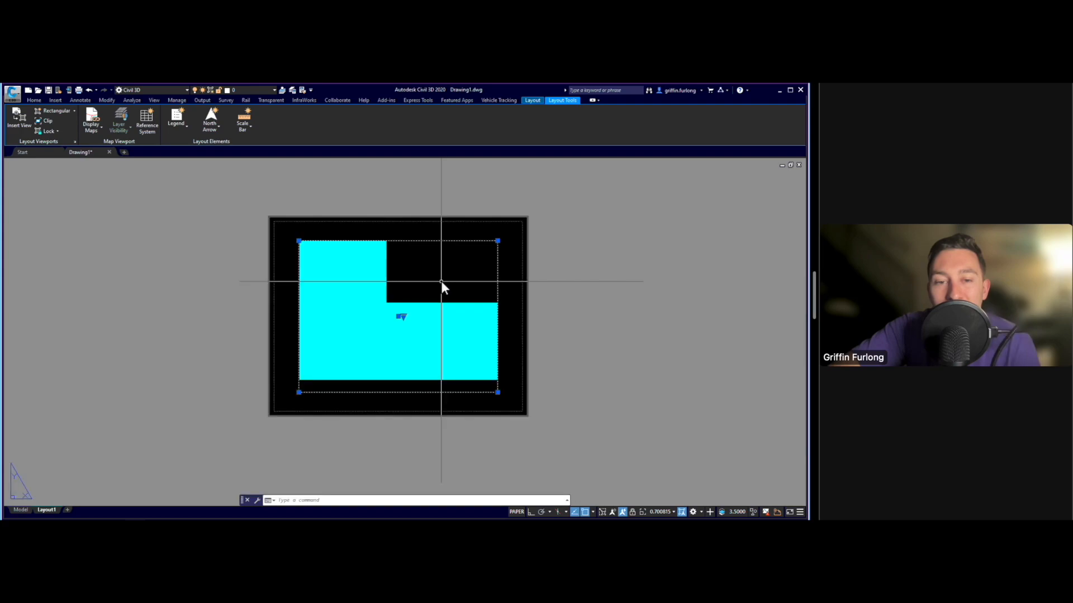
{"action": "scroll", "coordinate": [441, 280], "scroll_direction": "up", "scroll_amount": 2}
{"action": "double_click", "coordinate": [441, 280]}
{"action": "scroll", "coordinate": [441, 281], "scroll_direction": "down", "scroll_amount": 5}
{"action": "scroll", "coordinate": [441, 282], "scroll_direction": "down", "scroll_amount": 3}
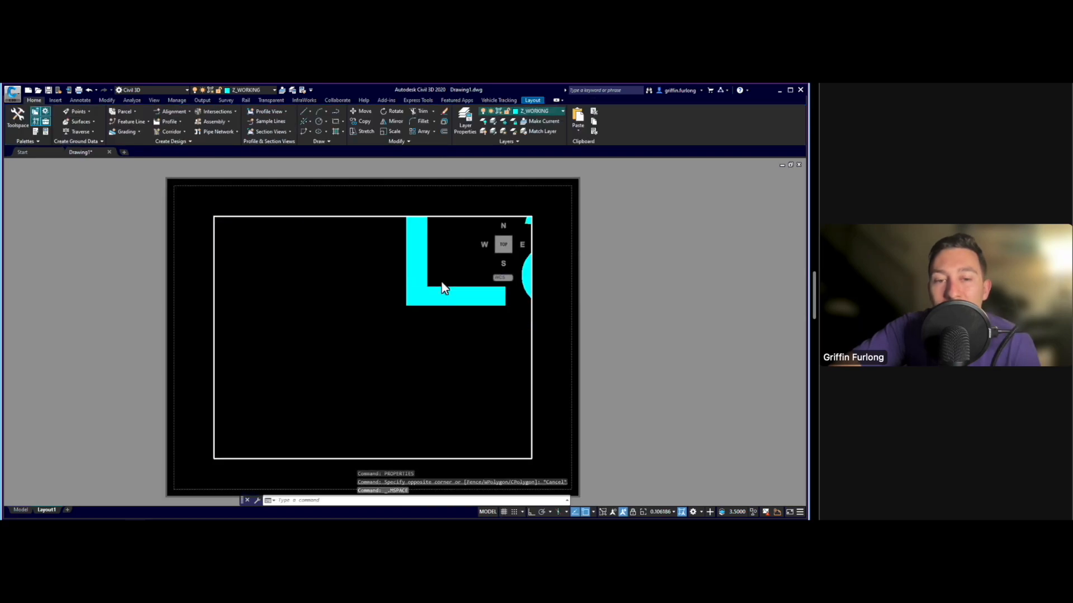
{"action": "scroll", "coordinate": [441, 282], "scroll_direction": "down", "scroll_amount": 8}
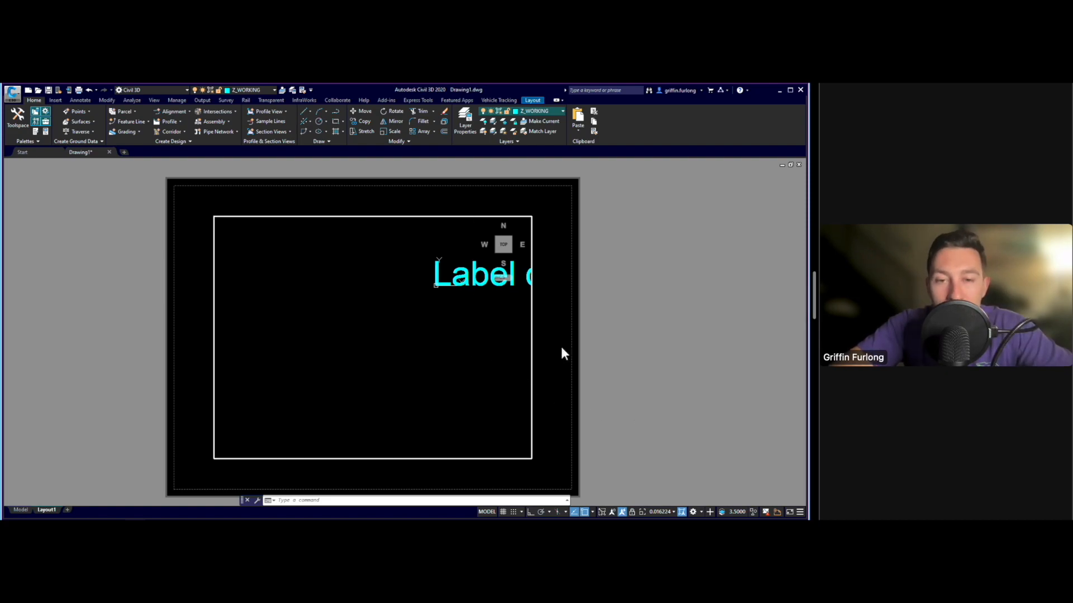
Undo the zoom changes inside the Layout1 viewport and return to paper space.
{"action": "key", "text": "ctrl+z"}
{"action": "key", "text": "ctrl+z"}
{"action": "key", "text": "Escape"}
{"action": "key", "text": "Escape"}
{"action": "scroll", "coordinate": [505, 324], "scroll_direction": "up", "scroll_amount": 4}
{"action": "scroll", "coordinate": [505, 324], "scroll_direction": "down", "scroll_amount": 2}
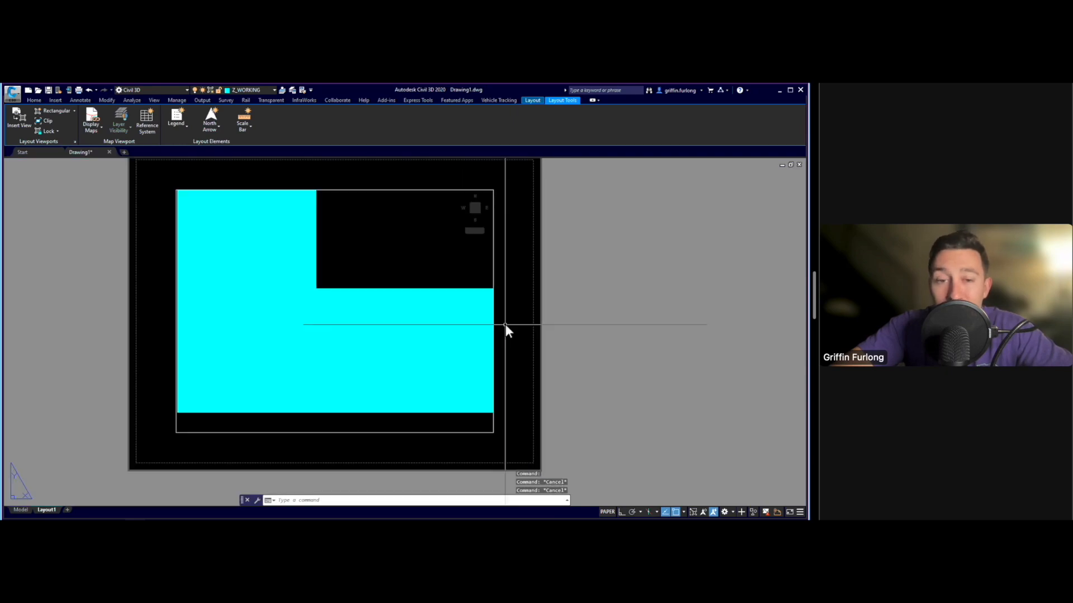
Try to set the Layout1 viewport's scale to 1:50, and decline saving the changes to a recovery file.
{"action": "double_click", "coordinate": [387, 240]}
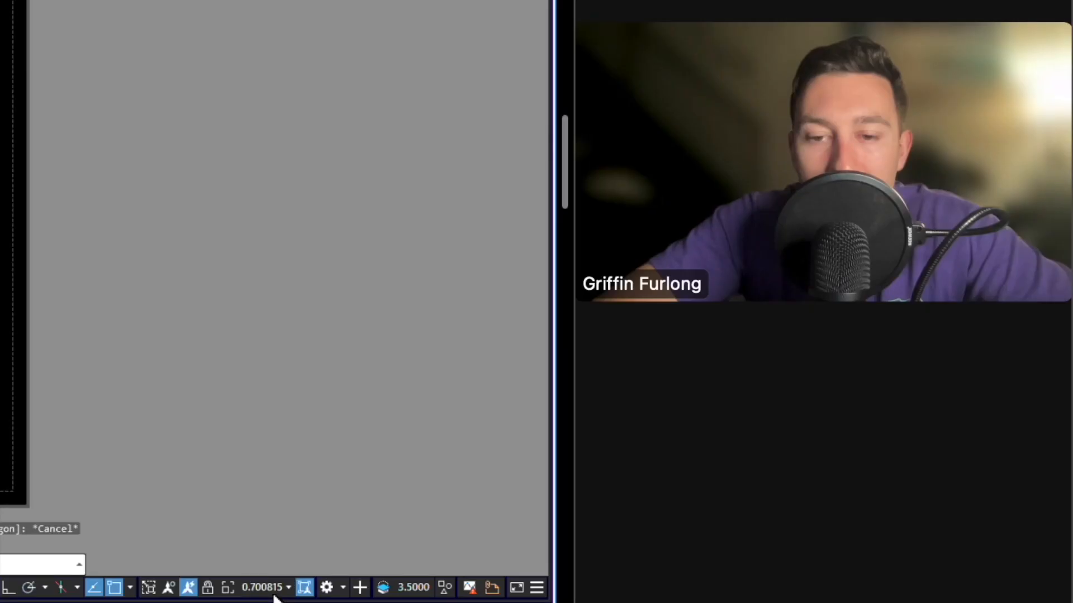
{"action": "left_click", "coordinate": [674, 511]}
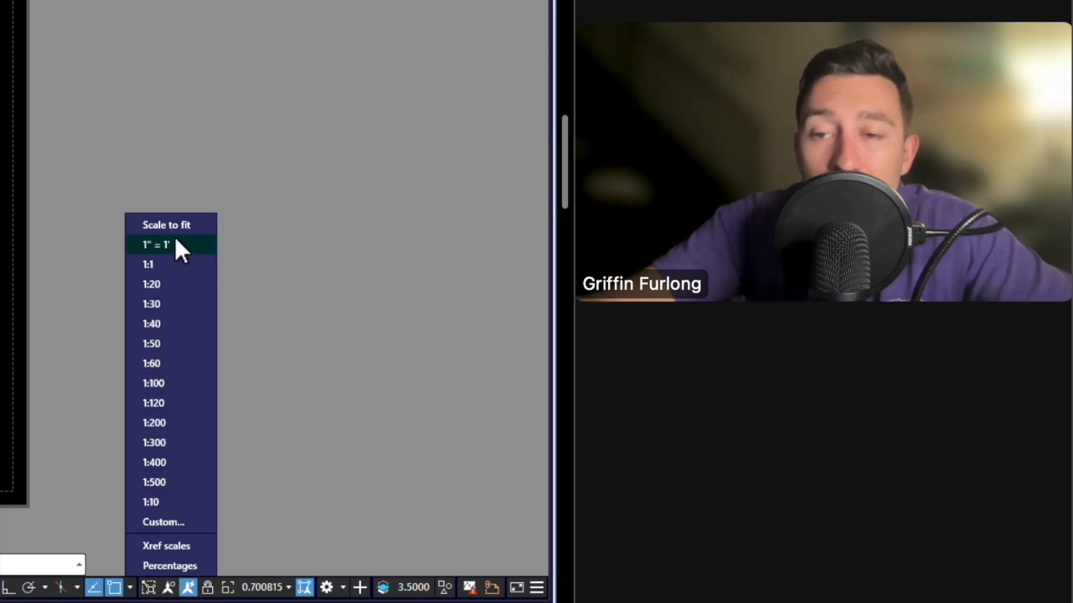
{"action": "left_click", "coordinate": [180, 344]}
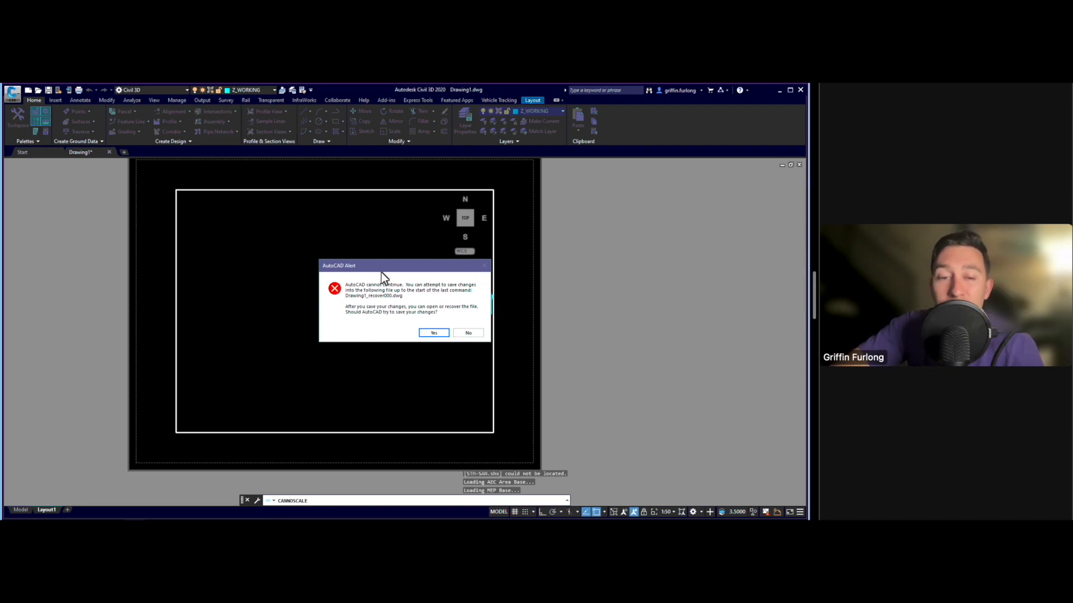
{"action": "left_click", "coordinate": [474, 336]}
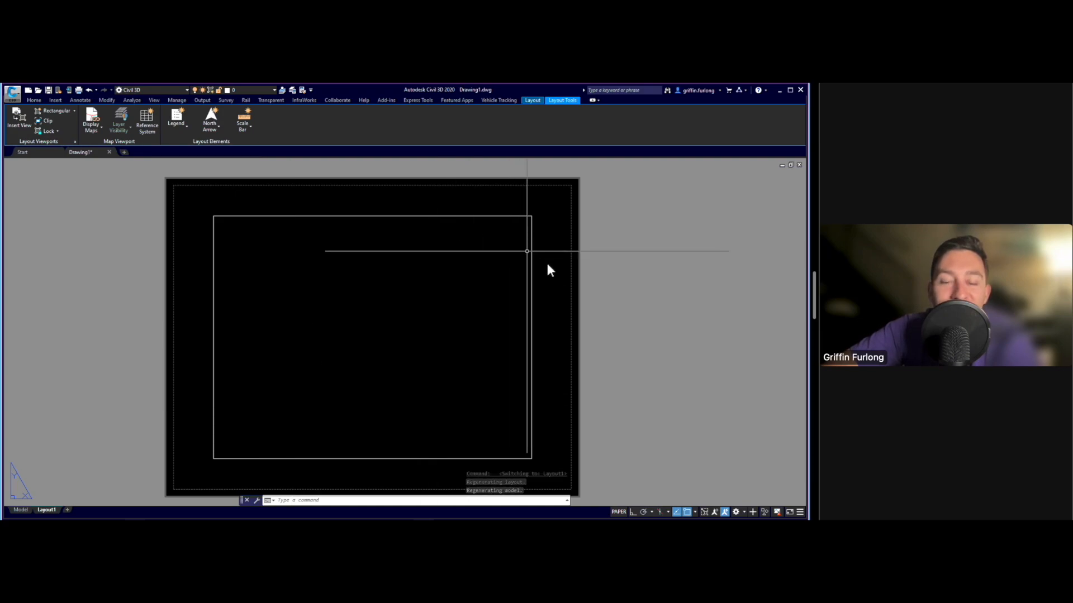
Select the Layout1 viewport in the reopened drawing and set its scale to 1:50.
{"action": "left_click", "coordinate": [532, 317]}
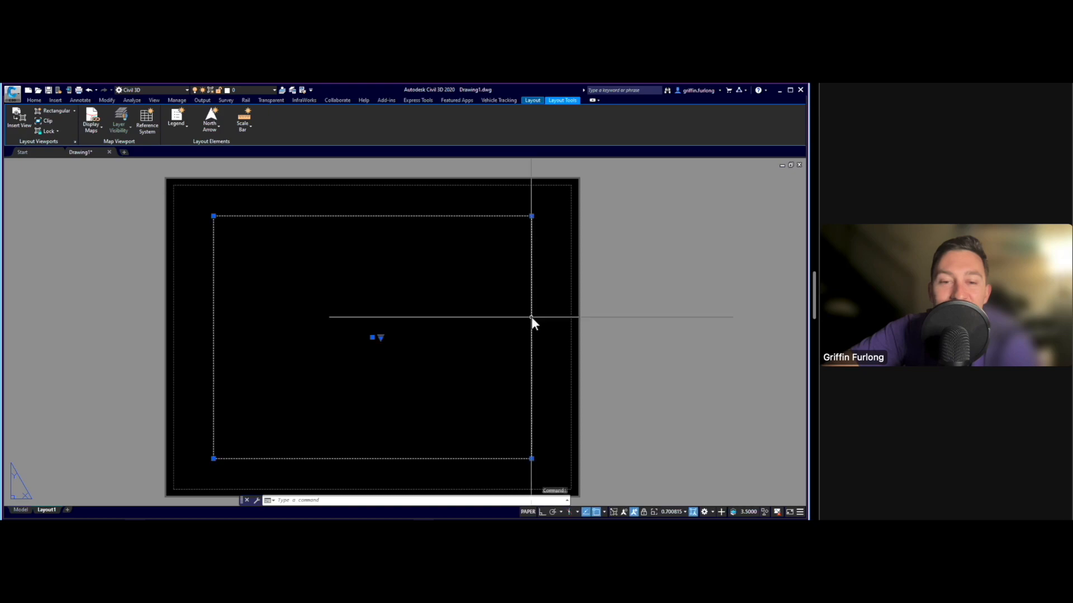
{"action": "left_click", "coordinate": [673, 512]}
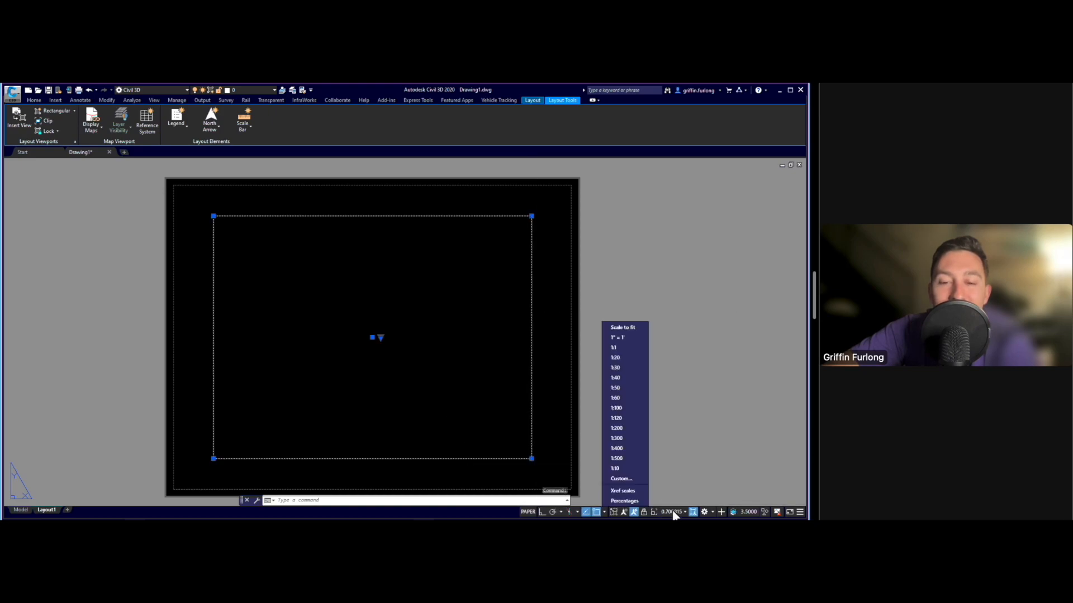
{"action": "left_click", "coordinate": [626, 387]}
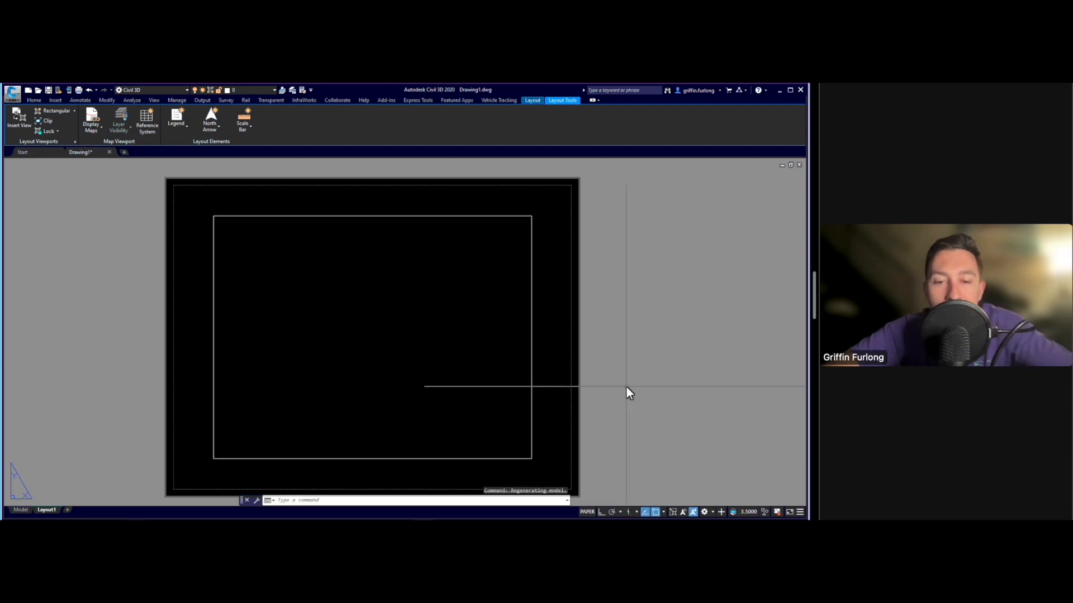
{"action": "double_click", "coordinate": [495, 367]}
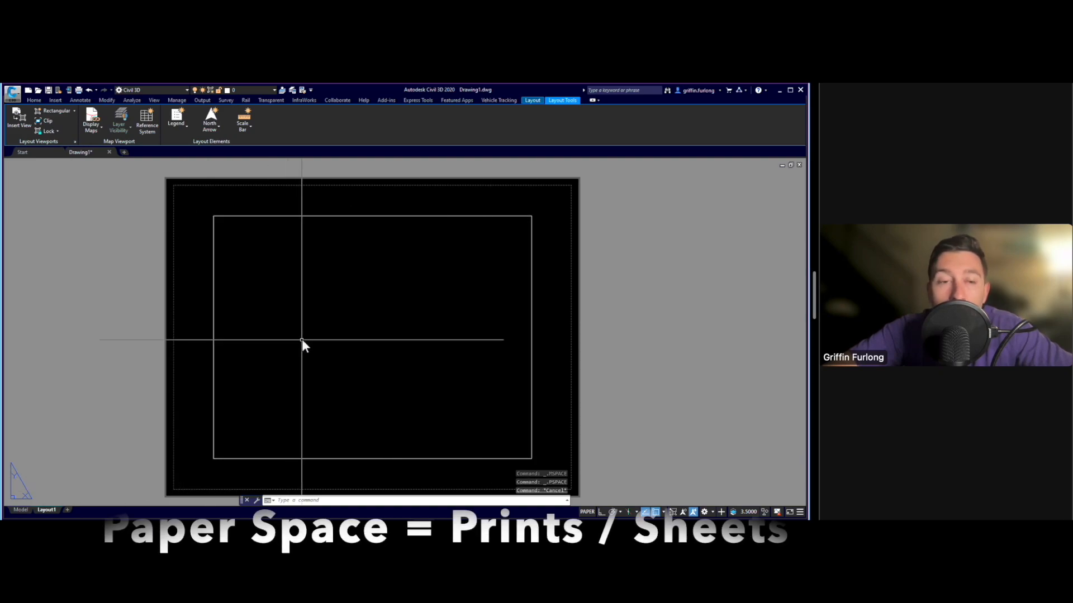
Rename the Layout1 layout as C500.
{"action": "right_click", "coordinate": [49, 508]}
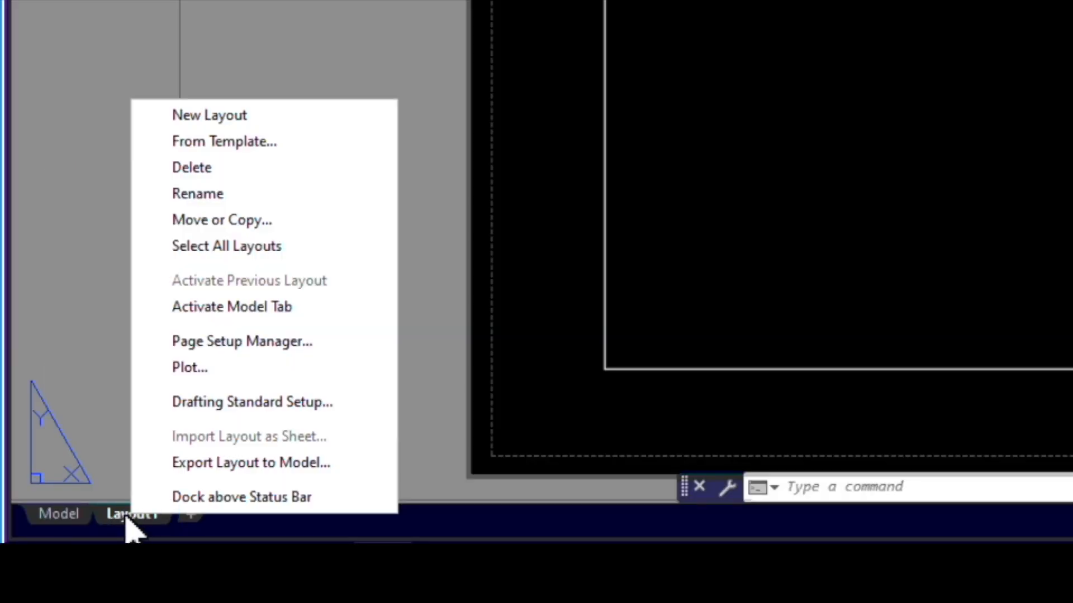
{"action": "left_click", "coordinate": [247, 193]}
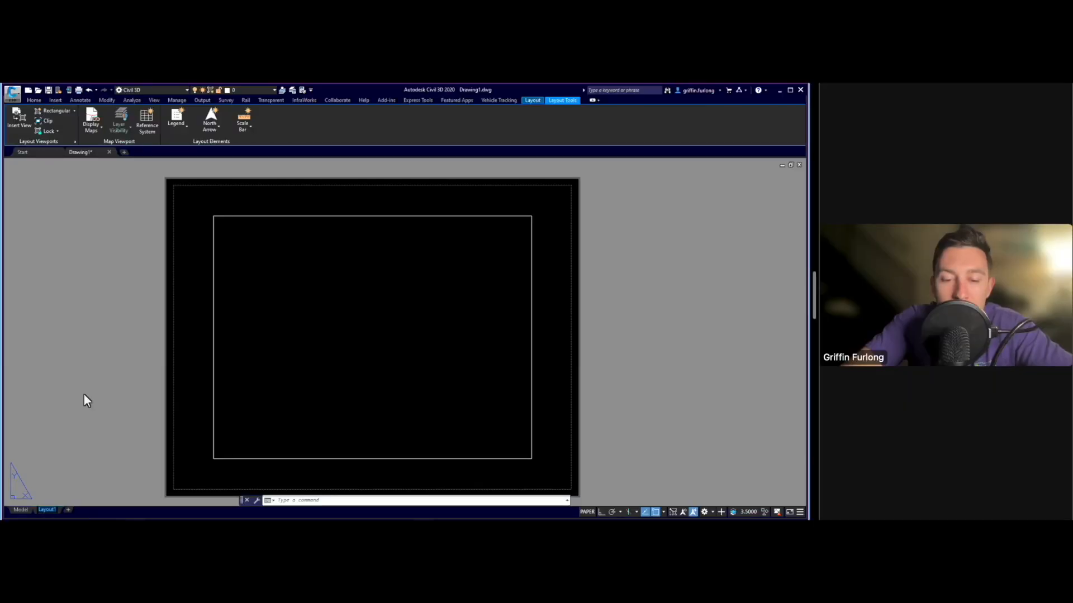
{"action": "type", "text": "C500"}
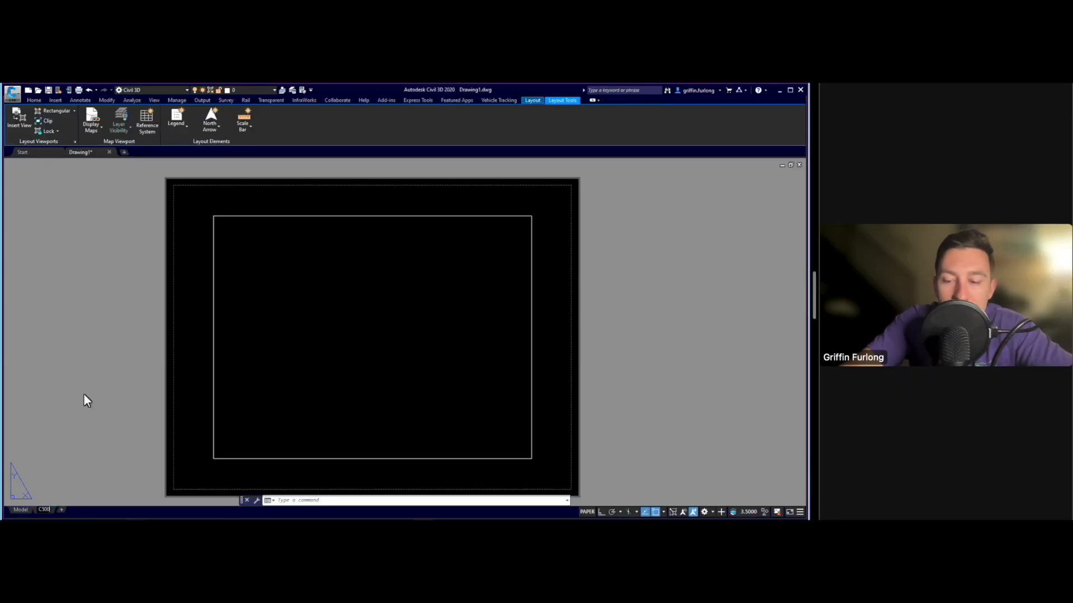
{"action": "key", "text": "Return"}
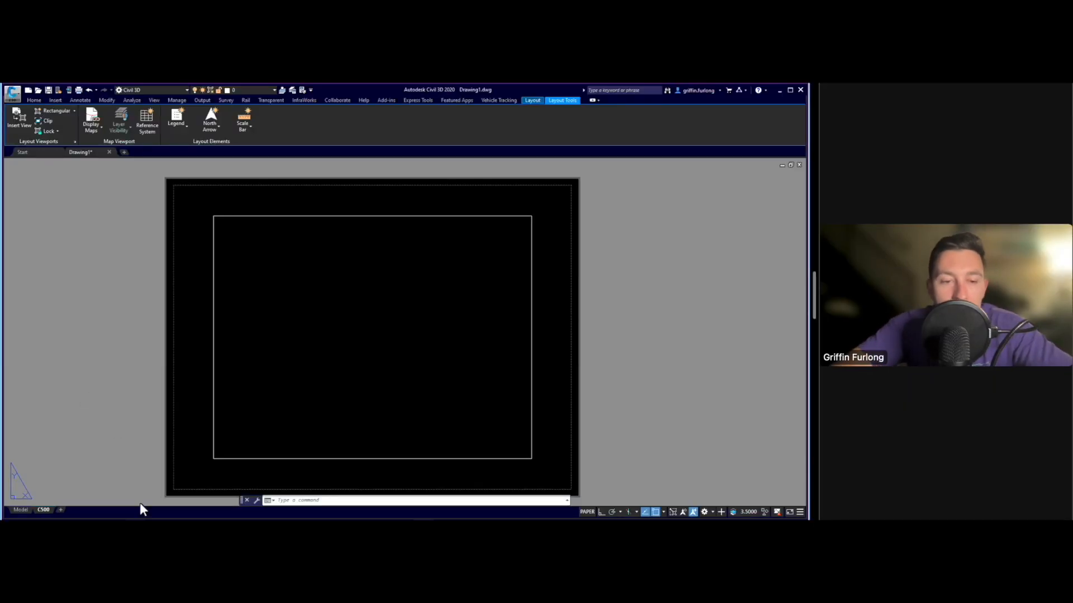
Insert the EXHIBIT 24x36 layout from a template and open it.
{"action": "right_click", "coordinate": [45, 509]}
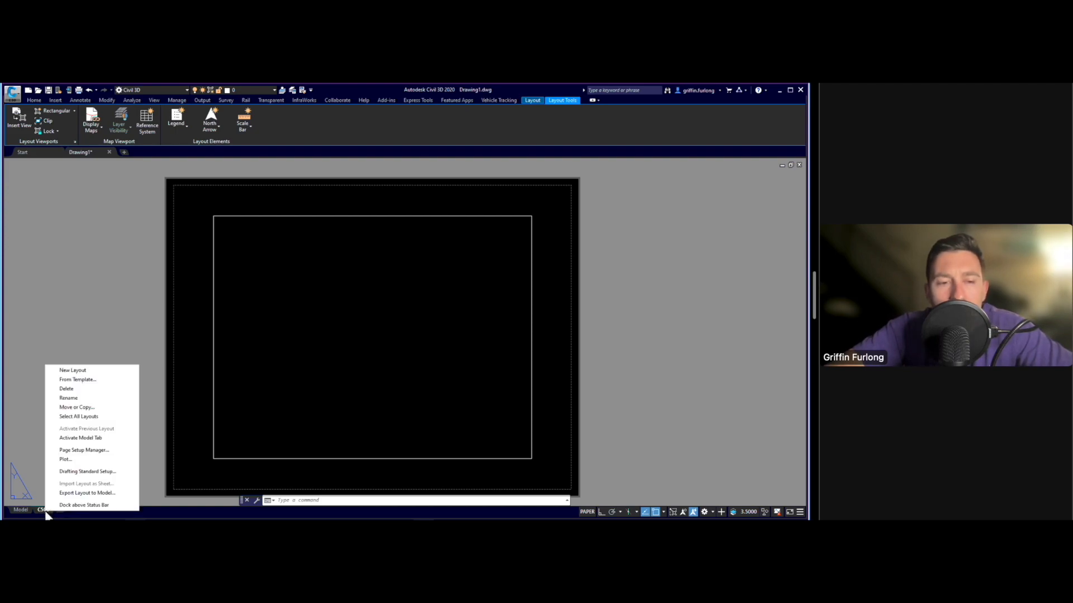
{"action": "left_click", "coordinate": [117, 380]}
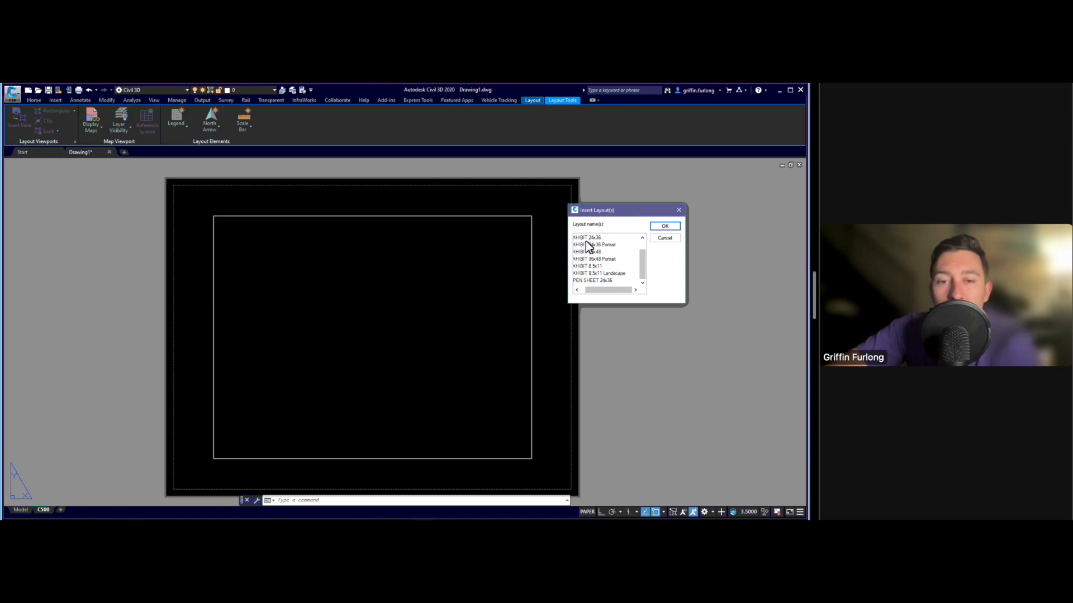
{"action": "left_click", "coordinate": [665, 228]}
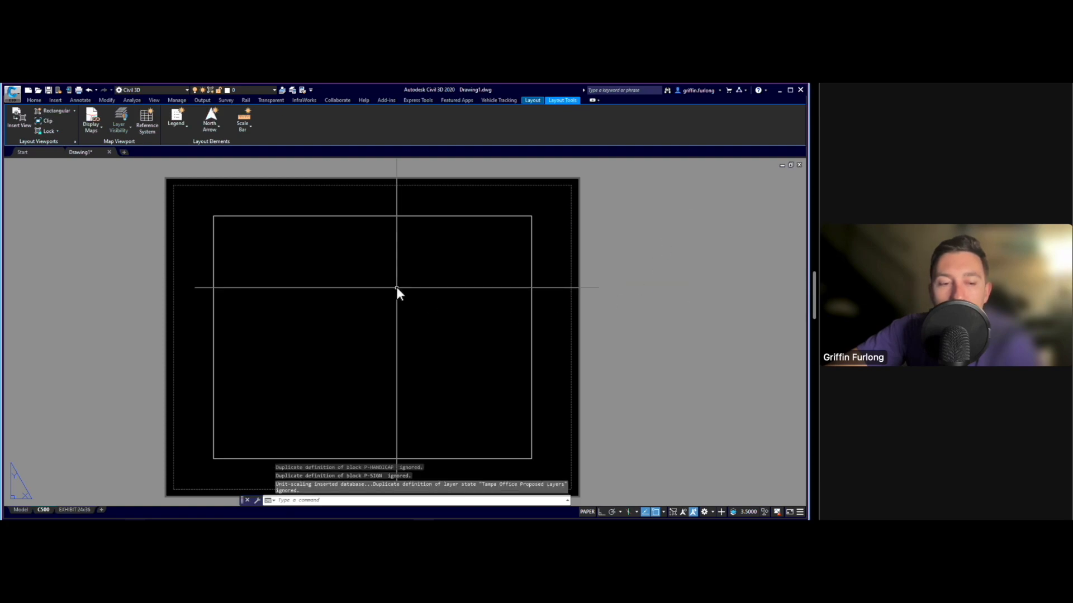
{"action": "left_click", "coordinate": [71, 510]}
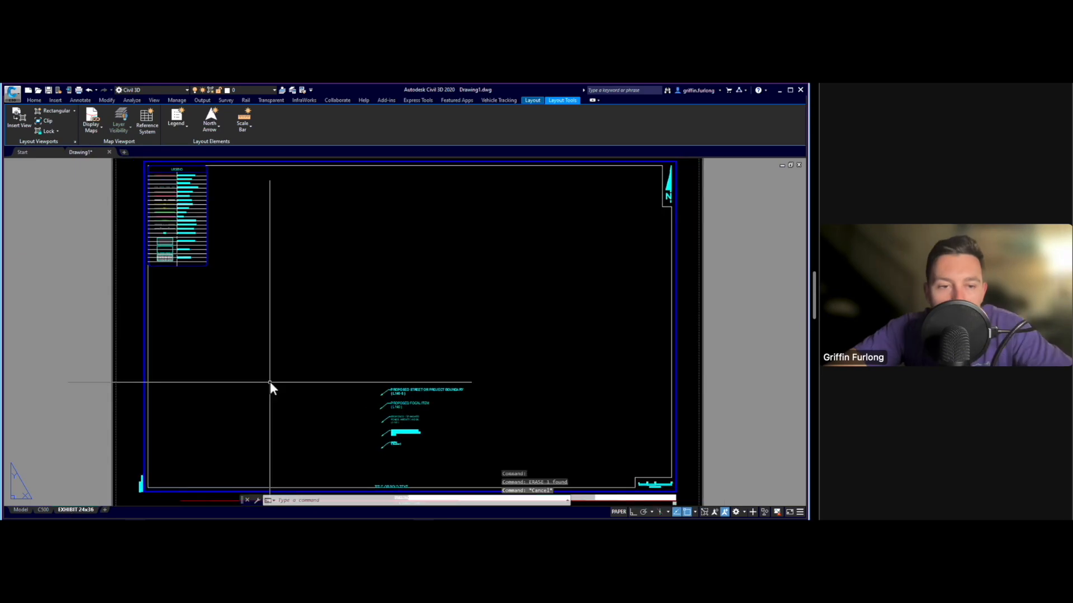
Examine the sample leader notes and the project and exhibit name text along the EXHIBIT 24x36 sheet's lower edge.
{"action": "type", "text": "pan"}
{"action": "key", "text": "Return"}
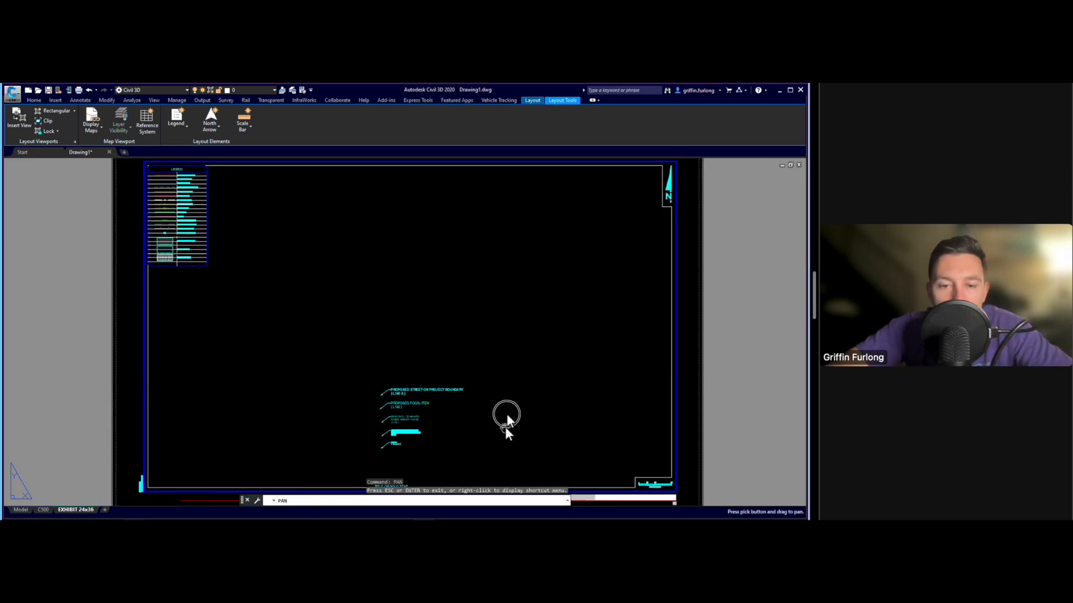
{"action": "left_click_drag", "start_coordinate": [505, 427], "coordinate": [521, 345]}
{"action": "scroll", "coordinate": [433, 425], "scroll_direction": "up", "scroll_amount": 4}
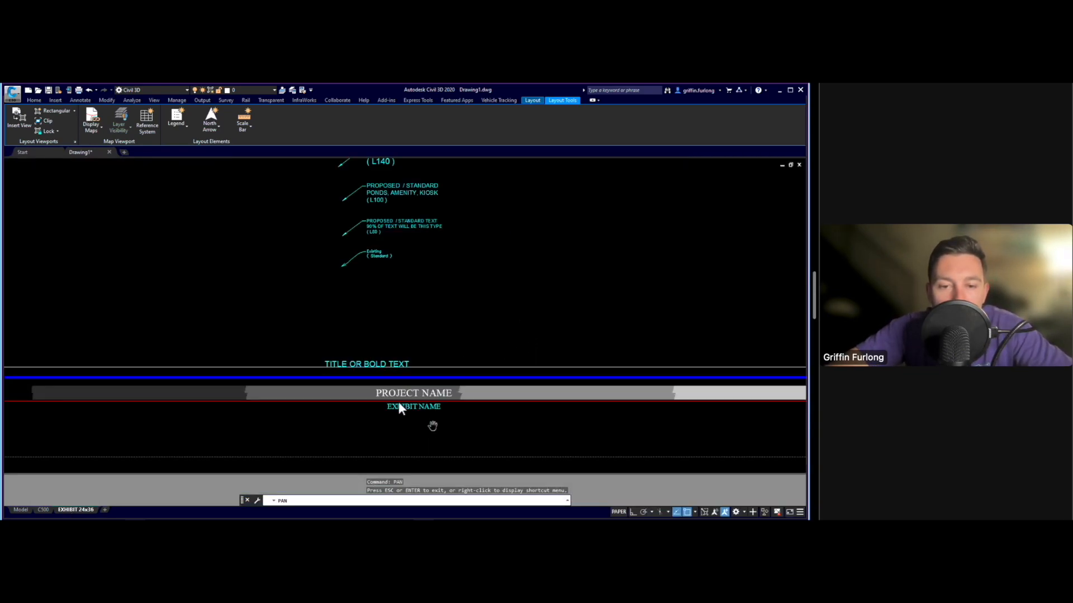
{"action": "left_click_drag", "start_coordinate": [576, 415], "coordinate": [371, 448]}
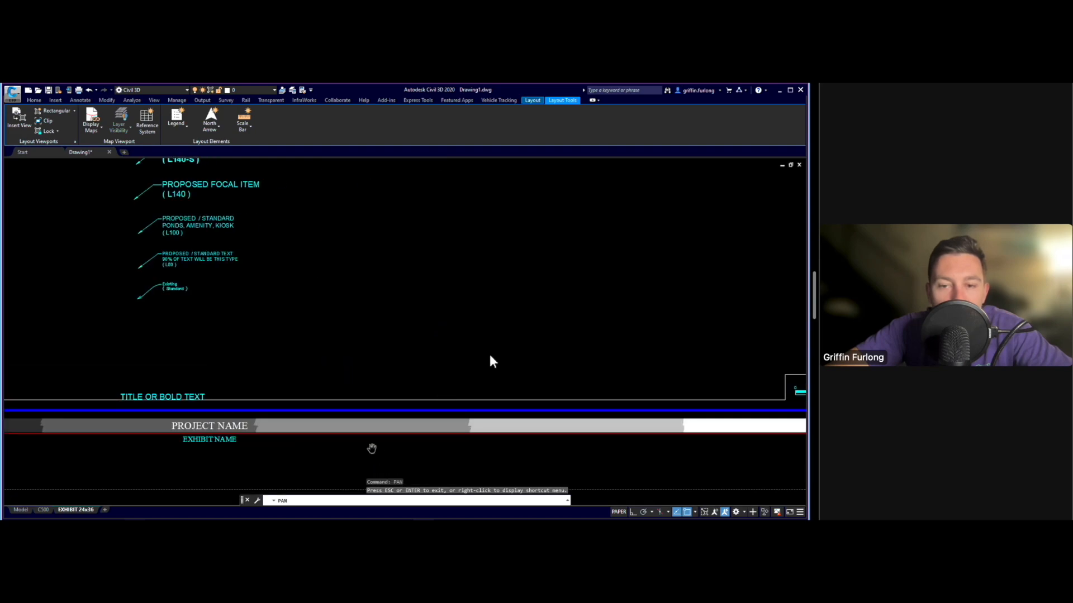
{"action": "scroll", "coordinate": [652, 255], "scroll_direction": "down", "scroll_amount": 5}
{"action": "left_click_drag", "start_coordinate": [644, 283], "coordinate": [571, 353]}
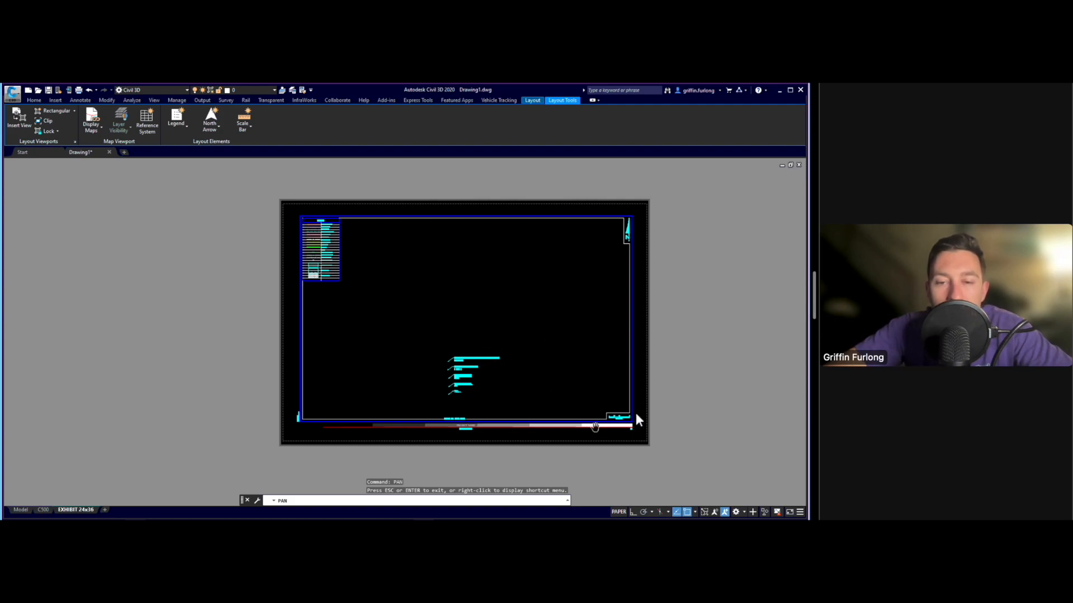
Examine the scale bar in the sheet's lower corner and the overall arrangement of the exhibit sheet.
{"action": "scroll", "coordinate": [642, 413], "scroll_direction": "up", "scroll_amount": 5}
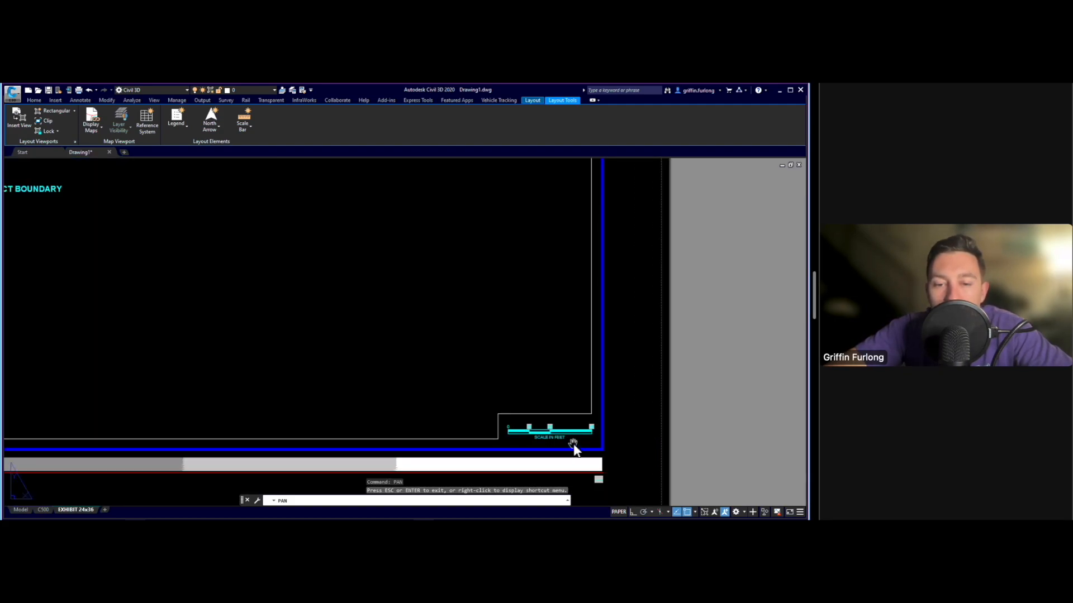
{"action": "scroll", "coordinate": [573, 445], "scroll_direction": "up", "scroll_amount": 4}
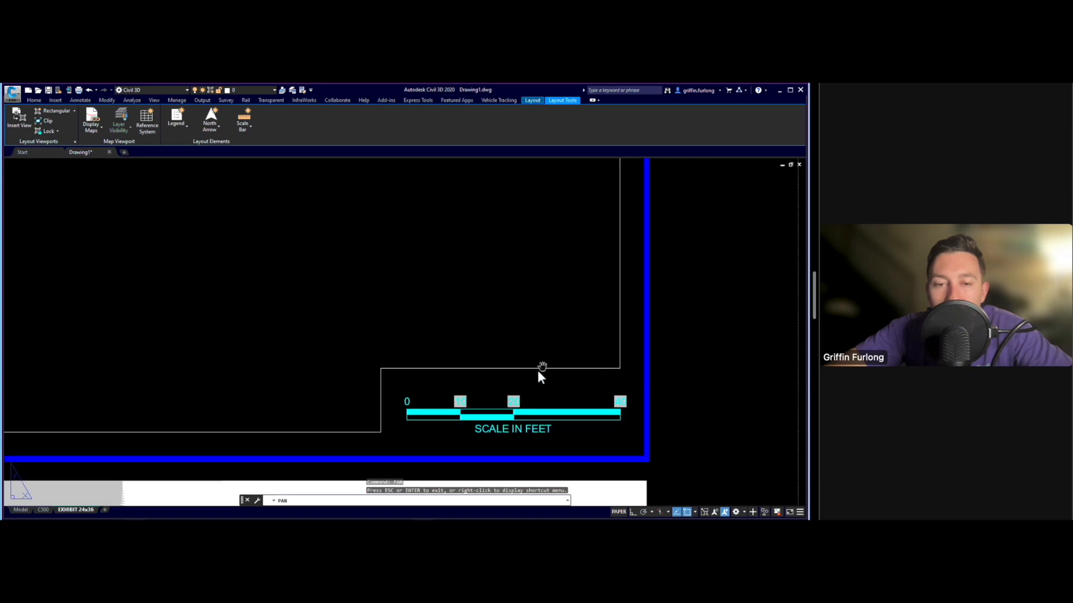
{"action": "scroll", "coordinate": [555, 371], "scroll_direction": "down", "scroll_amount": 5}
{"action": "left_click_drag", "start_coordinate": [463, 255], "coordinate": [609, 425]}
{"action": "scroll", "coordinate": [545, 347], "scroll_direction": "down", "scroll_amount": 6}
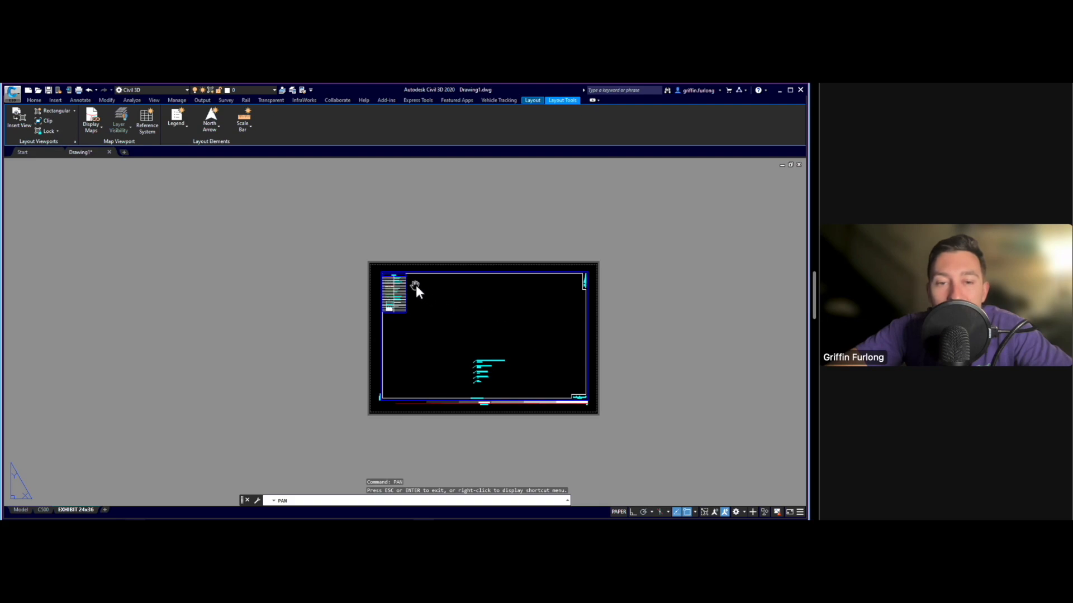
{"action": "scroll", "coordinate": [401, 276], "scroll_direction": "up", "scroll_amount": 4}
{"action": "left_click_drag", "start_coordinate": [604, 369], "coordinate": [390, 260]}
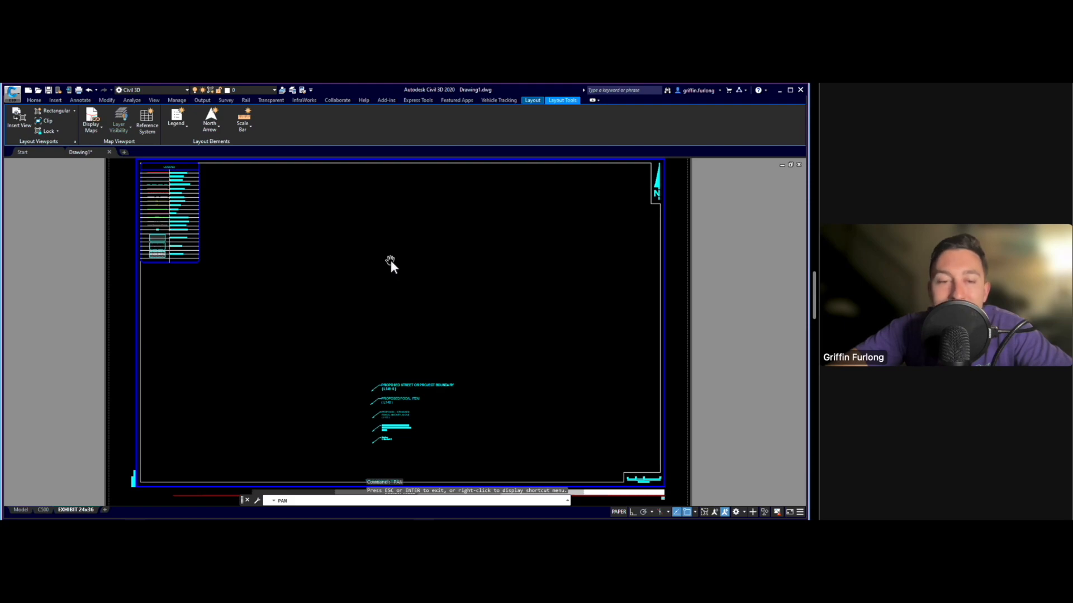
{"action": "scroll", "coordinate": [390, 261], "scroll_direction": "down", "scroll_amount": 1}
Select the viewport frame on the exhibit sheet to inspect its outline, and look over the sheet area inside it.
{"action": "left_click", "coordinate": [556, 226]}
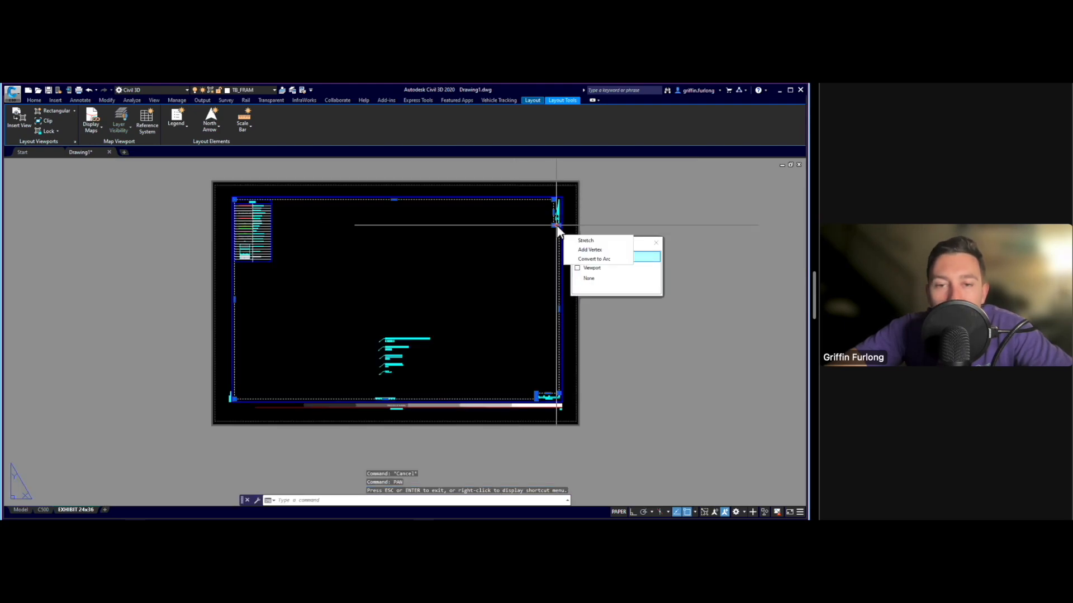
{"action": "double_click", "coordinate": [437, 291]}
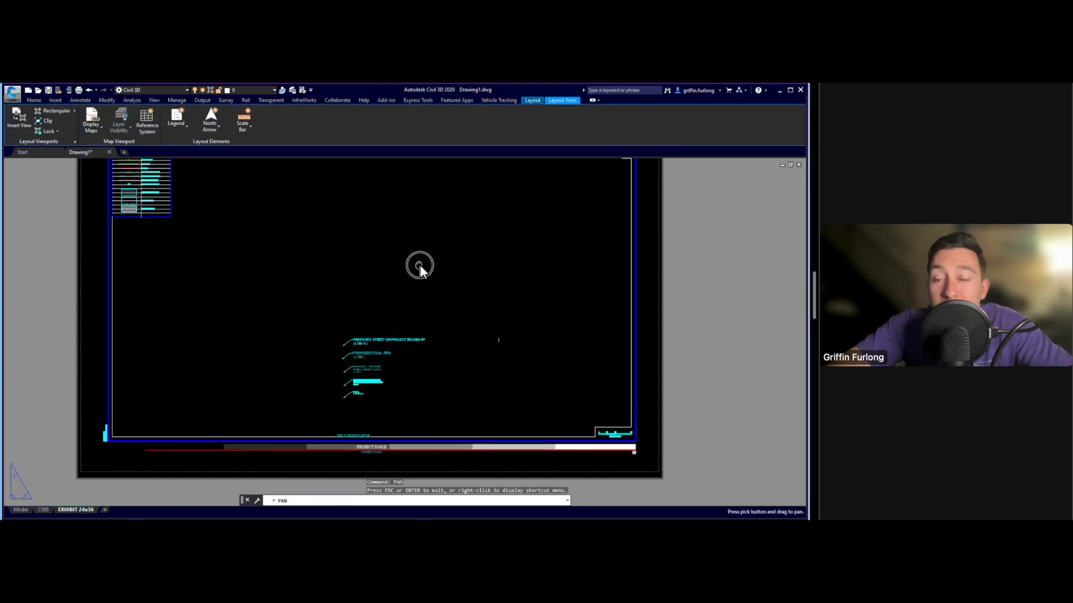
{"action": "middle_click_drag", "start_coordinate": [419, 266], "coordinate": [436, 275]}
{"action": "left_click_drag", "start_coordinate": [436, 276], "coordinate": [452, 287]}
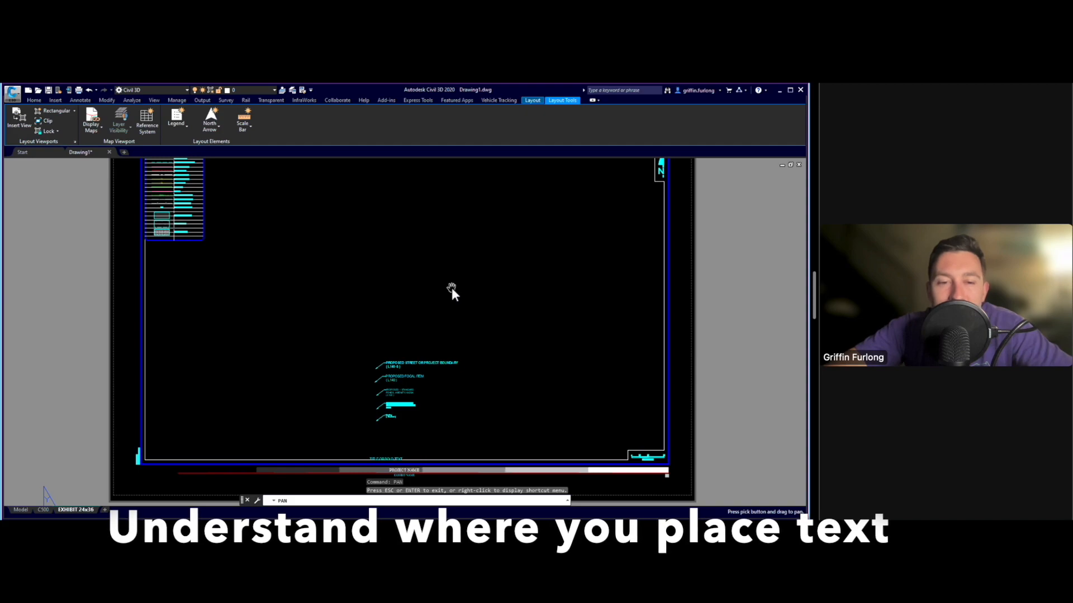
{"action": "key", "text": "Escape"}
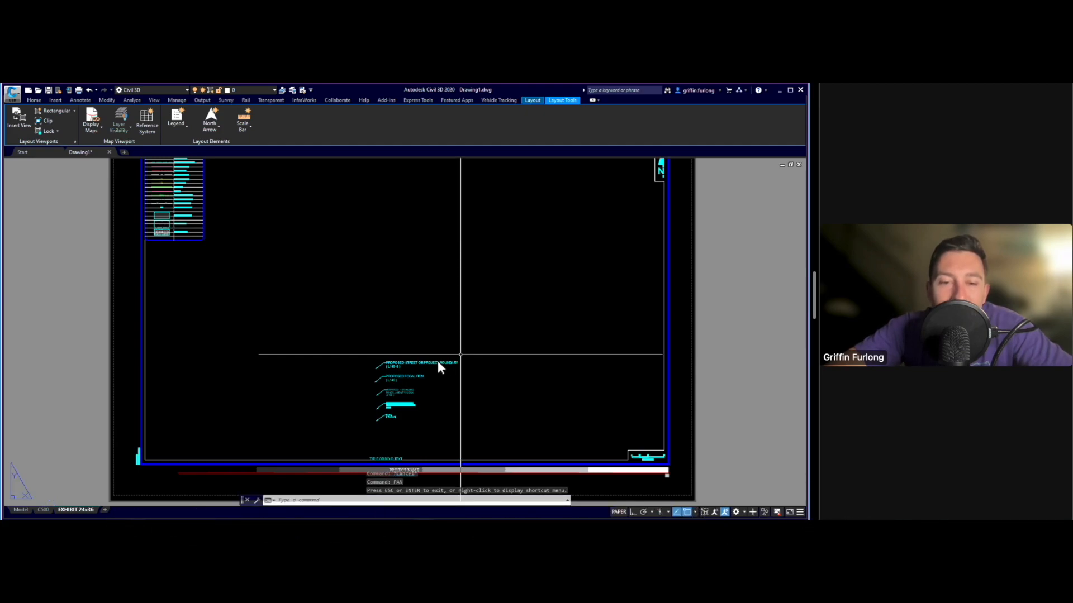
Inspect the project boundary leader note, and examine the legend table in the sheet's upper corner.
{"action": "left_click", "coordinate": [437, 360]}
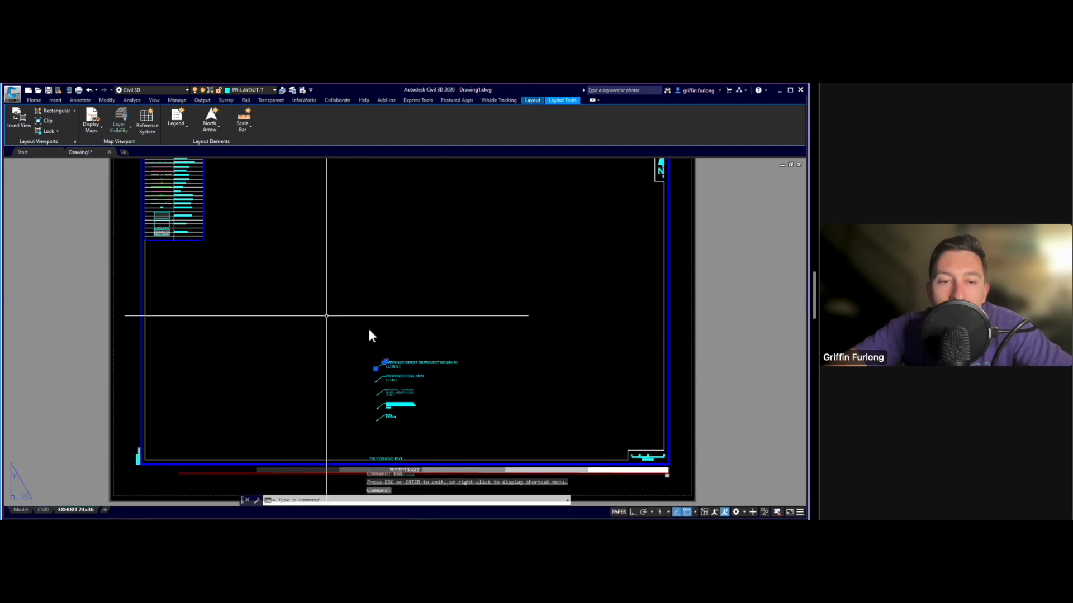
{"action": "key", "text": "Escape"}
{"action": "type", "text": "p"}
{"action": "key", "text": "Return"}
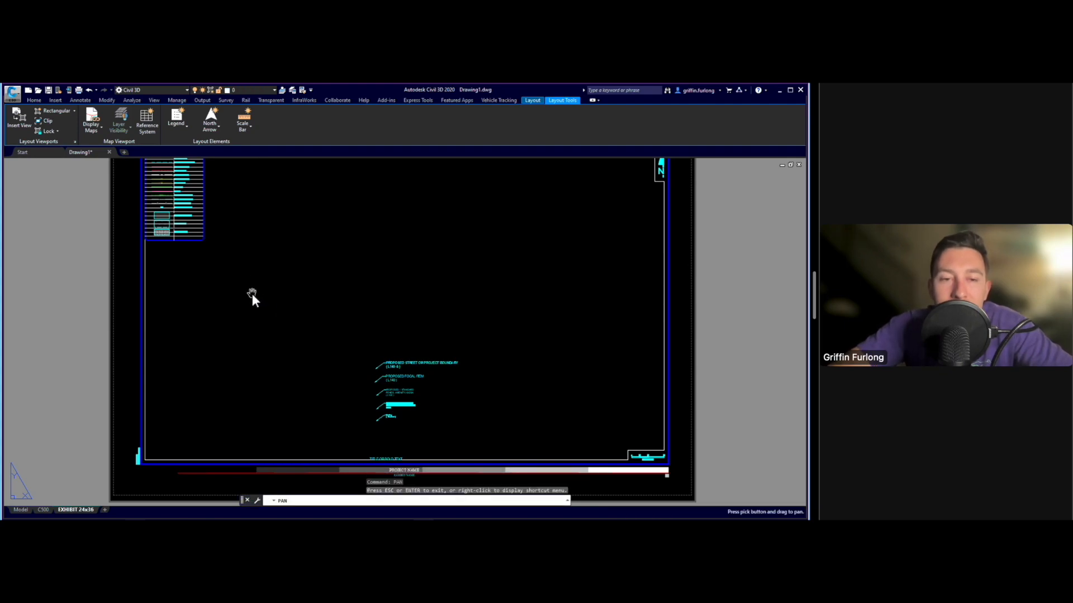
{"action": "left_click_drag", "start_coordinate": [253, 293], "coordinate": [294, 333]}
{"action": "scroll", "coordinate": [215, 203], "scroll_direction": "up", "scroll_amount": 4}
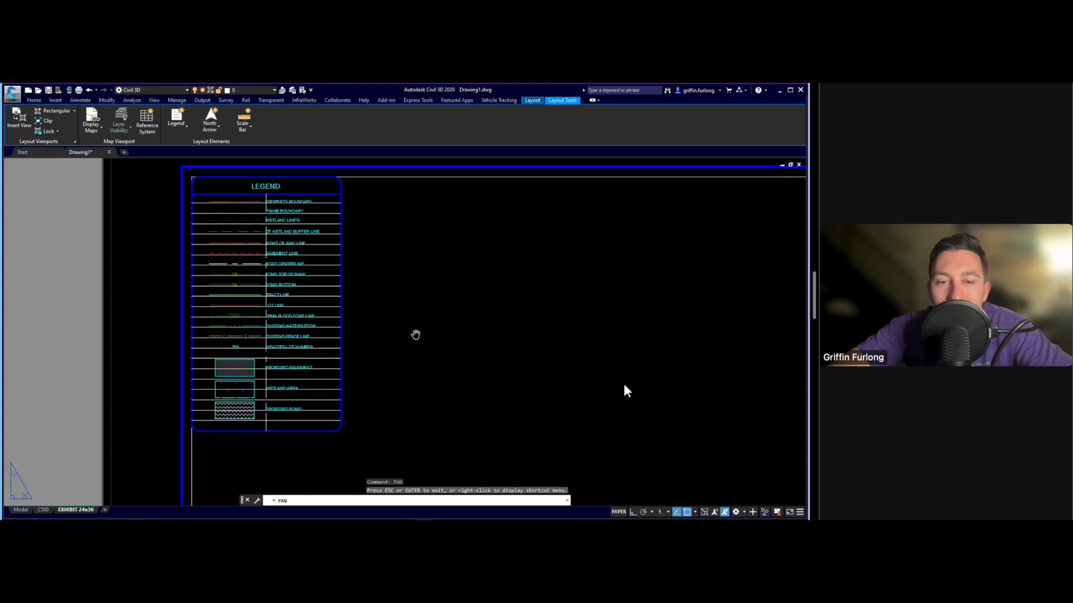
Erase all the sample leader notes inside the EXHIBIT 24x36 sheet.
{"action": "left_click_drag", "start_coordinate": [619, 382], "coordinate": [421, 210]}
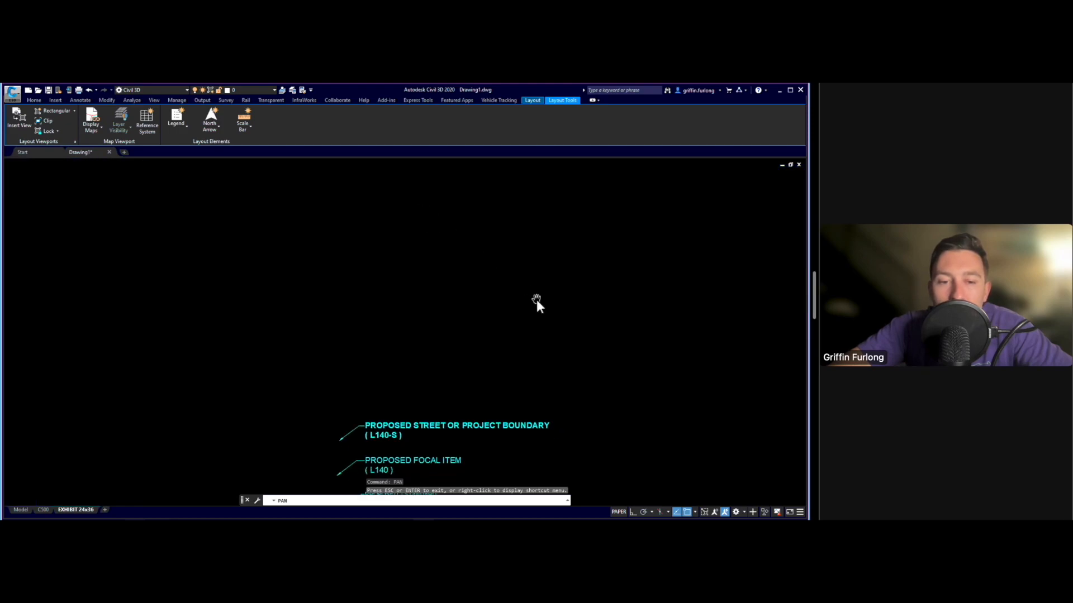
{"action": "scroll", "coordinate": [536, 299], "scroll_direction": "down", "scroll_amount": 4}
{"action": "key", "text": "Escape"}
{"action": "left_click", "coordinate": [480, 351]}
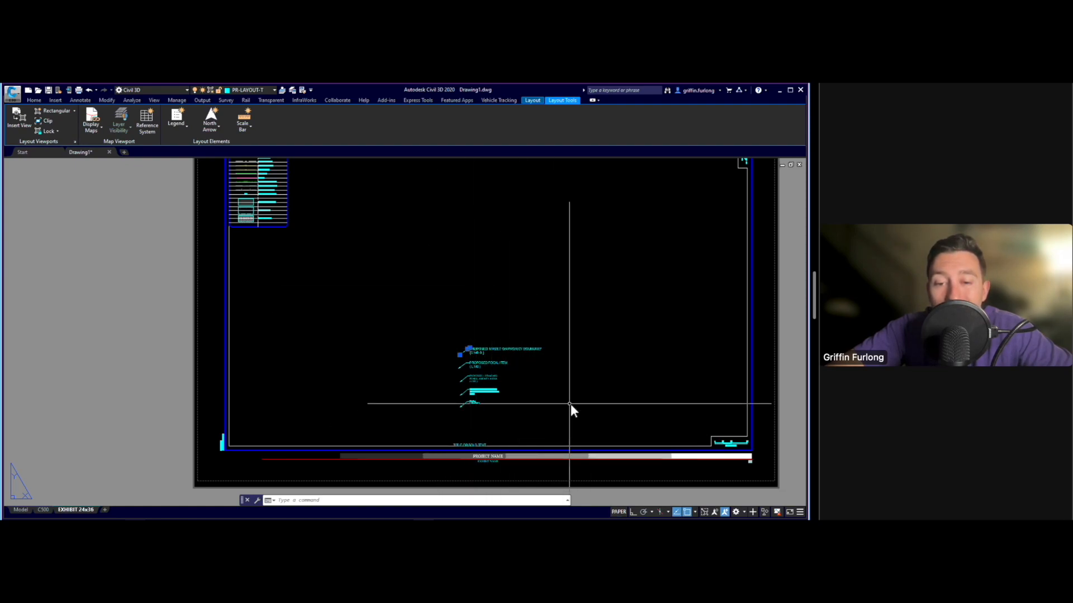
{"action": "left_click", "coordinate": [412, 311]}
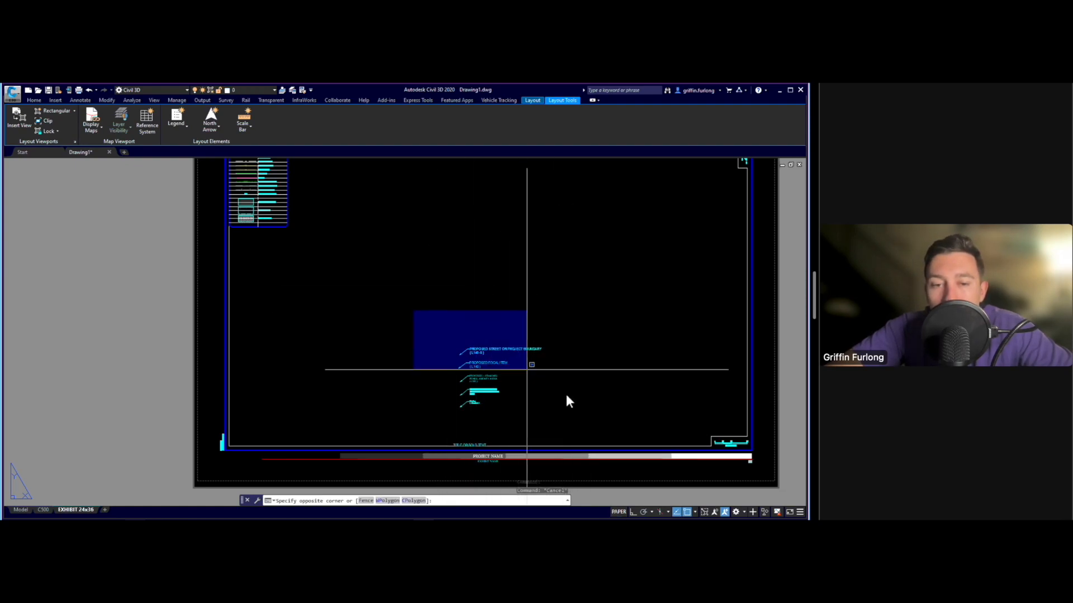
{"action": "left_click", "coordinate": [591, 420]}
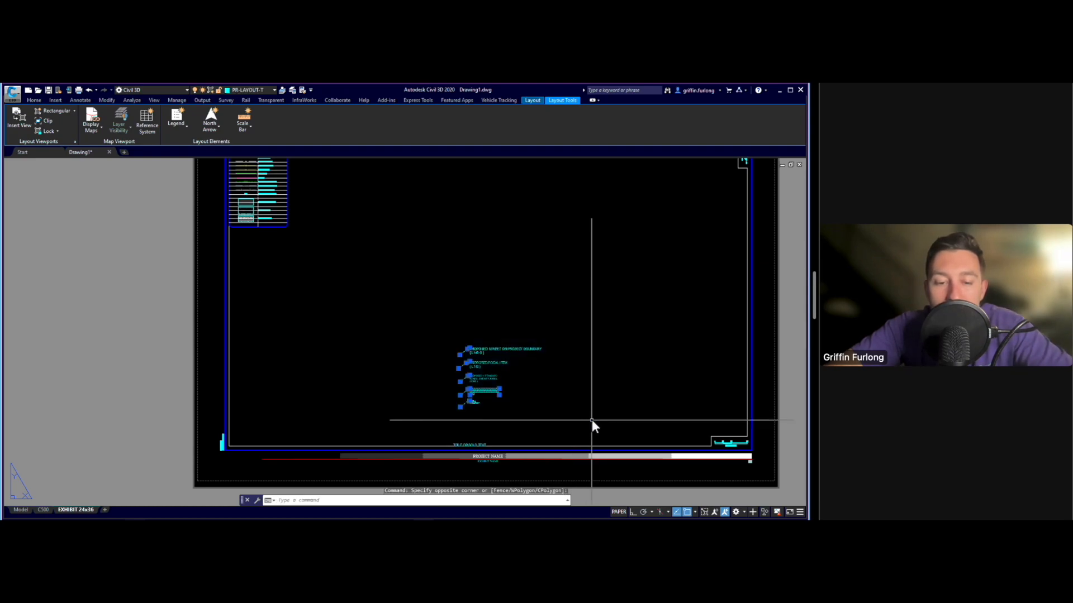
{"action": "type", "text": "erase"}
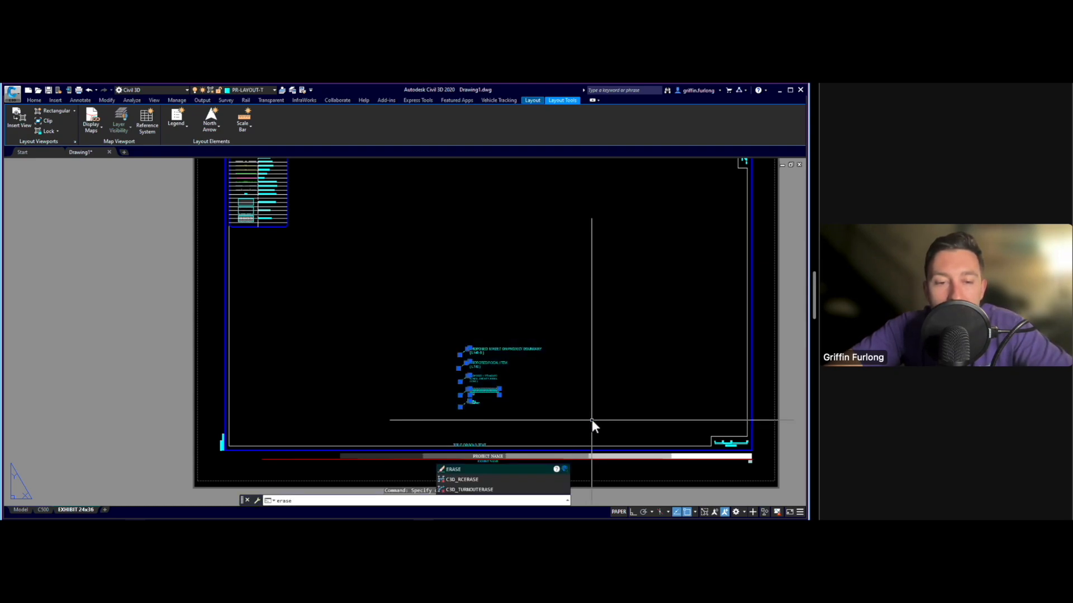
{"action": "key", "text": "Return"}
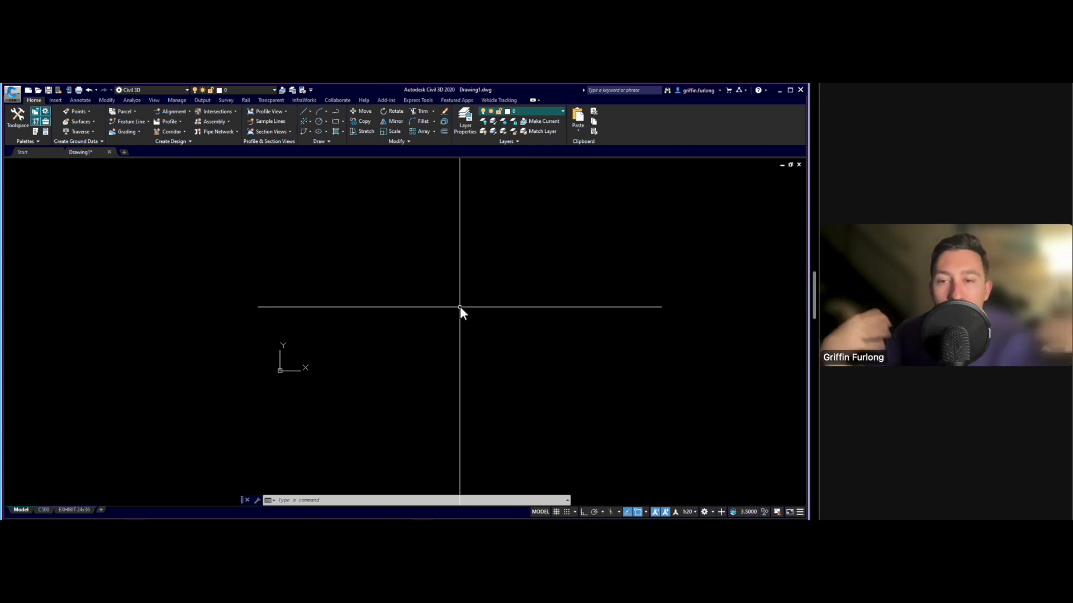
Draw a rectangle in model space to the upper right of the origin, covering about 0.0445 square units.
{"action": "middle_click_drag", "start_coordinate": [460, 306], "coordinate": [429, 306]}
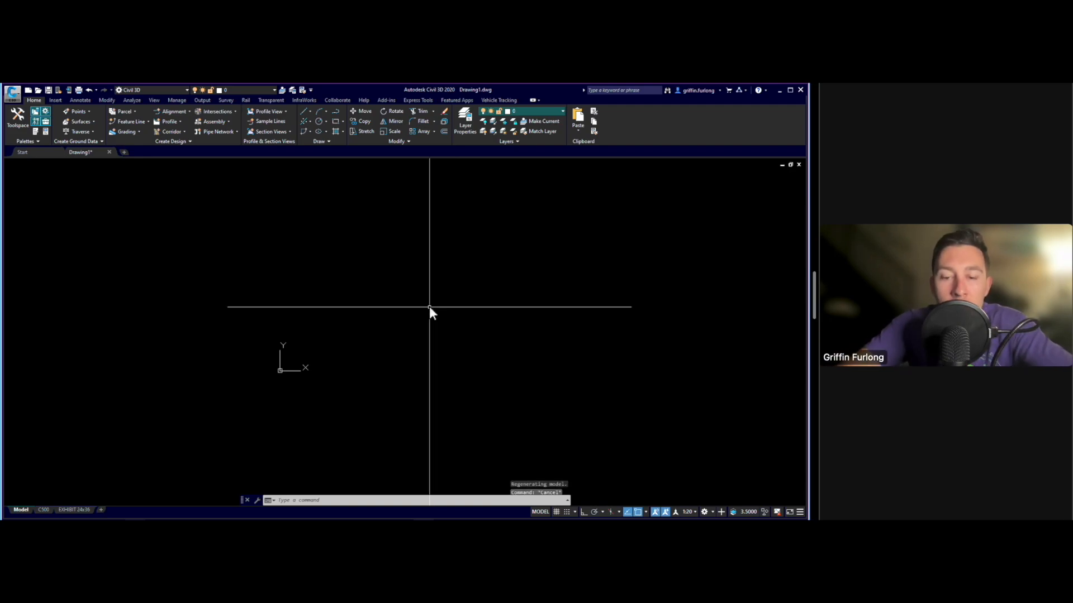
{"action": "type", "text": "RECT"}
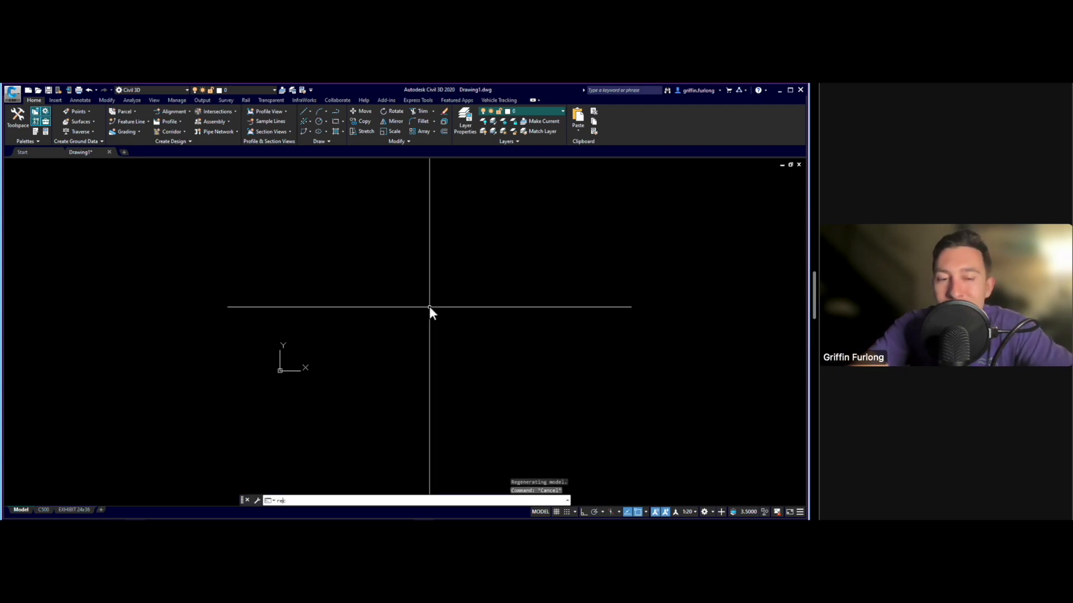
{"action": "key", "text": "Return"}
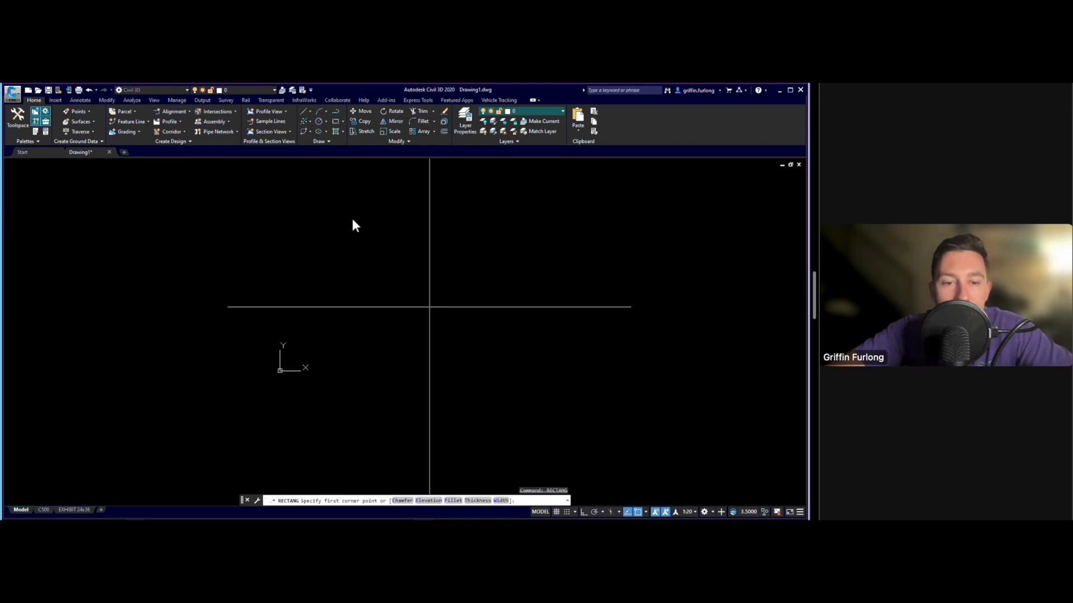
{"action": "left_click", "coordinate": [352, 219]}
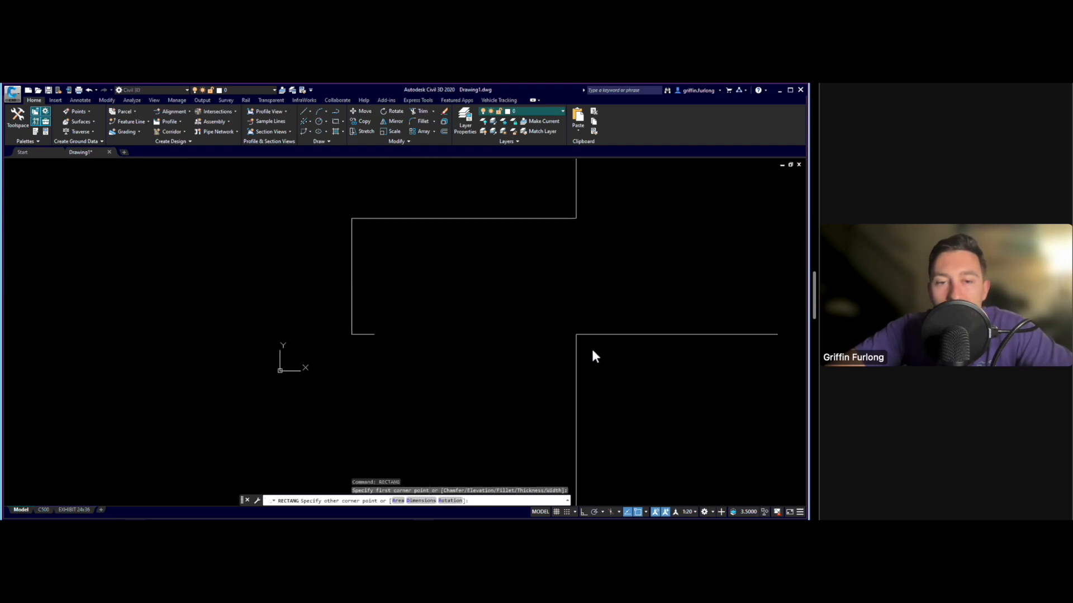
{"action": "left_click", "coordinate": [593, 351]}
{"action": "key", "text": "Escape"}
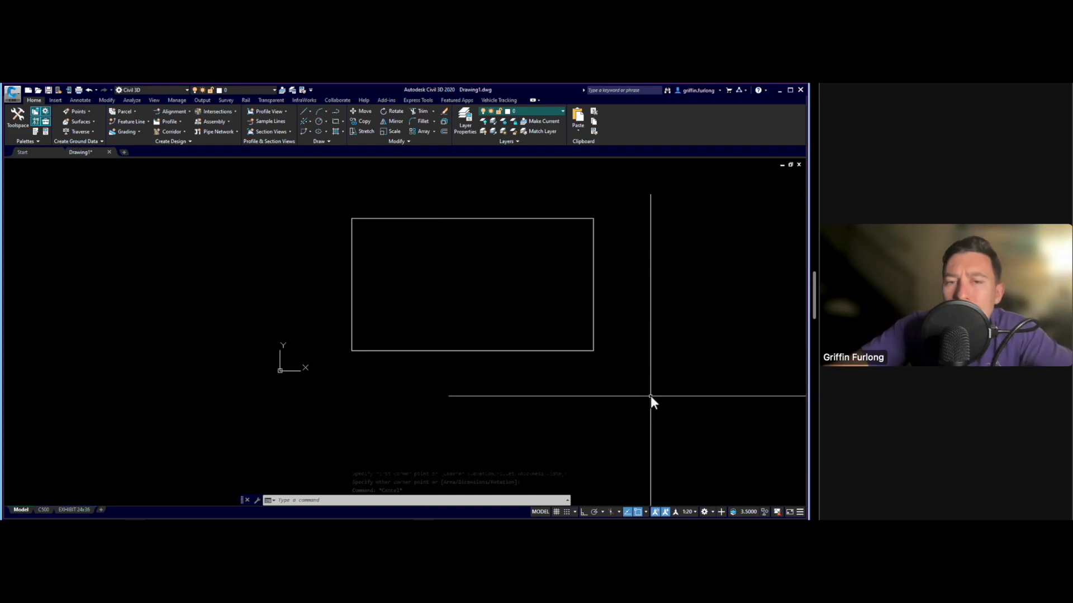
Measure the rectangle's area and perimeter using the Area command's Object option.
{"action": "type", "text": "area"}
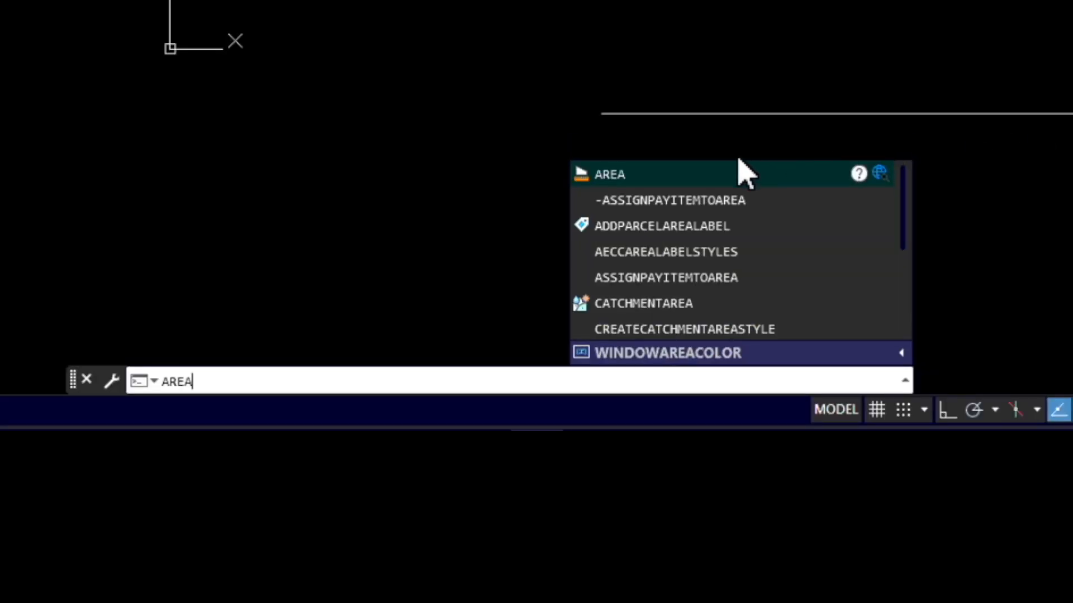
{"action": "left_click", "coordinate": [695, 178]}
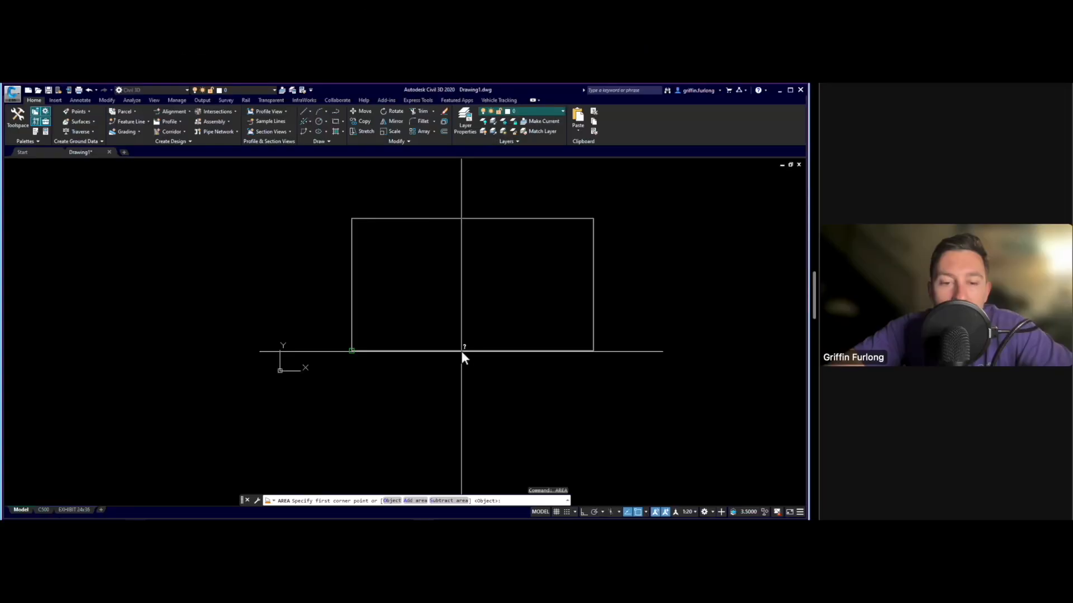
{"action": "type", "text": "o"}
{"action": "key", "text": "Return"}
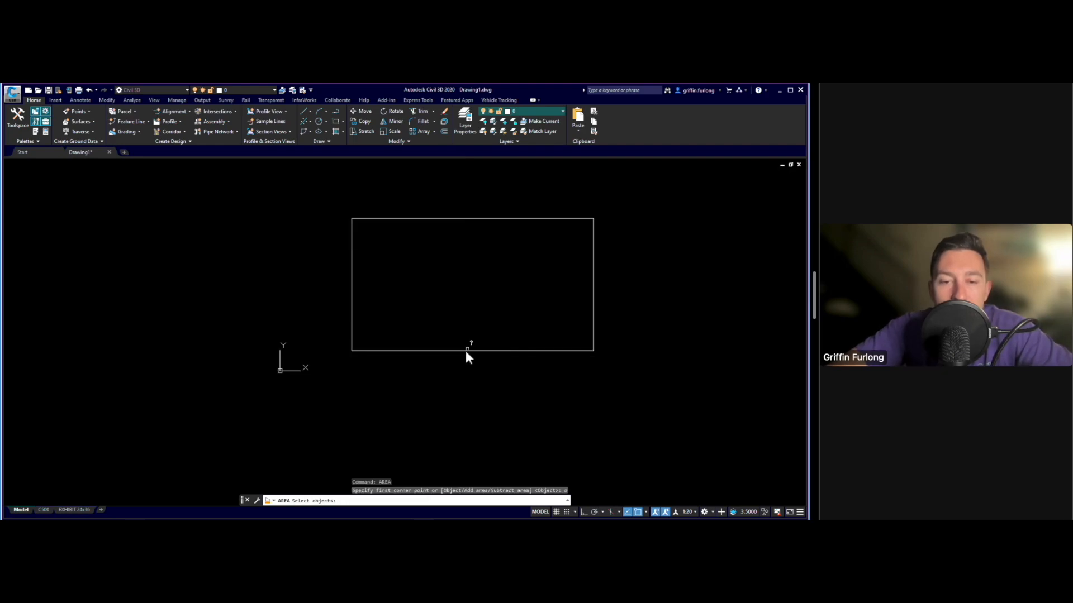
{"action": "left_click", "coordinate": [463, 350]}
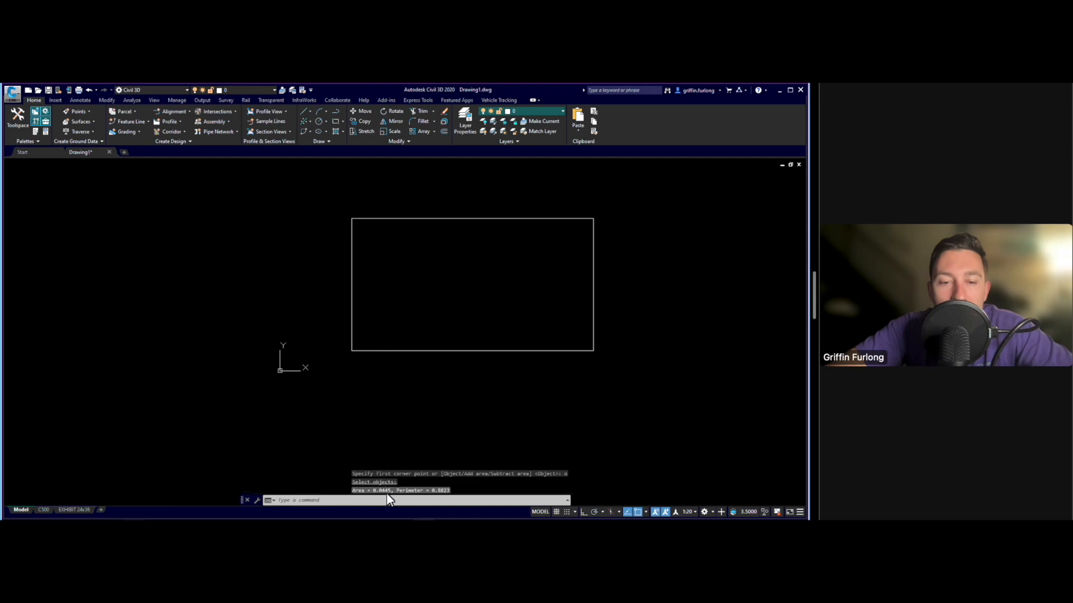
{"action": "key", "text": "Escape"}
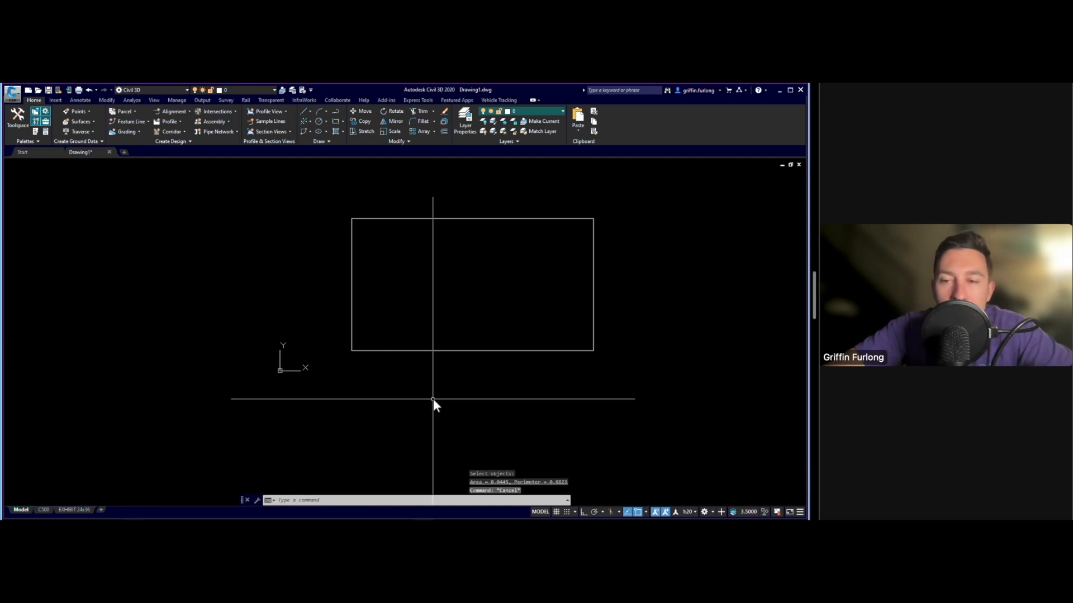
Display the object properties and select the rectangle to read its area and length.
{"action": "type", "text": "pr"}
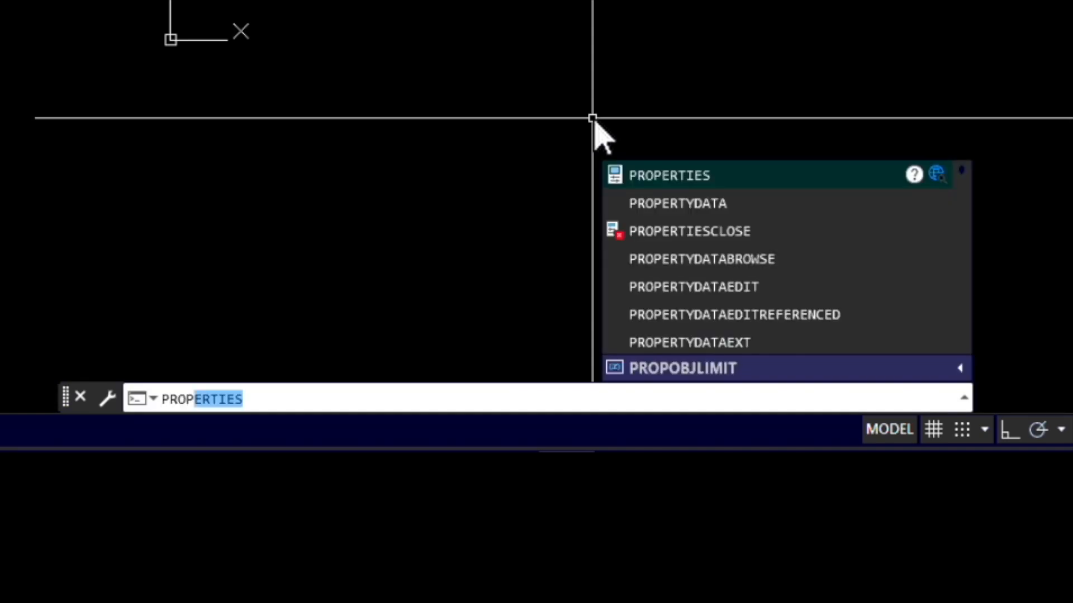
{"action": "type", "text": "op"}
{"action": "key", "text": "Return"}
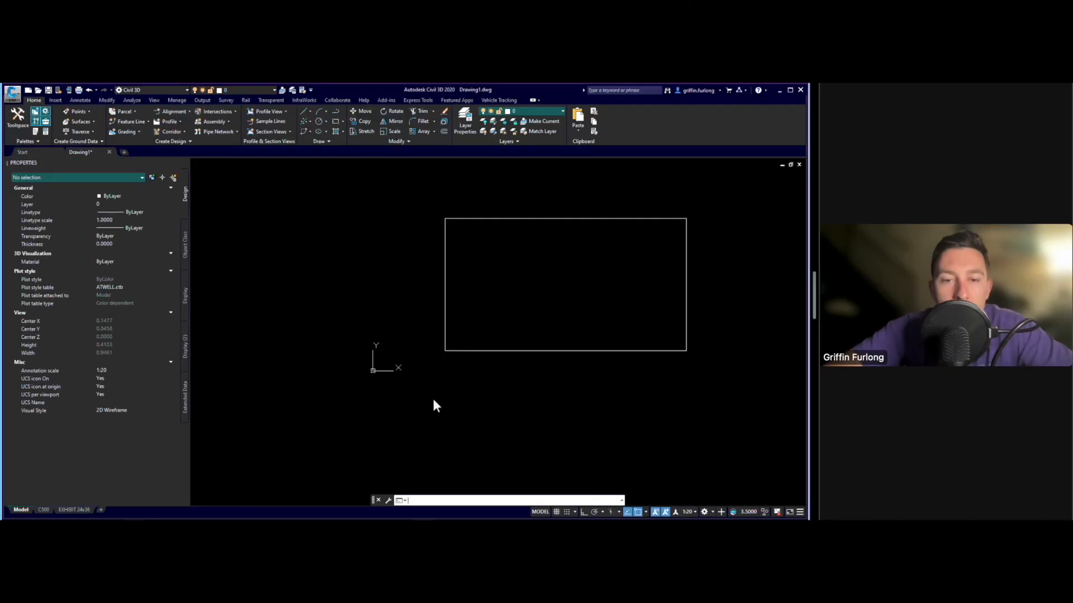
{"action": "left_click", "coordinate": [548, 373]}
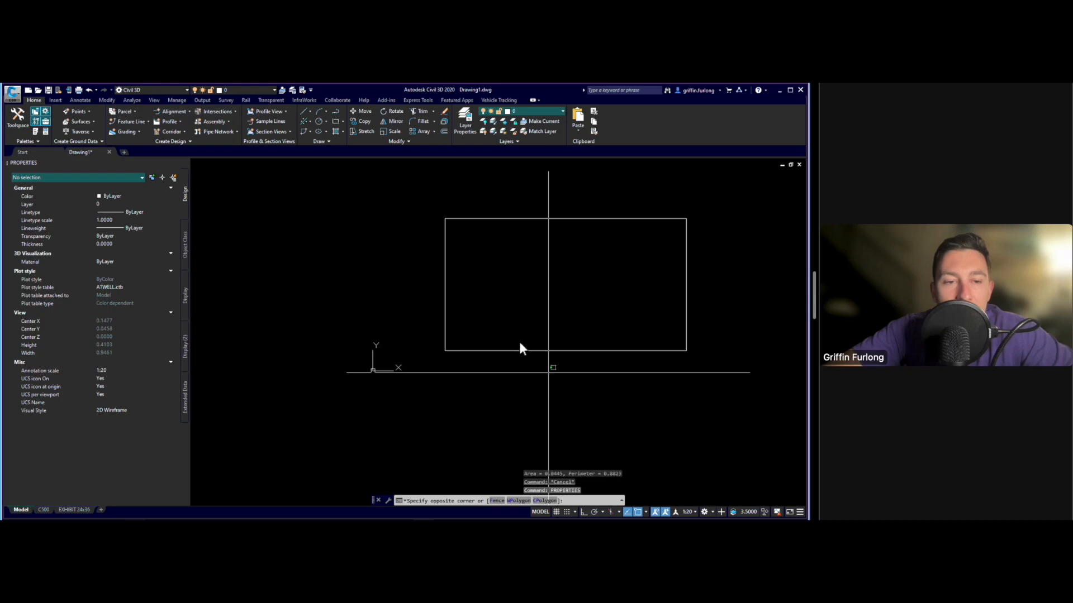
{"action": "left_click", "coordinate": [511, 330]}
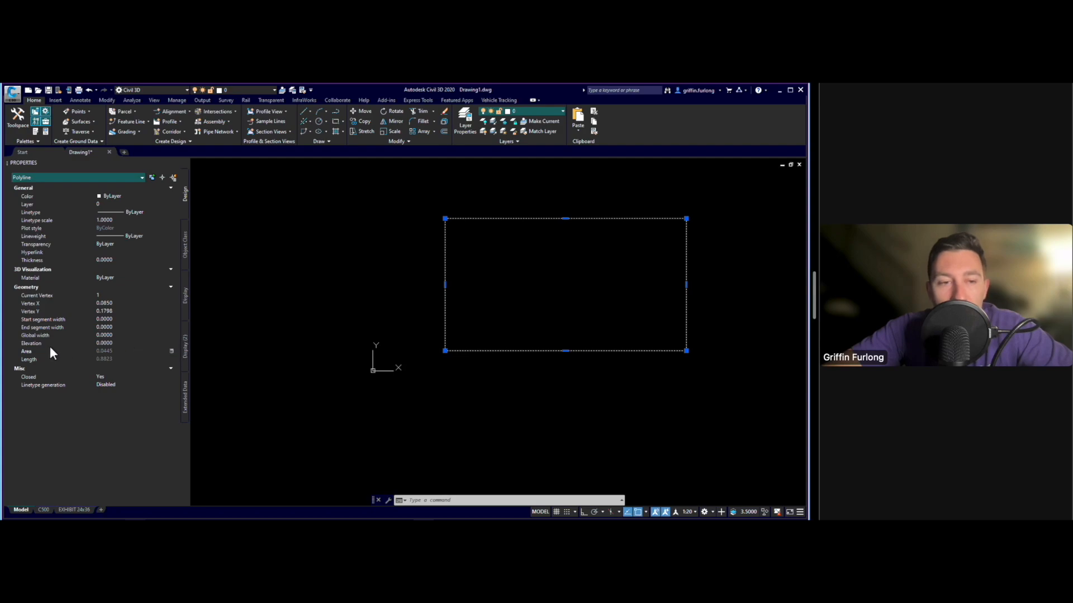
Divide the rectangle's area by 4350 in QuickCalc, close the calculator without applying the result, and clear the selection.
{"action": "left_click", "coordinate": [170, 350]}
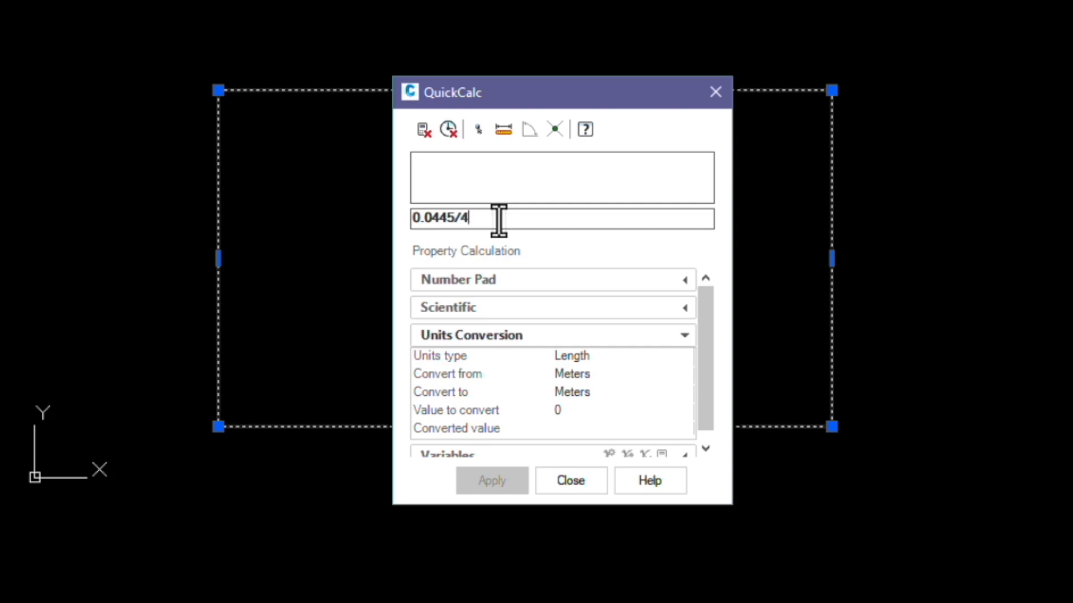
{"action": "key", "text": "Return"}
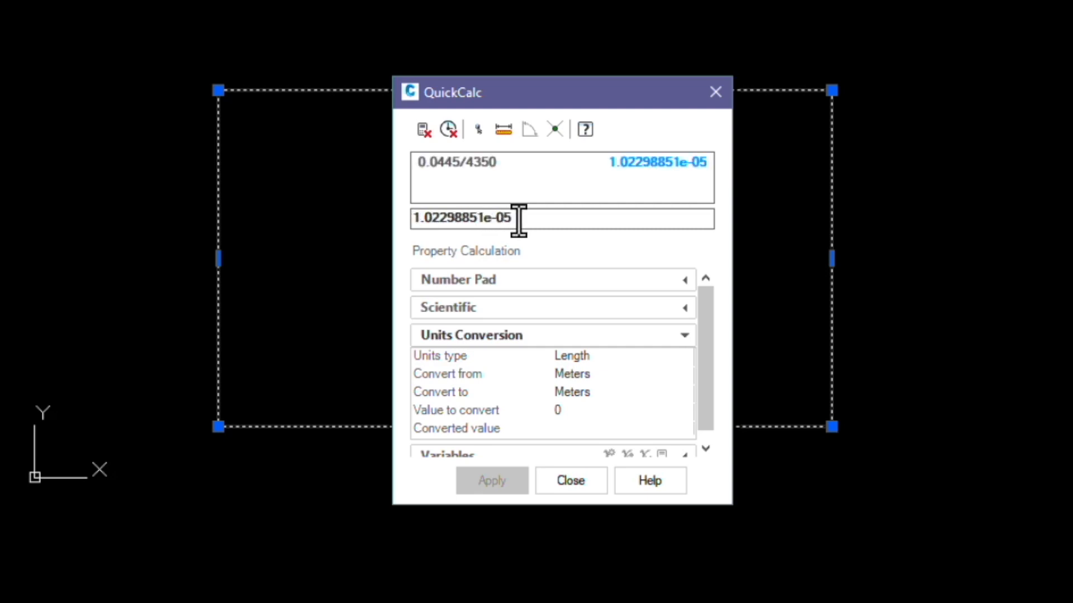
{"action": "left_click_drag", "start_coordinate": [550, 219], "coordinate": [390, 218]}
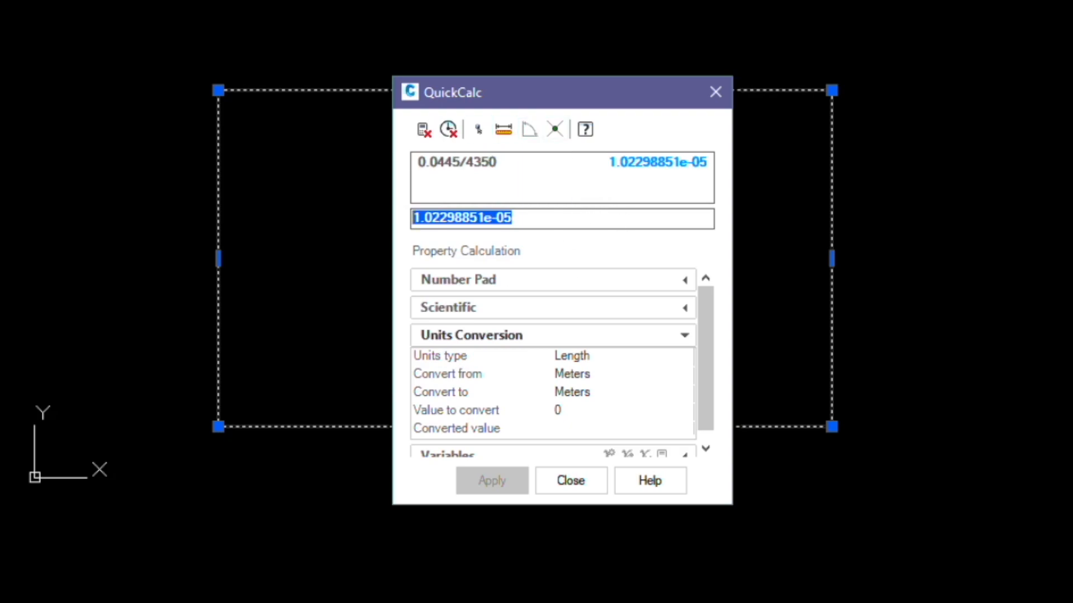
{"action": "left_click", "coordinate": [715, 92]}
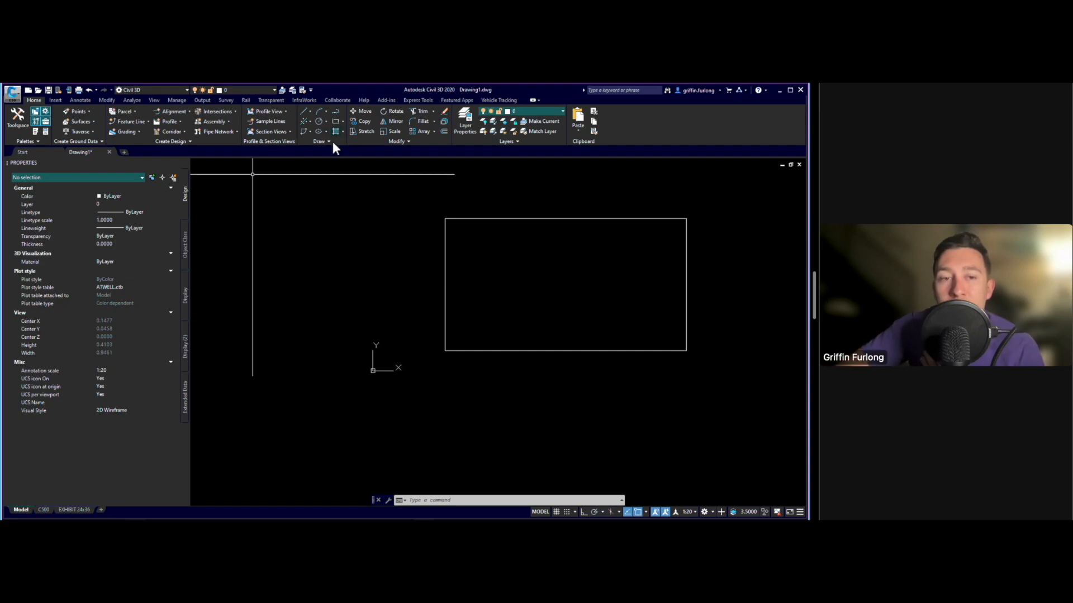
{"action": "key", "text": "Escape"}
{"action": "key", "text": "Escape"}
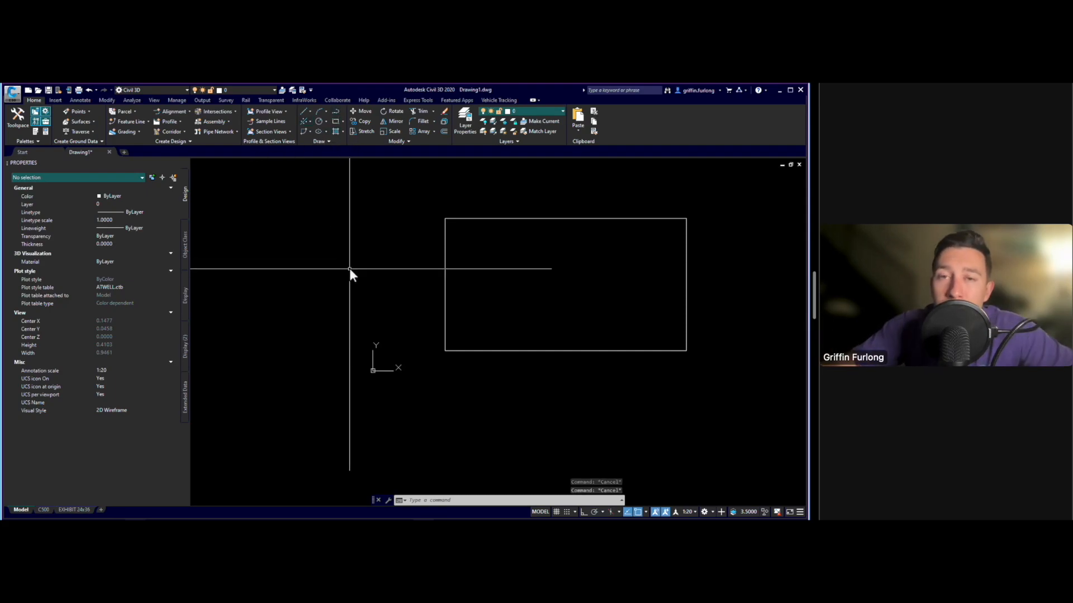